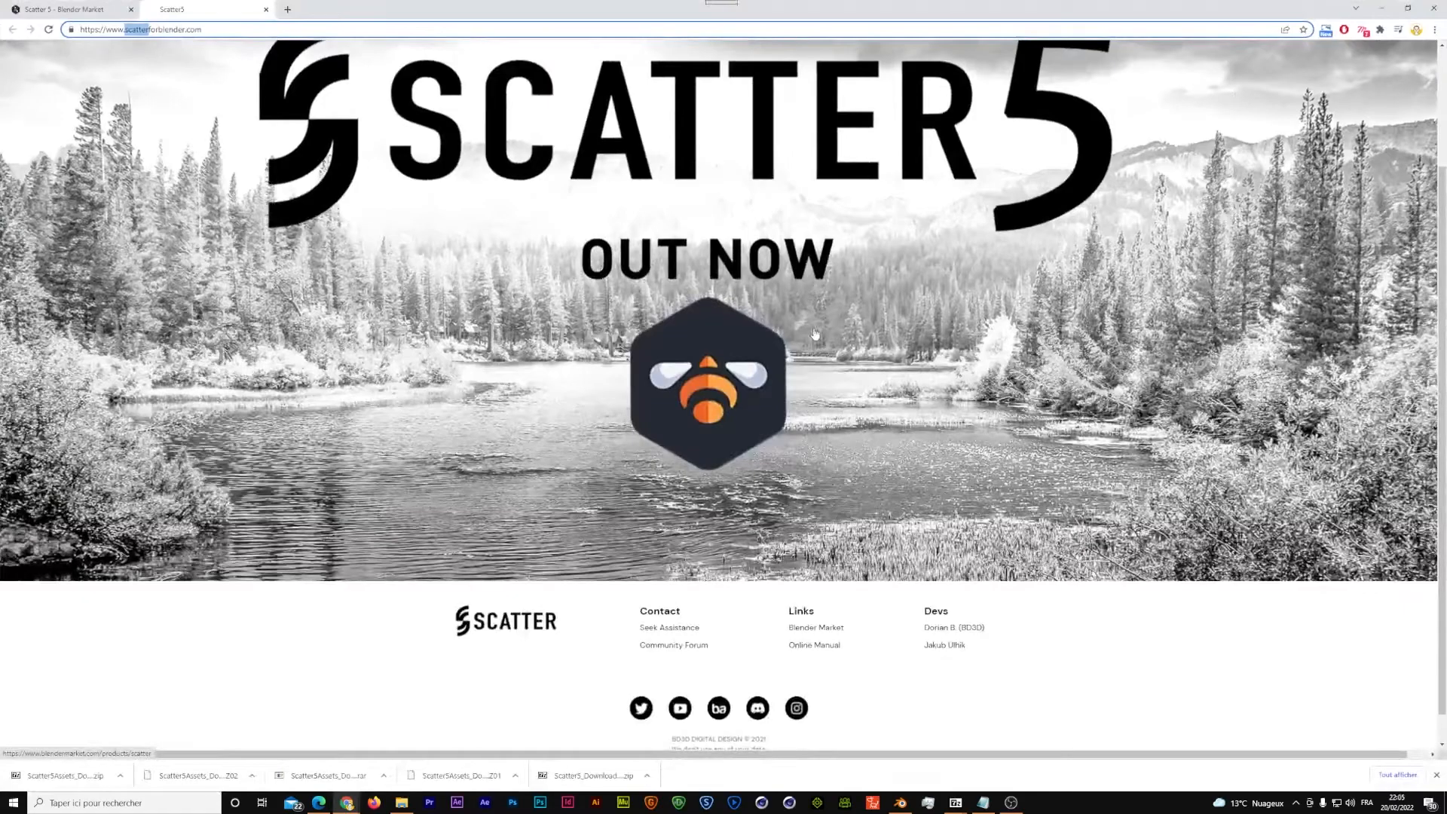
- Look over the Scatter 5 website and its Blender Market product page, accepting the cookie notice
scroll(815, 332, up, 3)
scroll(813, 301, down, 3)
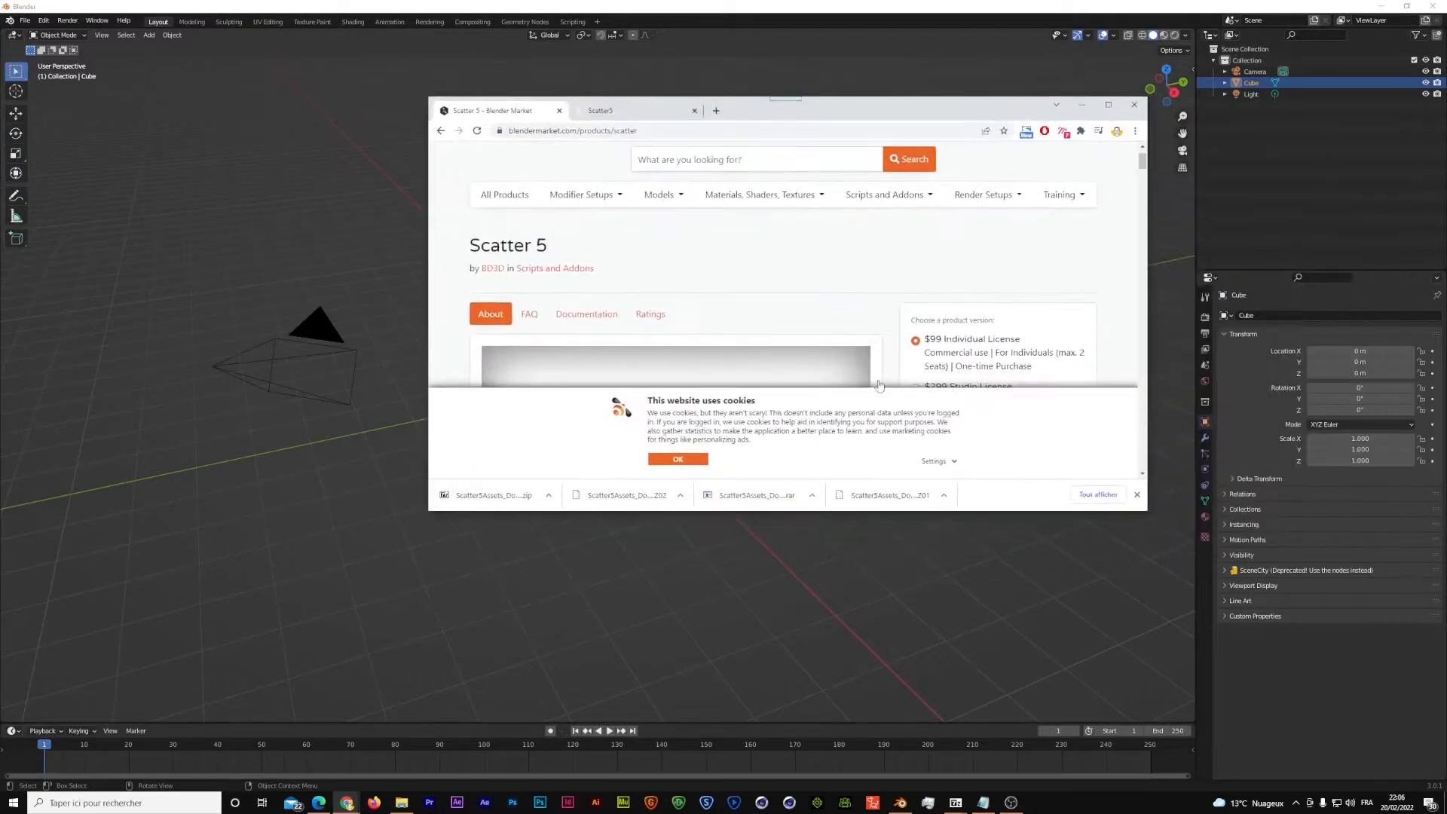
click(680, 459)
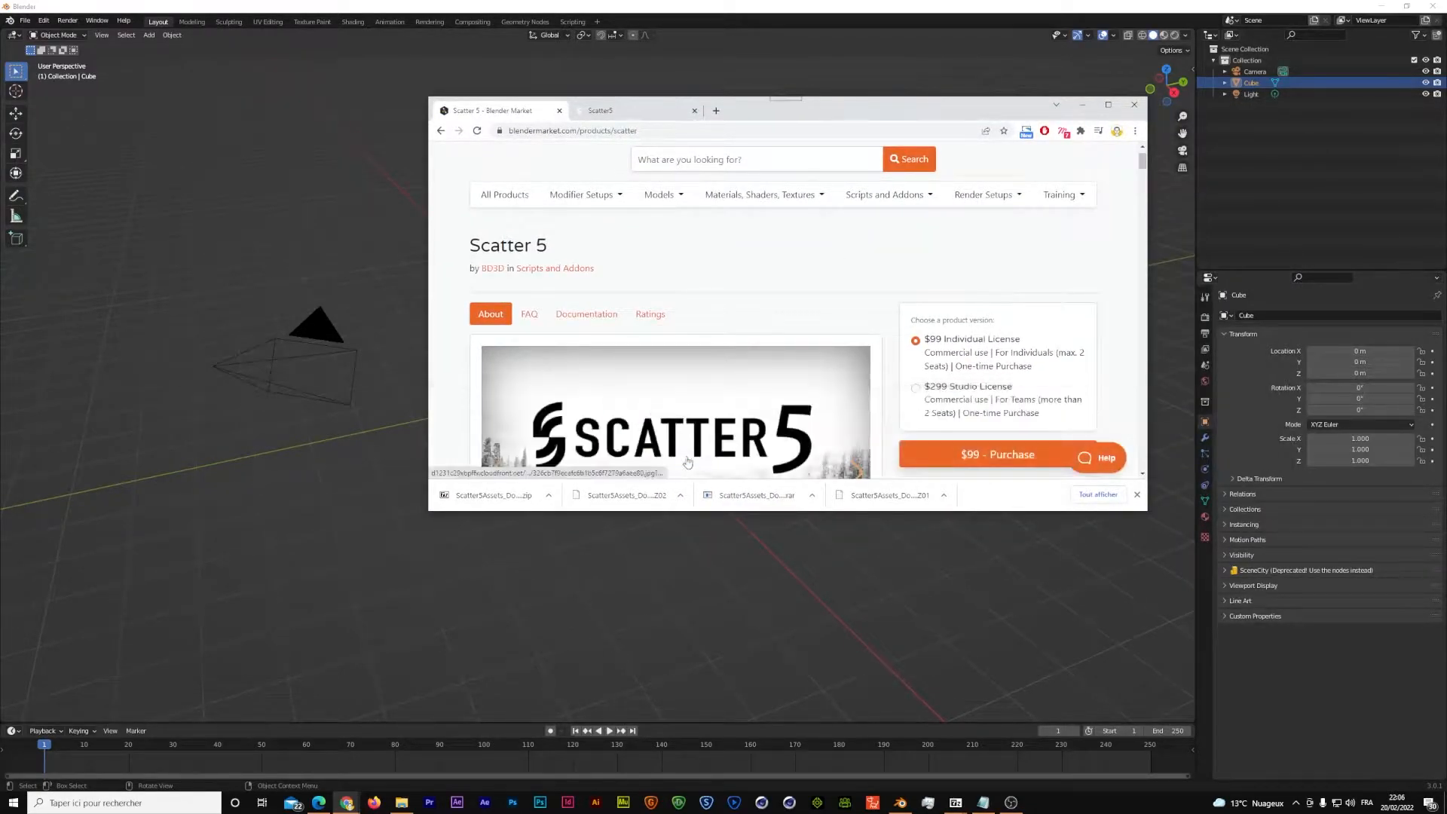
click(1108, 106)
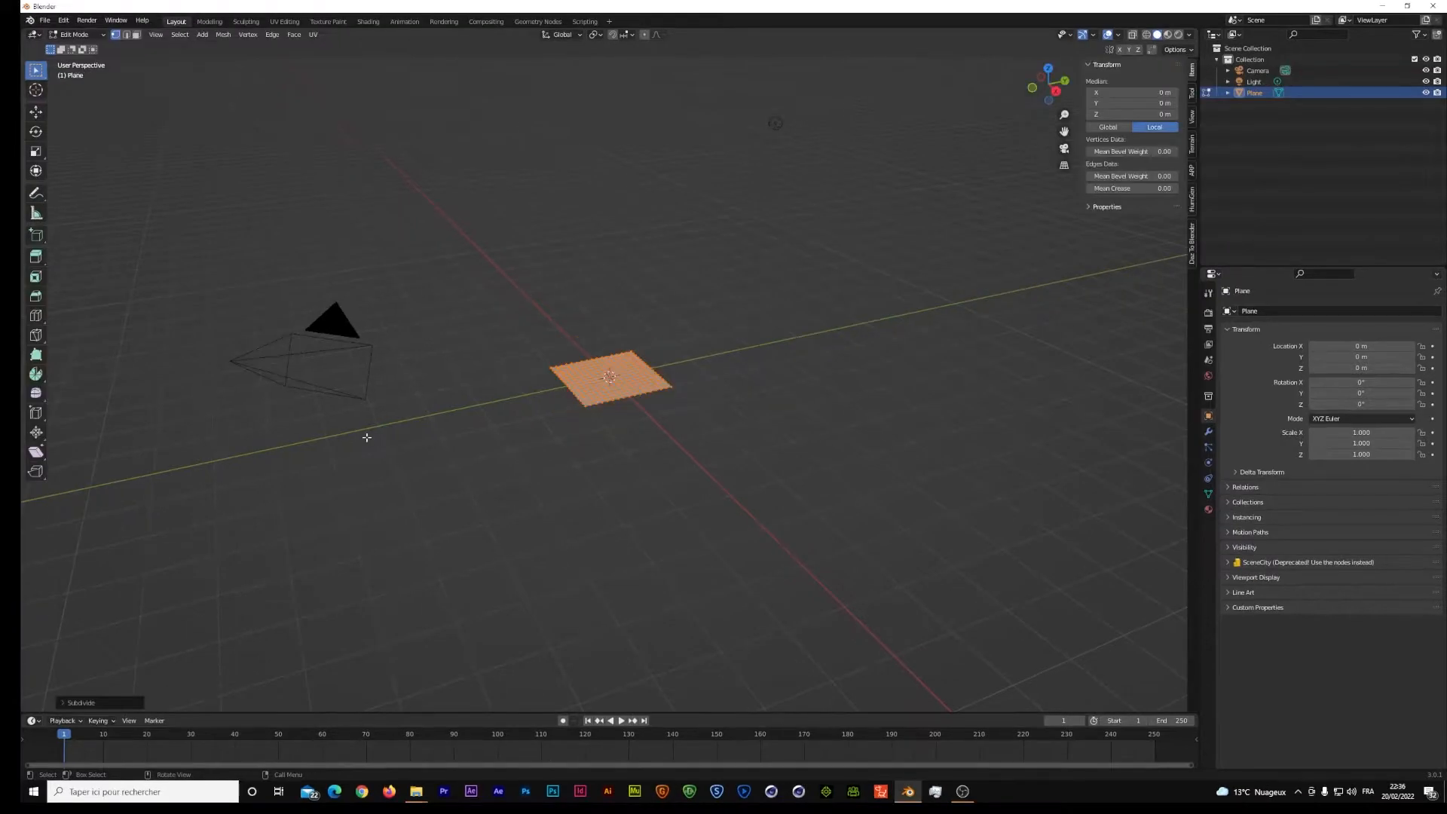
- Open the Scatter5 add-on's manager from the Blender preferences and view its library and ScatPack installation settings
click(63, 21)
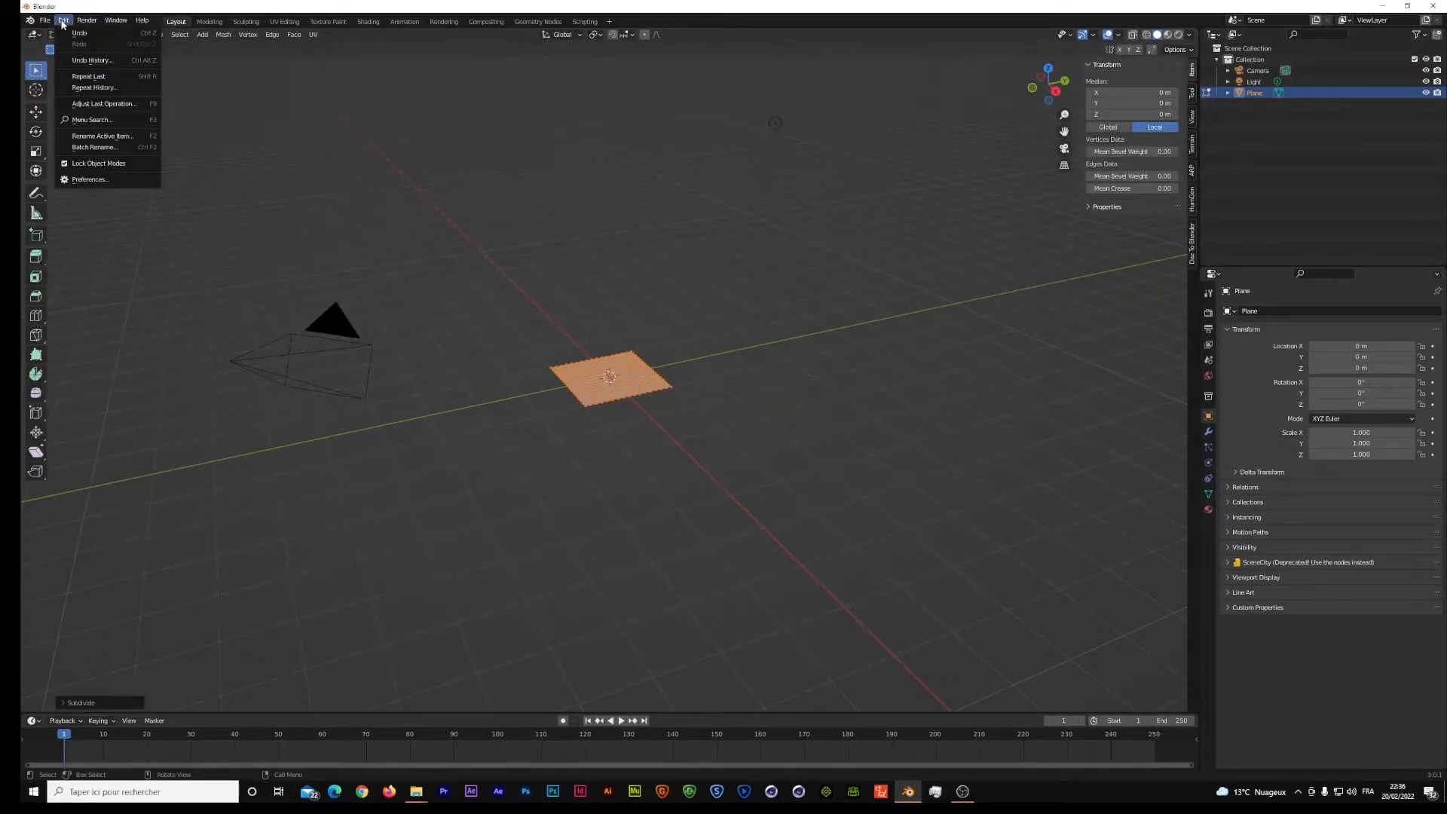
click(80, 180)
drag(239, 31, 605, 113)
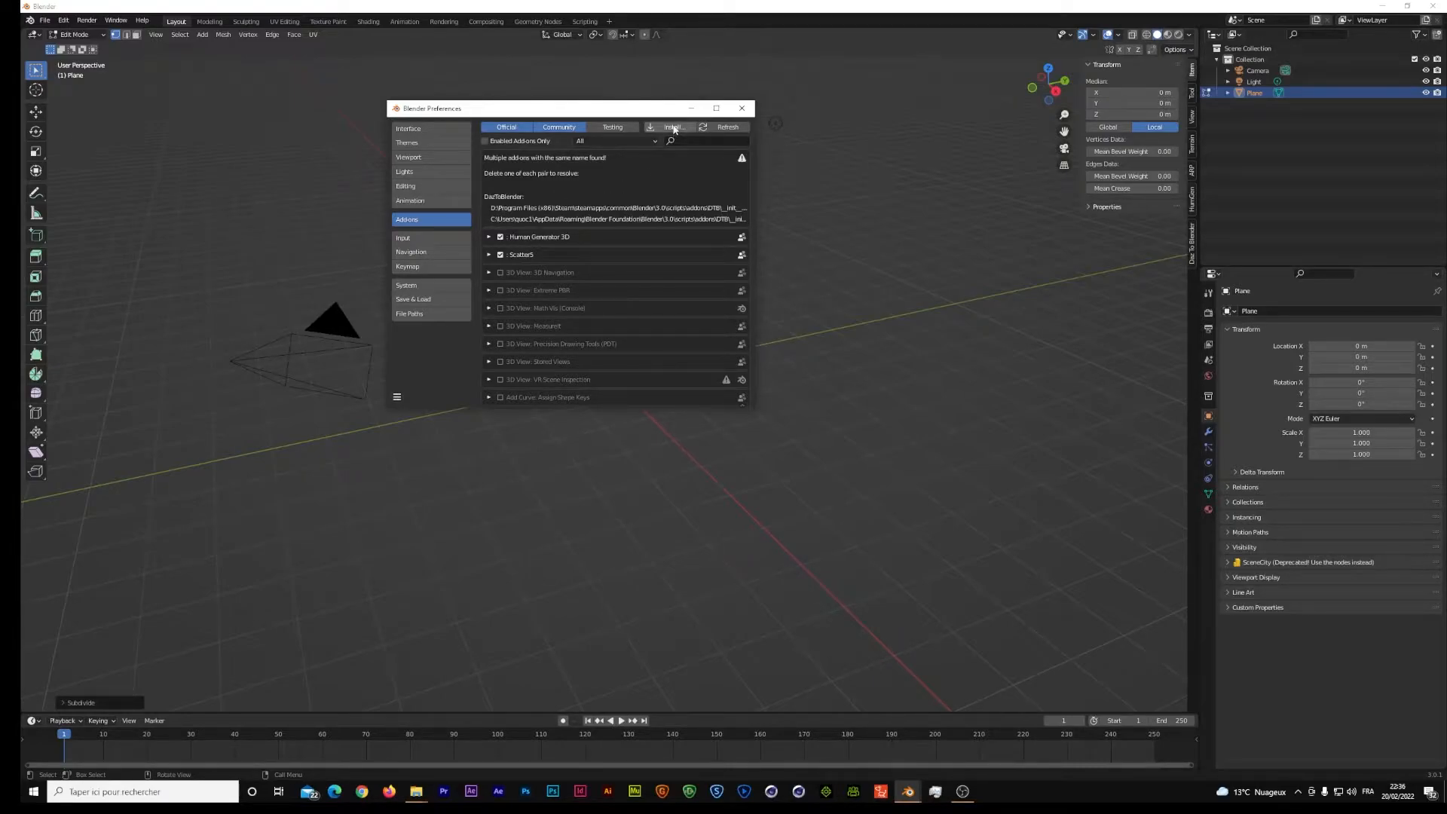
click(489, 255)
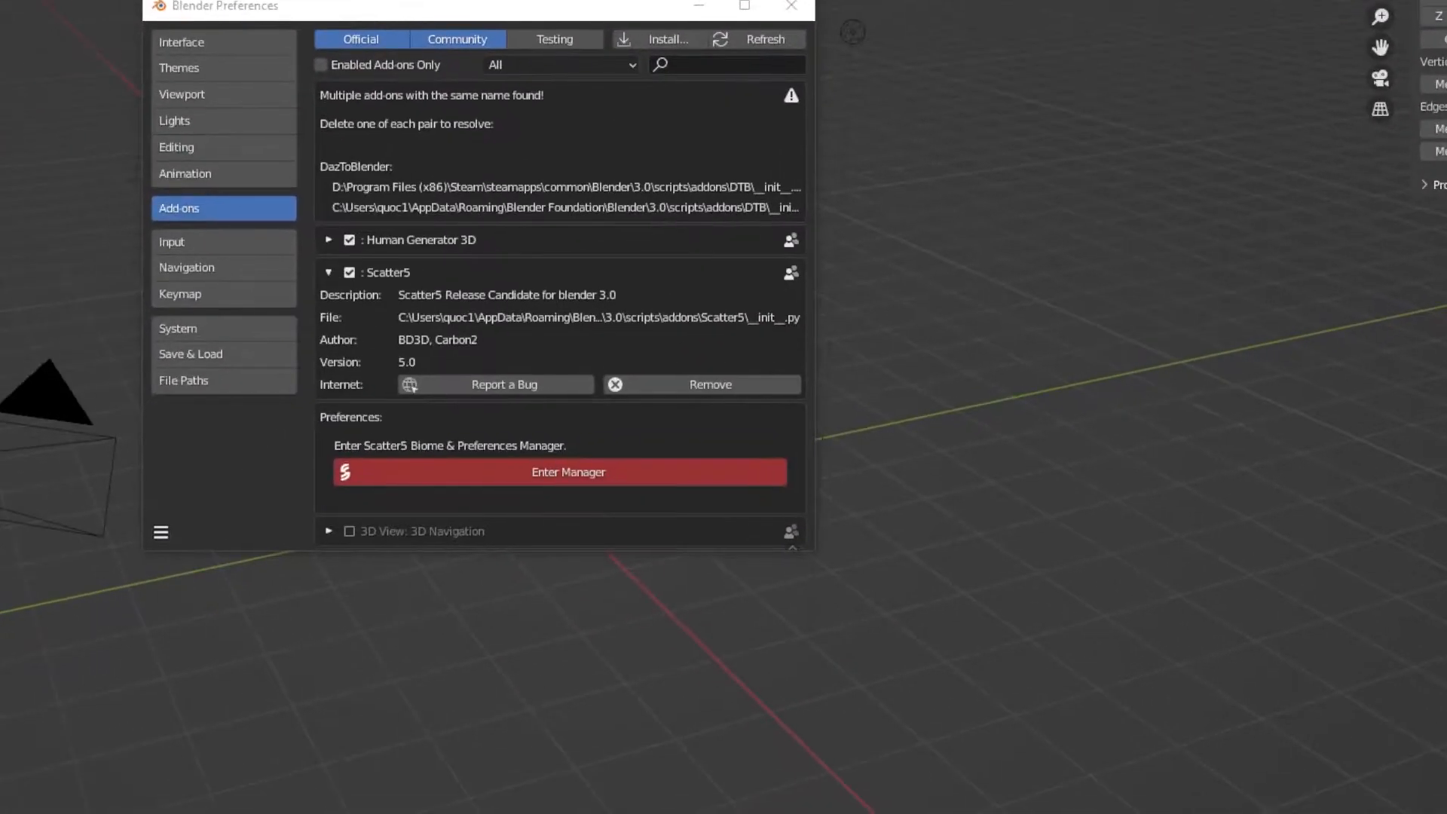
click(558, 472)
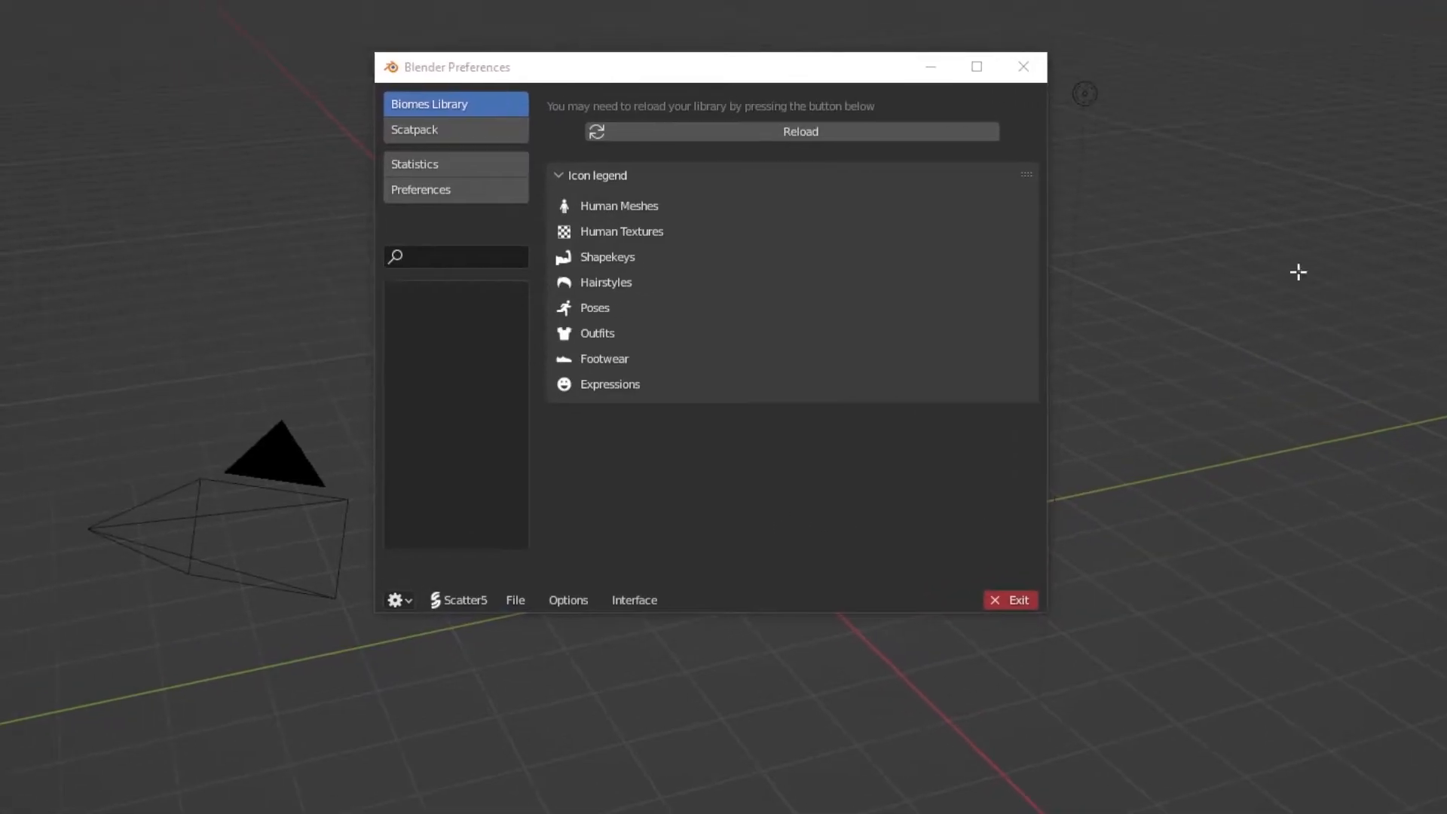
click(419, 189)
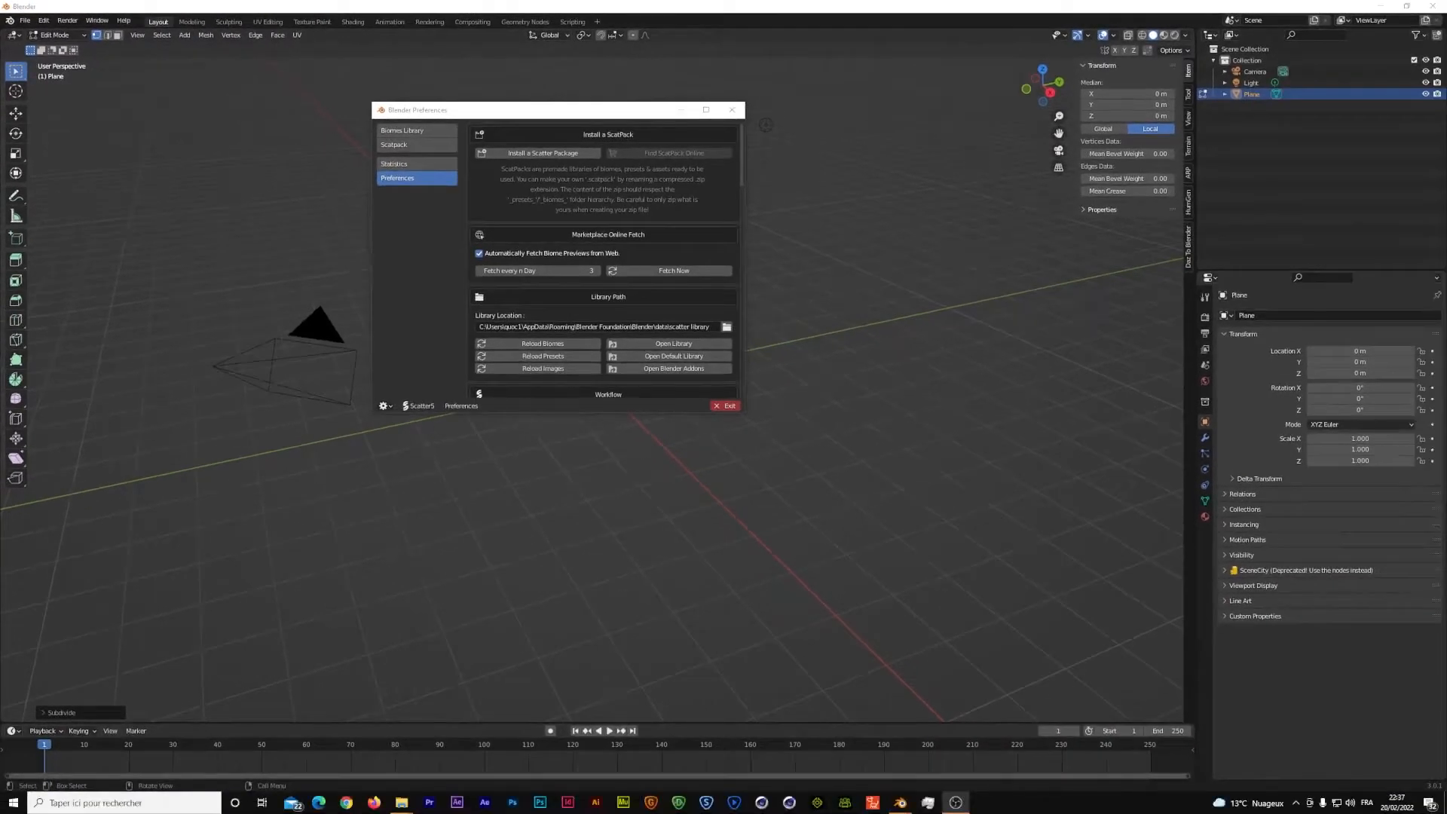
click(731, 110)
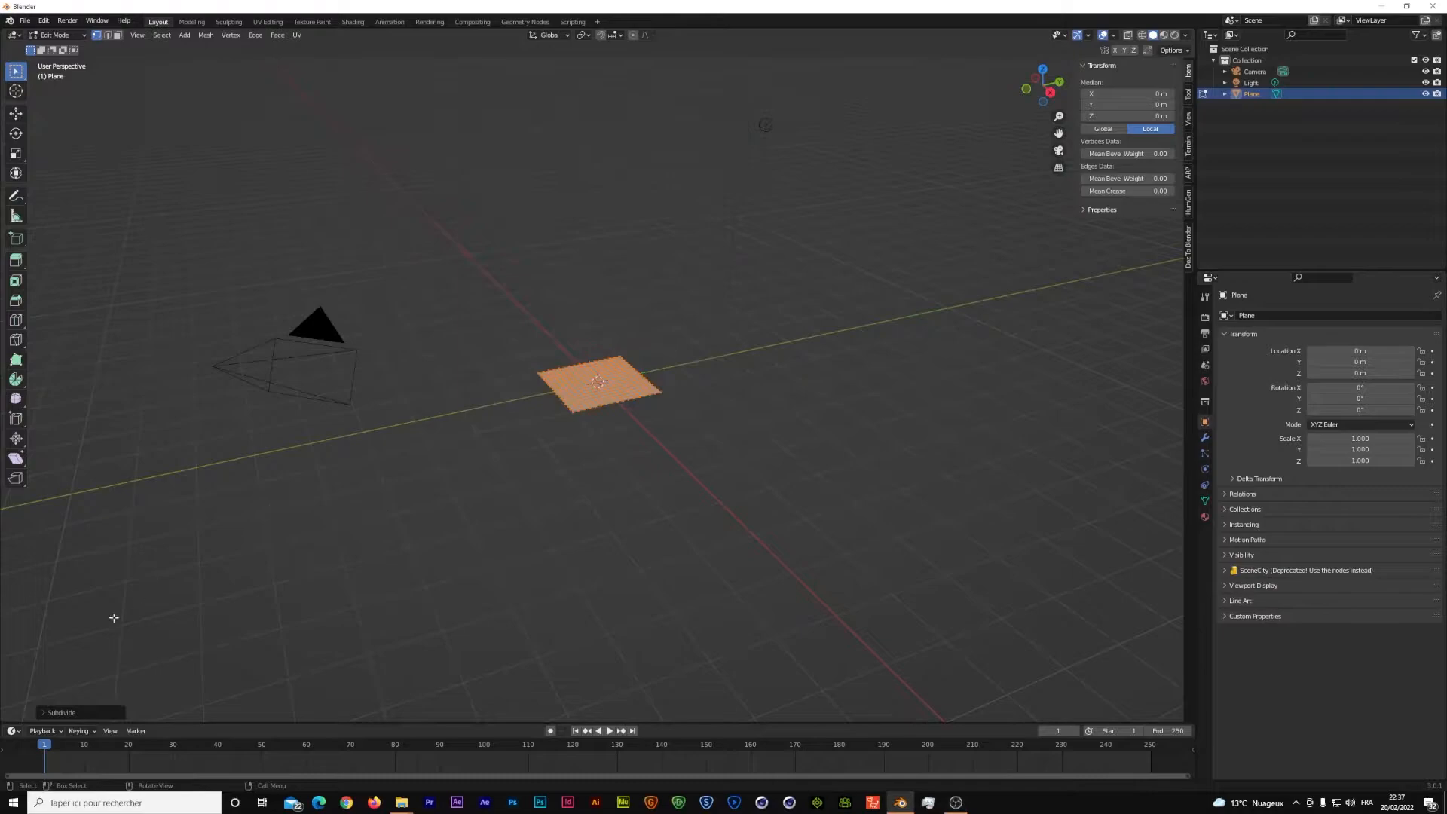
- Enlarge the timeline area, turn it into an Asset Browser, and display the Scatter asset library
click(13, 730)
drag(575, 723, 574, 484)
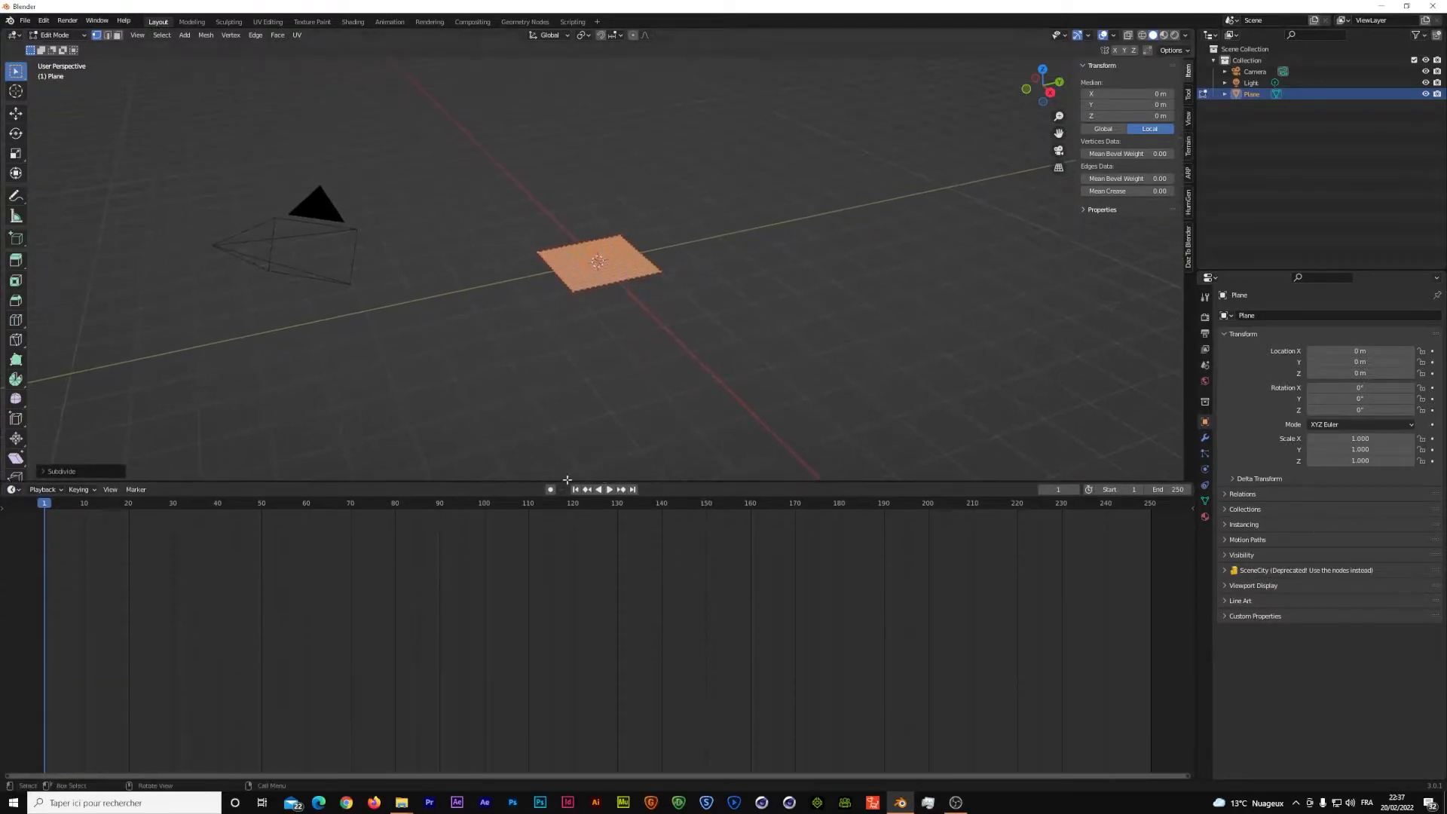
click(14, 489)
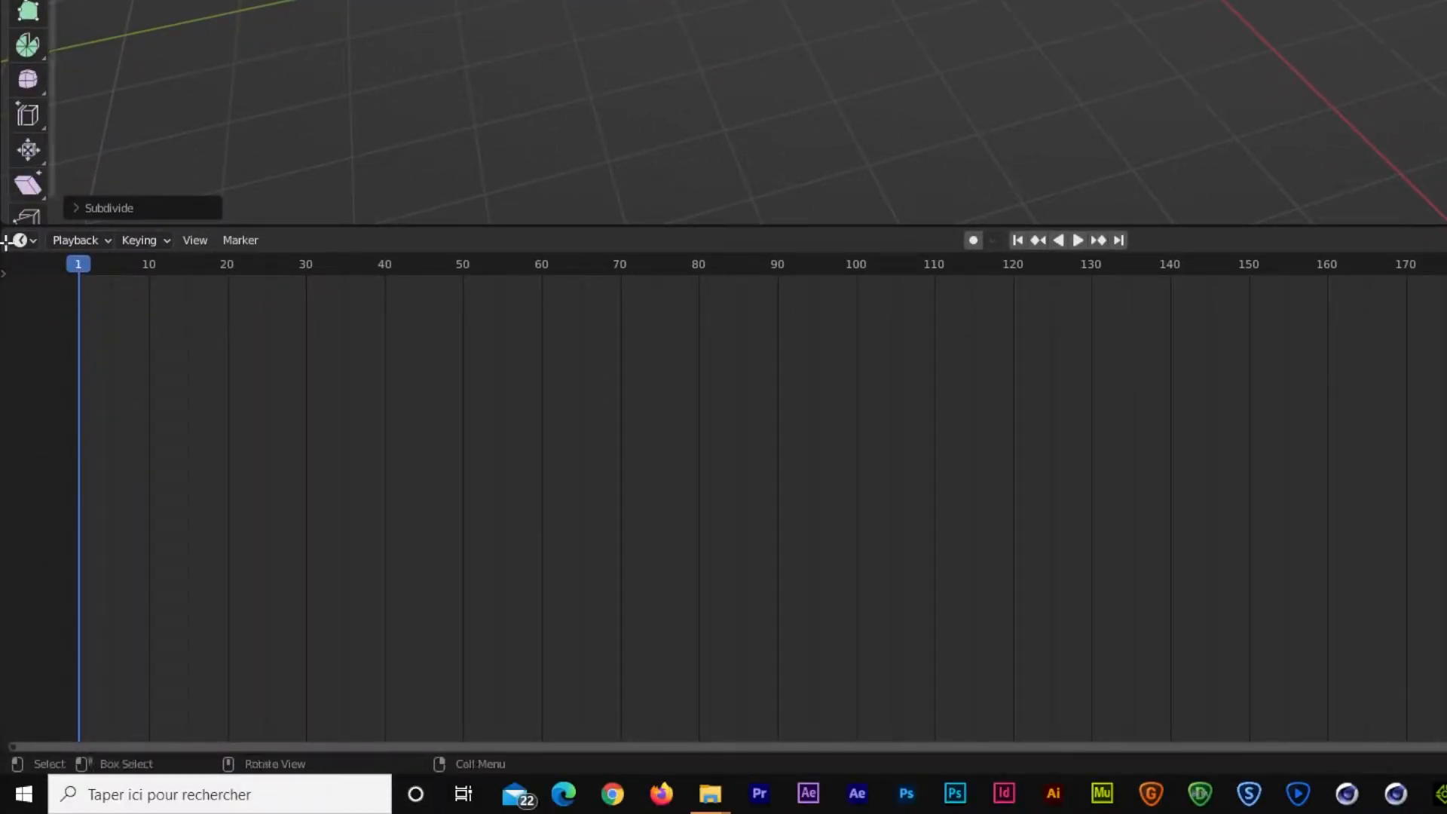
click(26, 242)
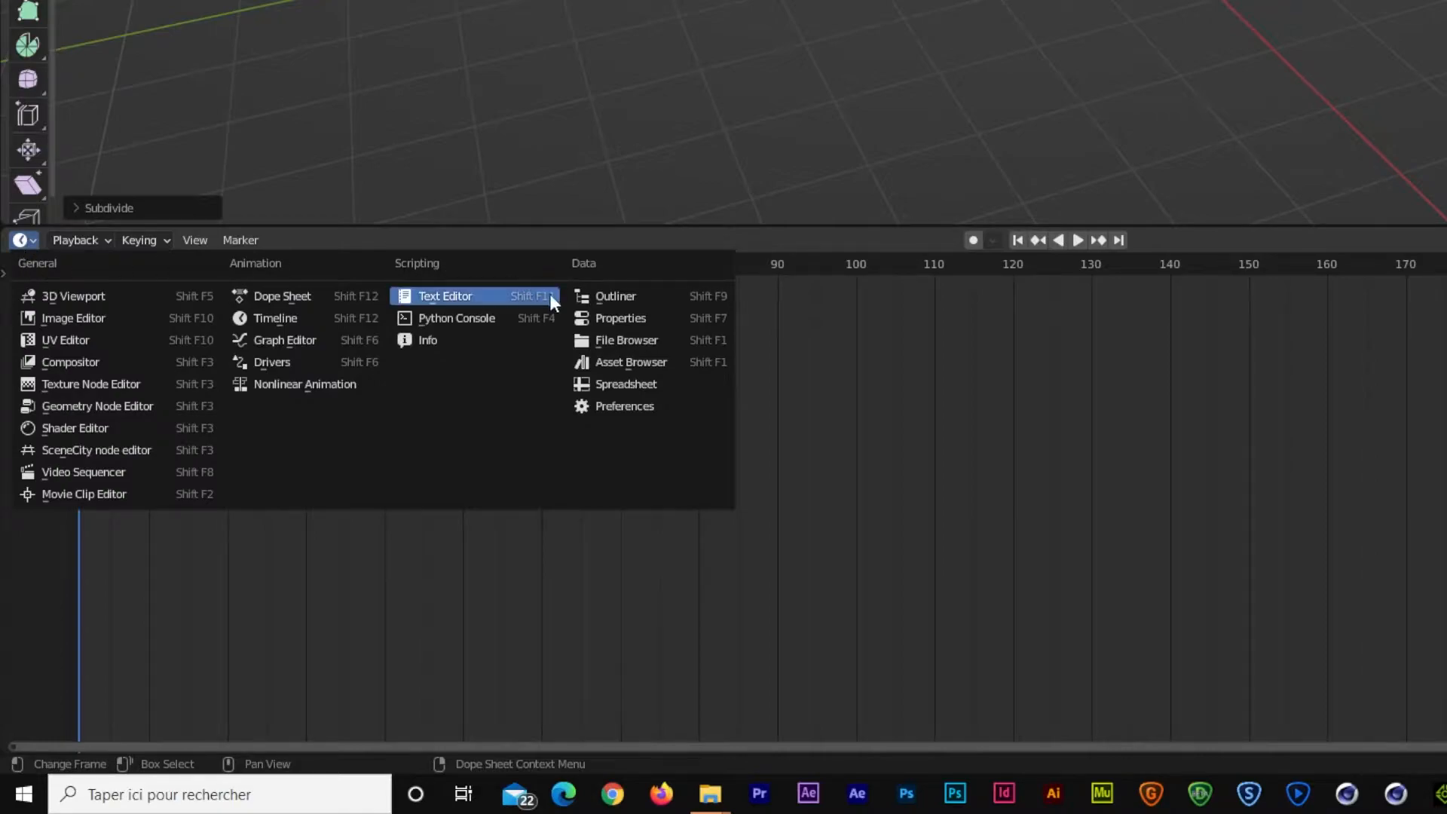
click(625, 359)
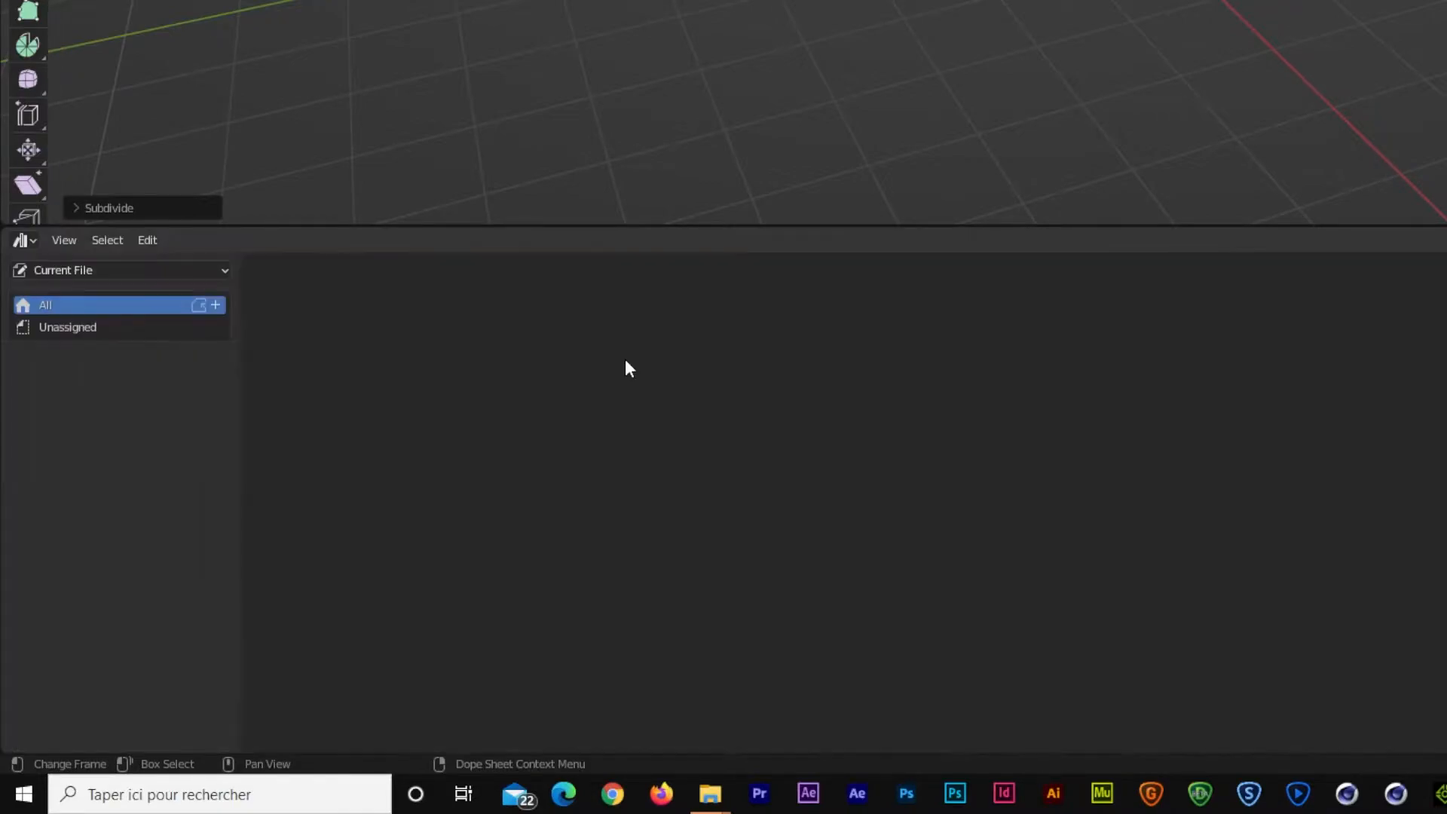
click(102, 271)
click(85, 328)
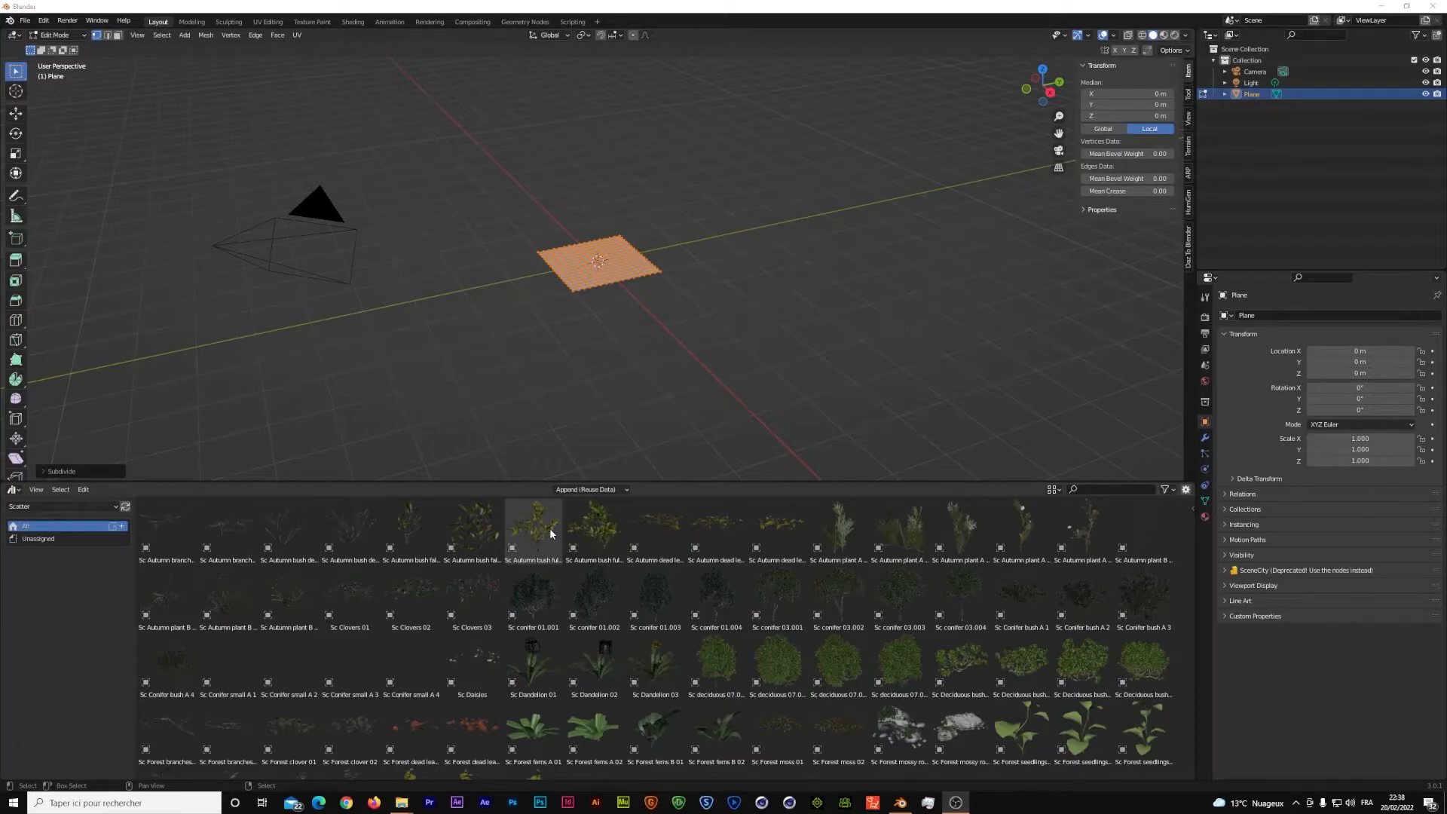
- Switch to Object Mode and place the Sc Autumn bush full 01 and Sc Clovers 03 assets beside the plane
drag(550, 533, 520, 311)
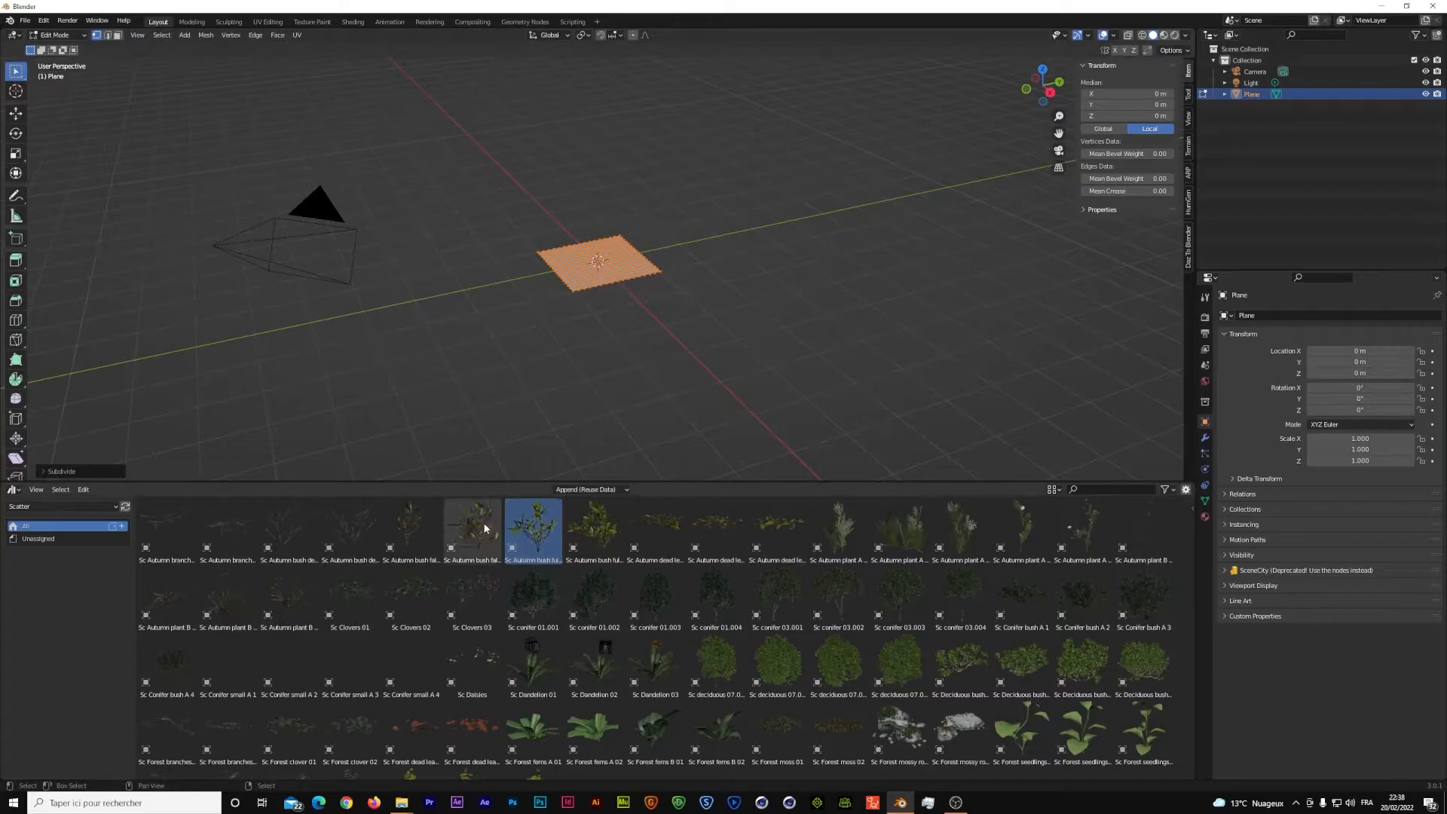
click(56, 35)
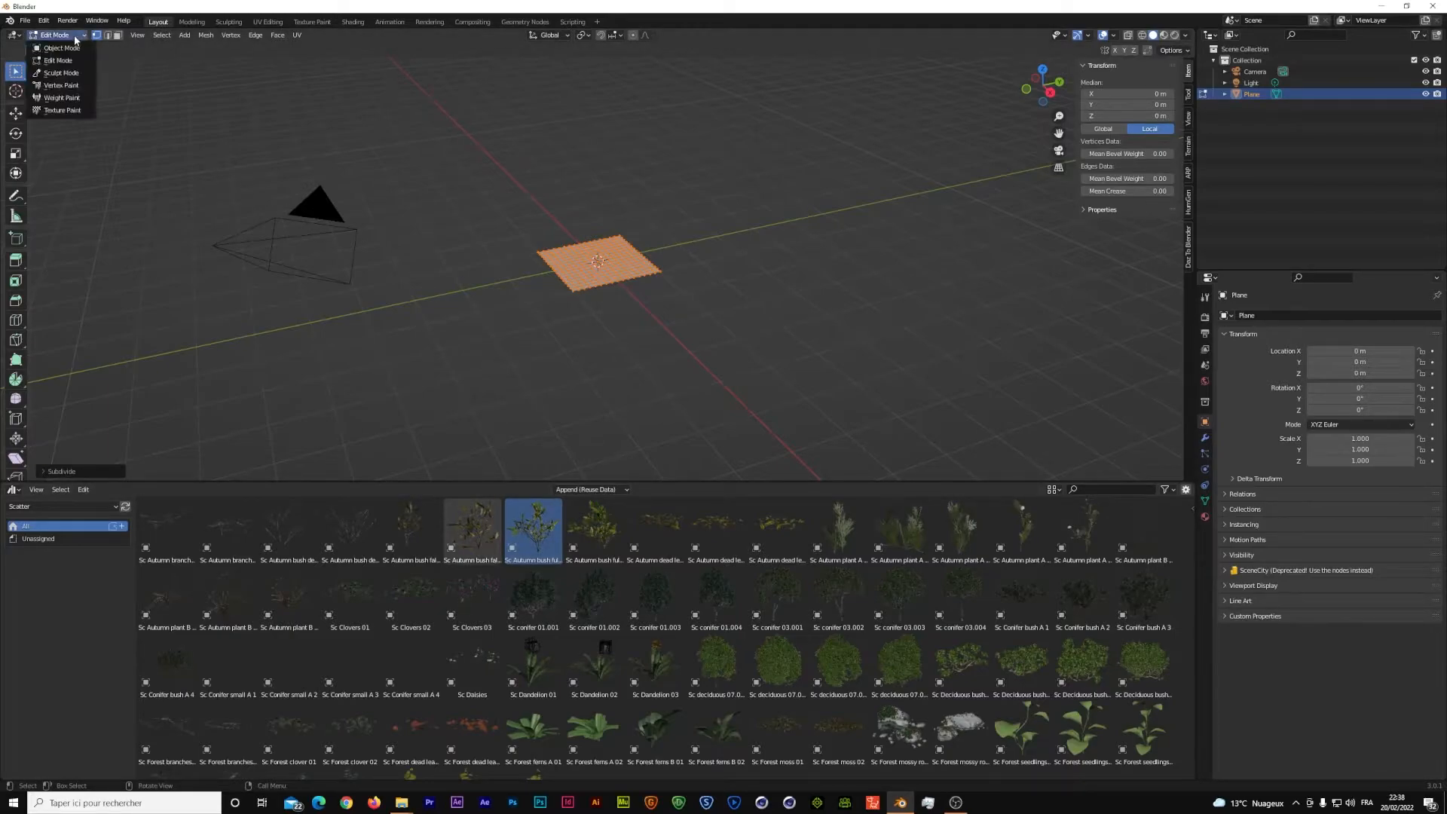
click(71, 50)
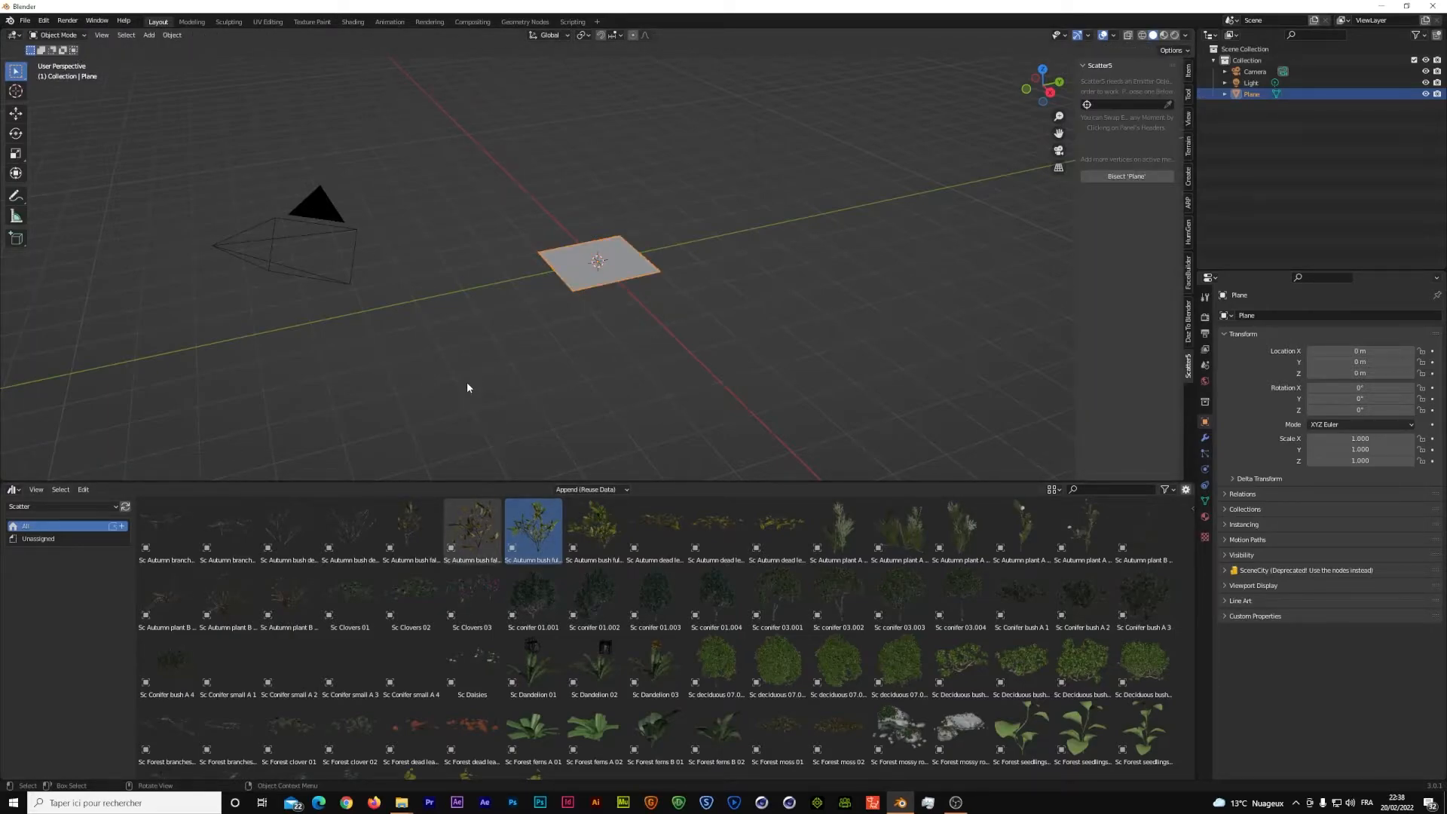
drag(533, 527, 526, 368)
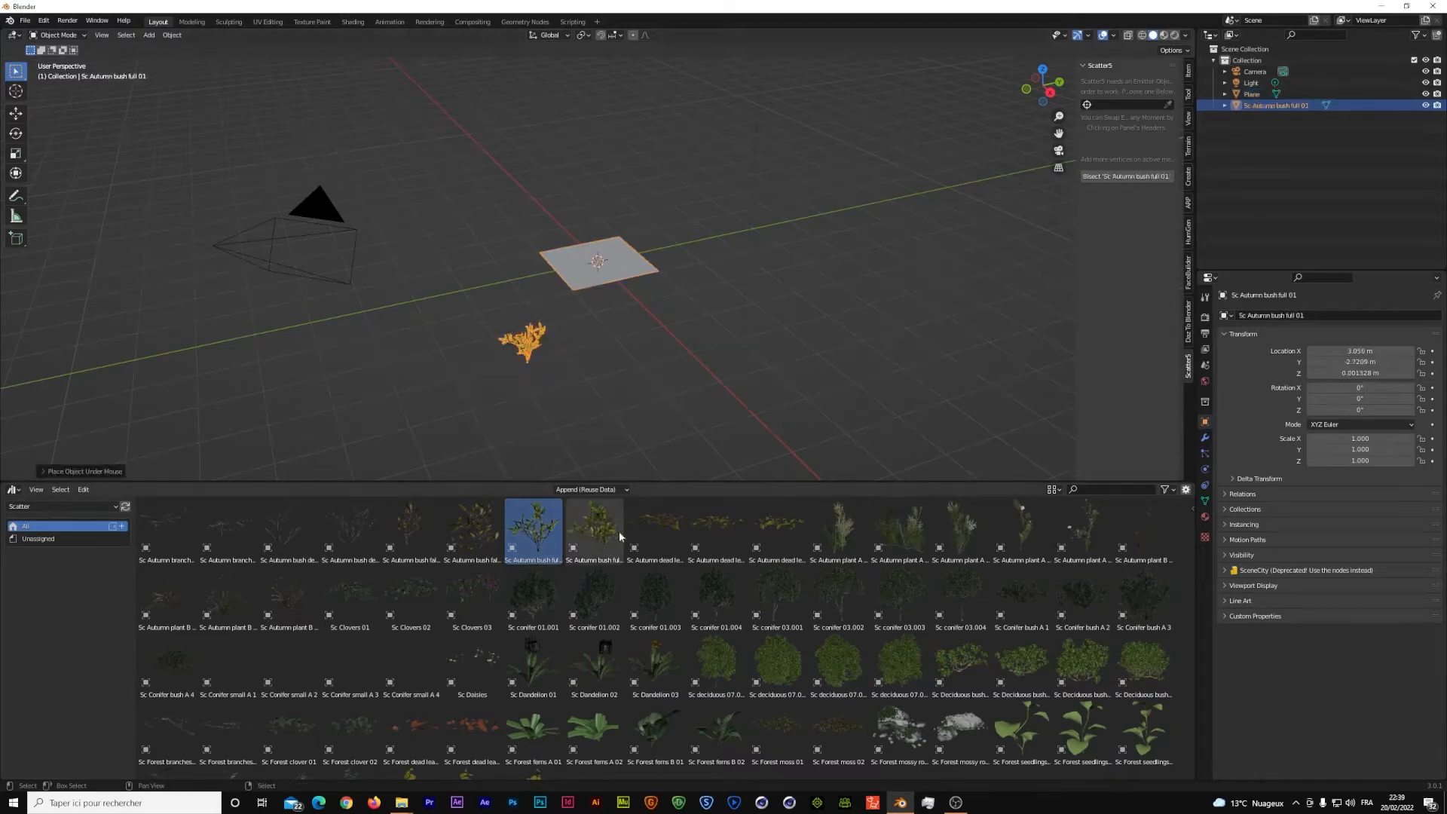
drag(461, 592, 461, 309)
- Try out the Sc conifer 01.001 asset beside the plane and delete it from the scene
drag(557, 599, 637, 360)
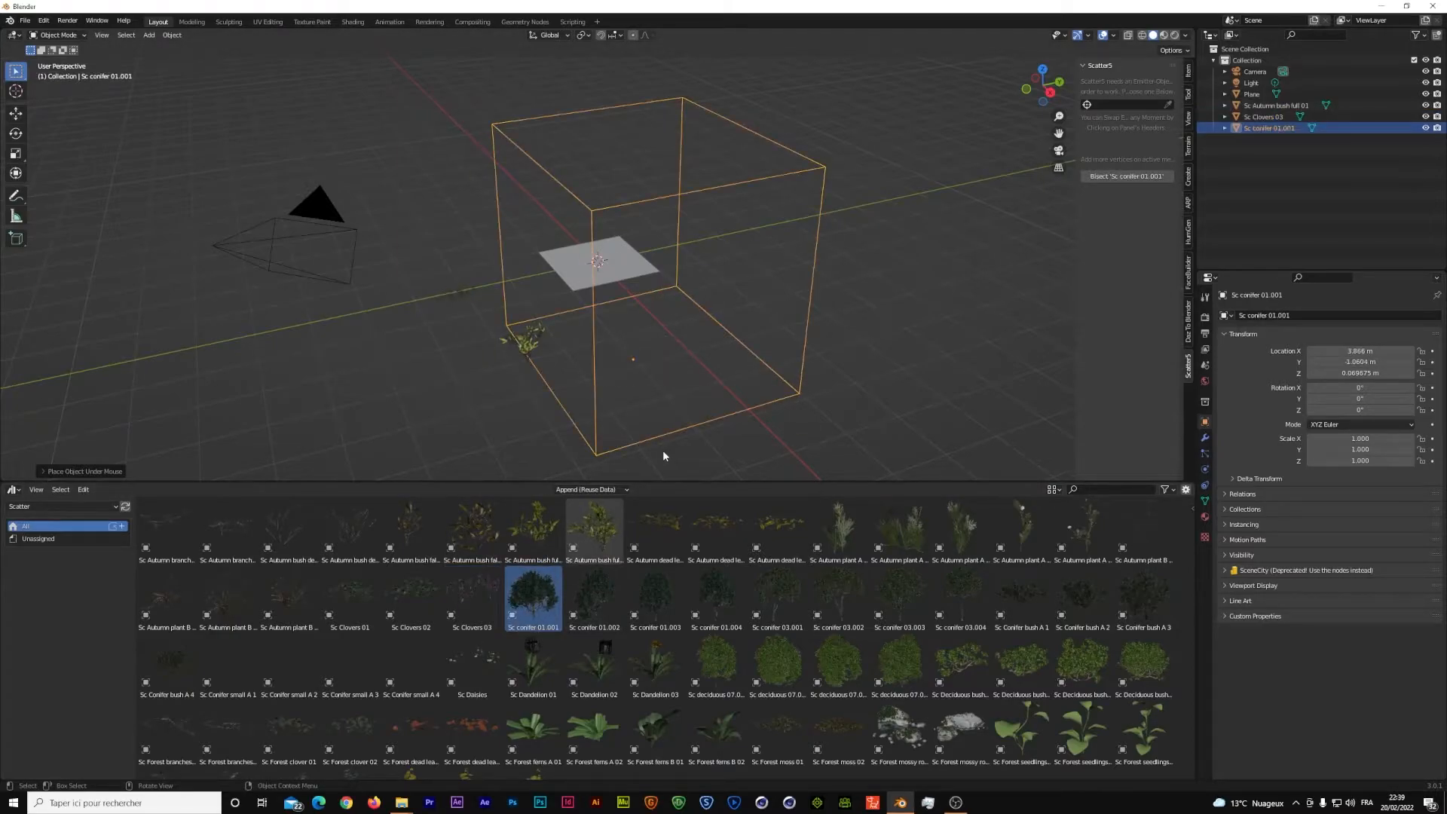
click(57, 34)
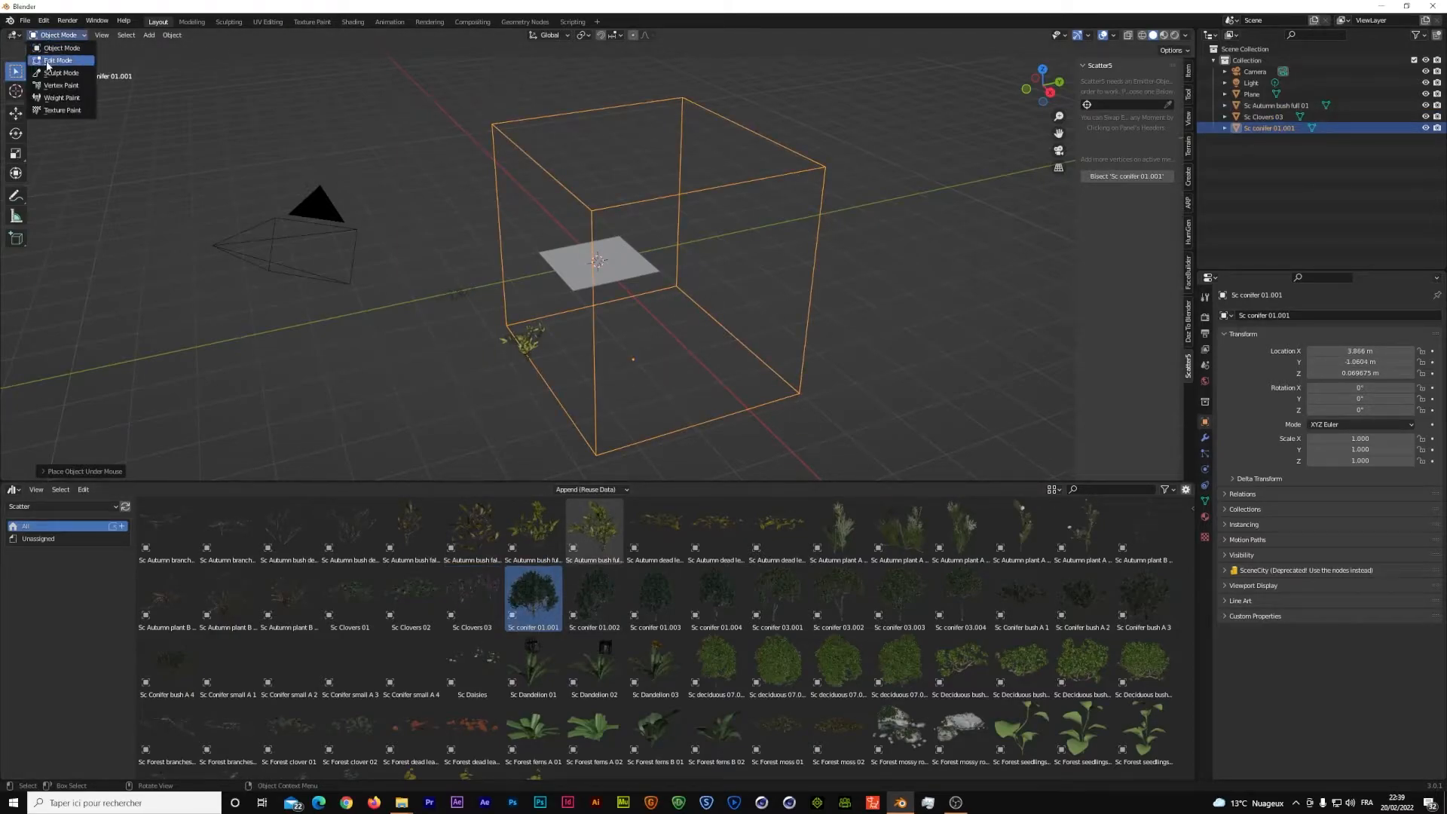
click(47, 61)
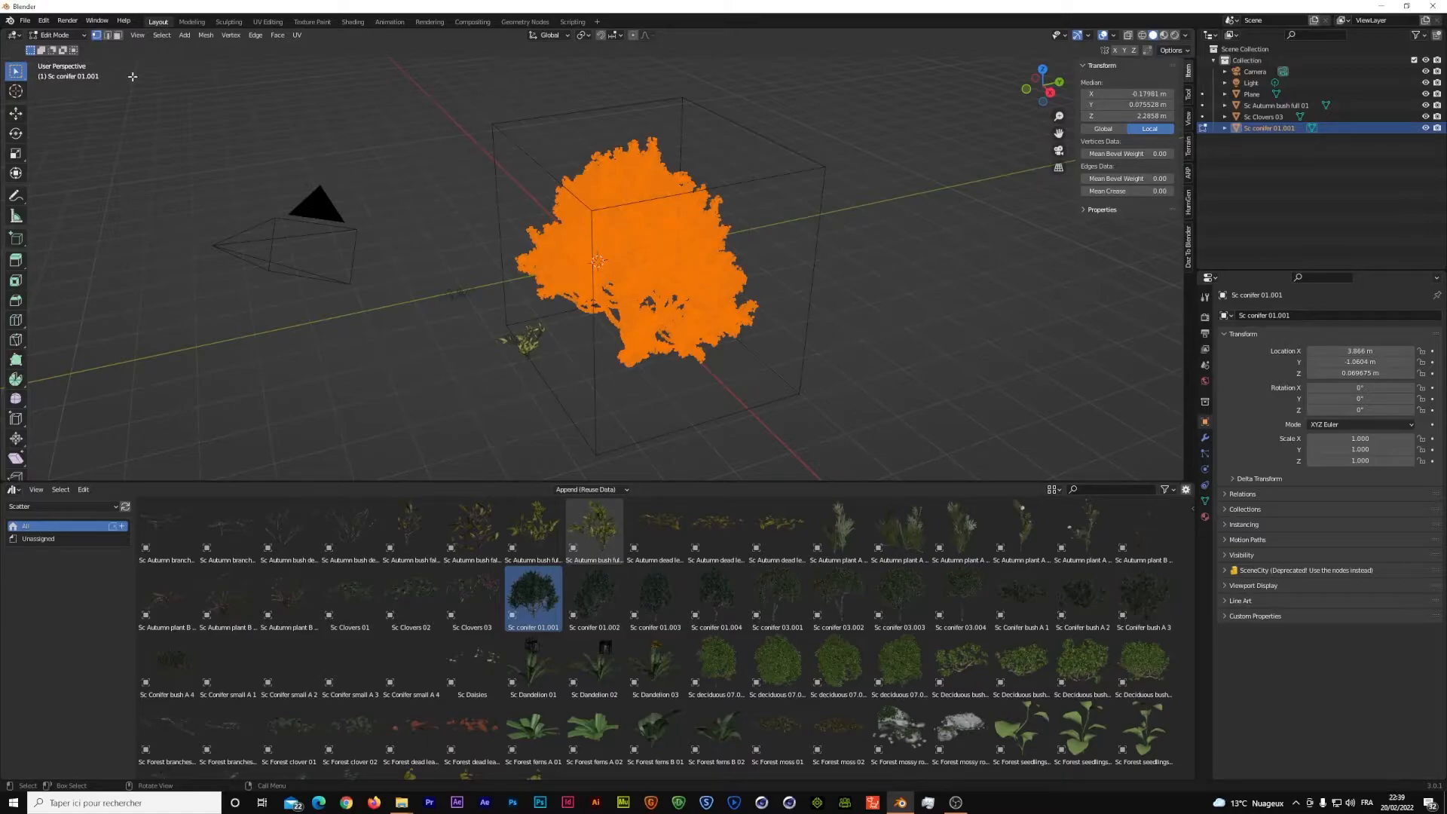
click(55, 34)
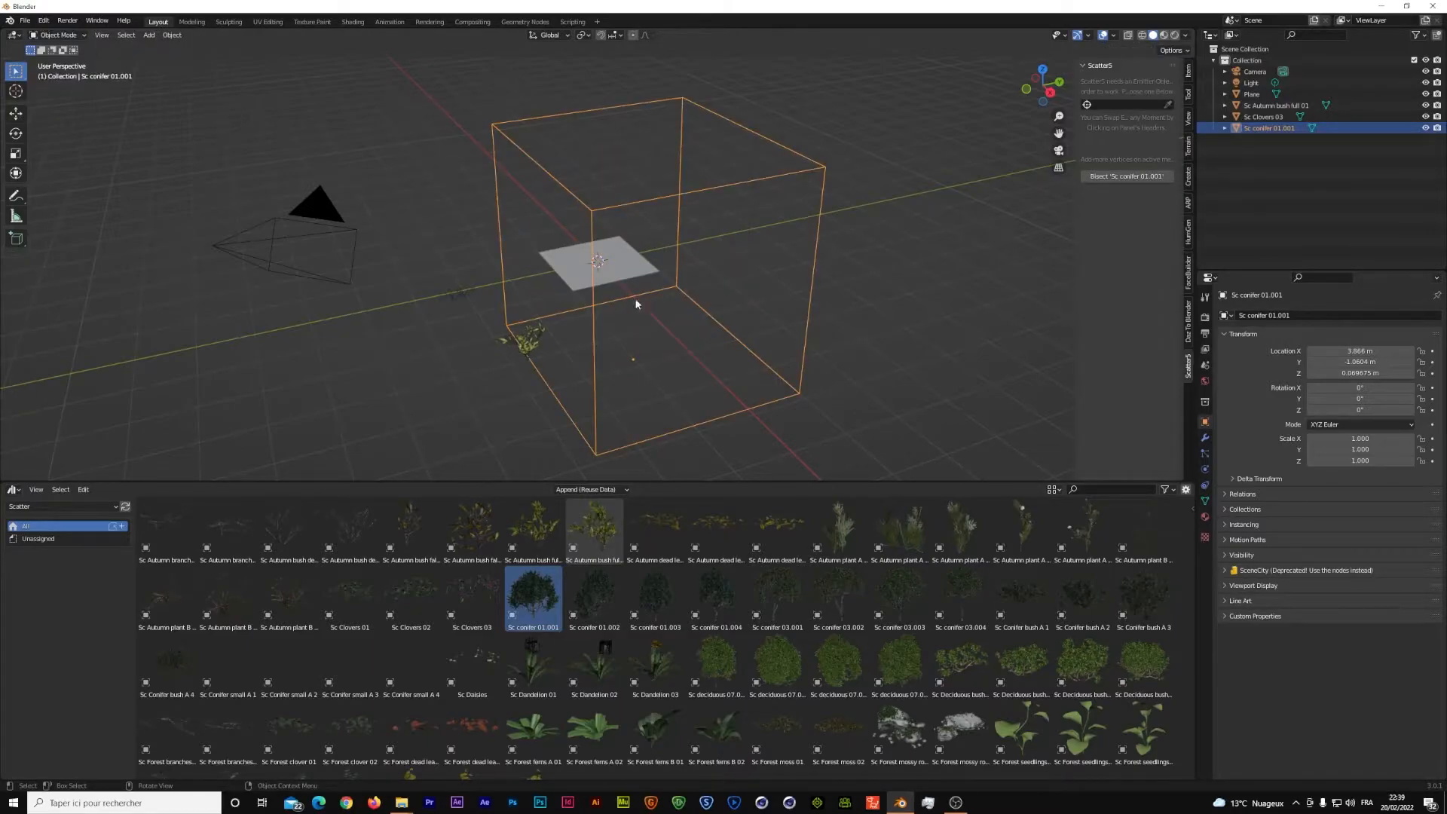
key(Delete)
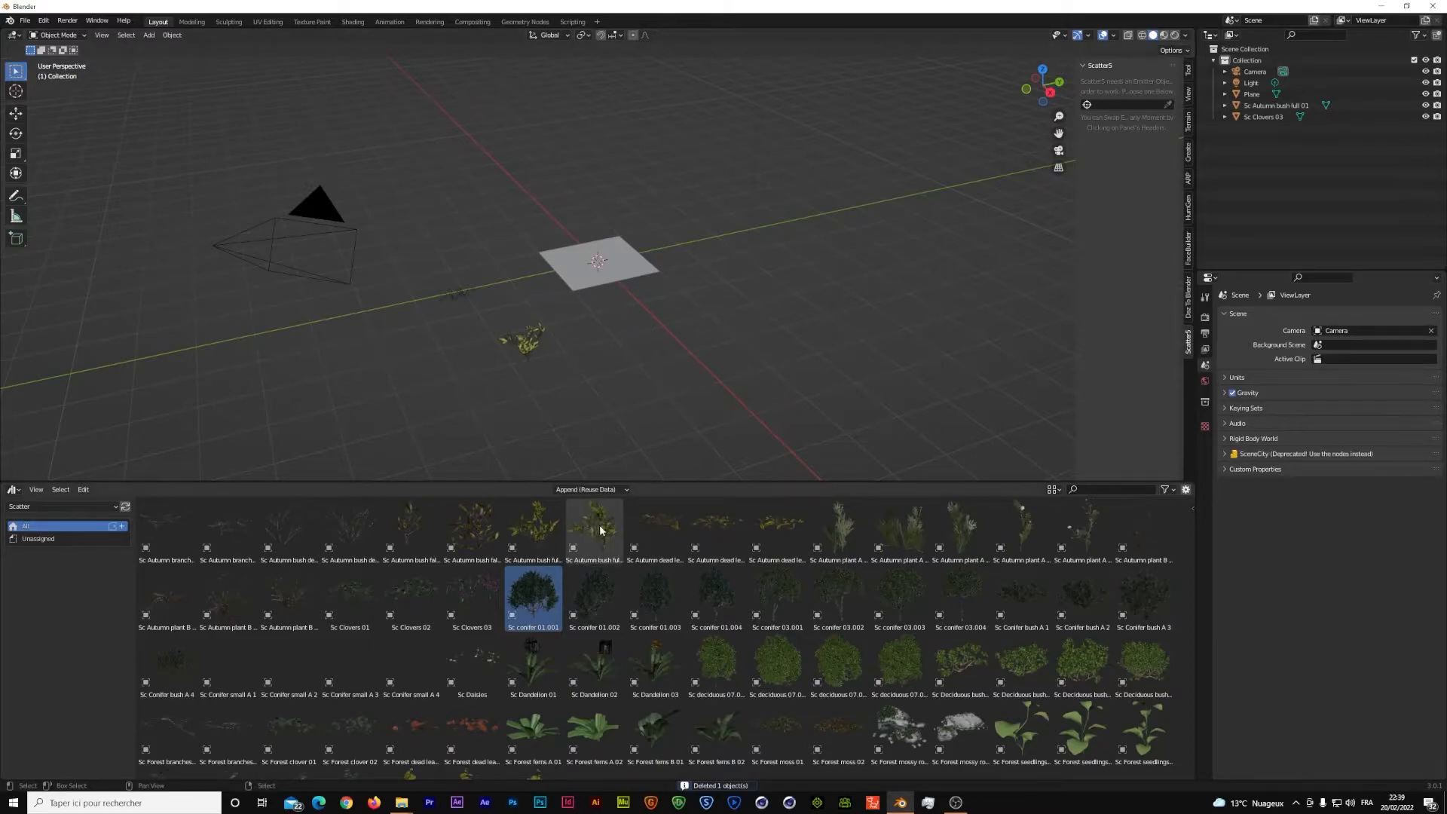
- Place the Sc Autumn dead leaves 01 asset near the plane and assign the plane as the Scatter5 emitter
click(654, 523)
drag(654, 523, 637, 367)
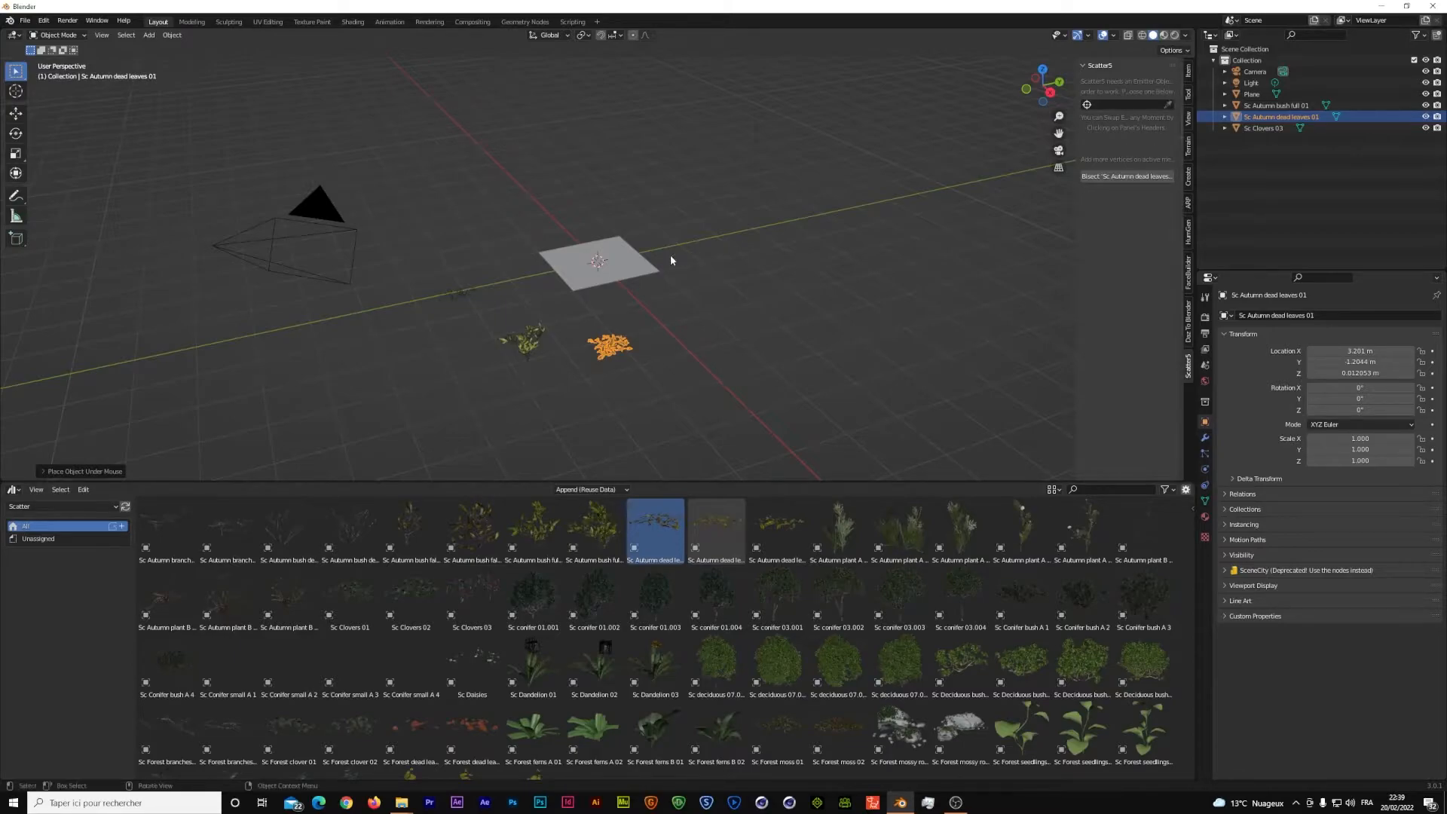
click(626, 262)
click(1169, 104)
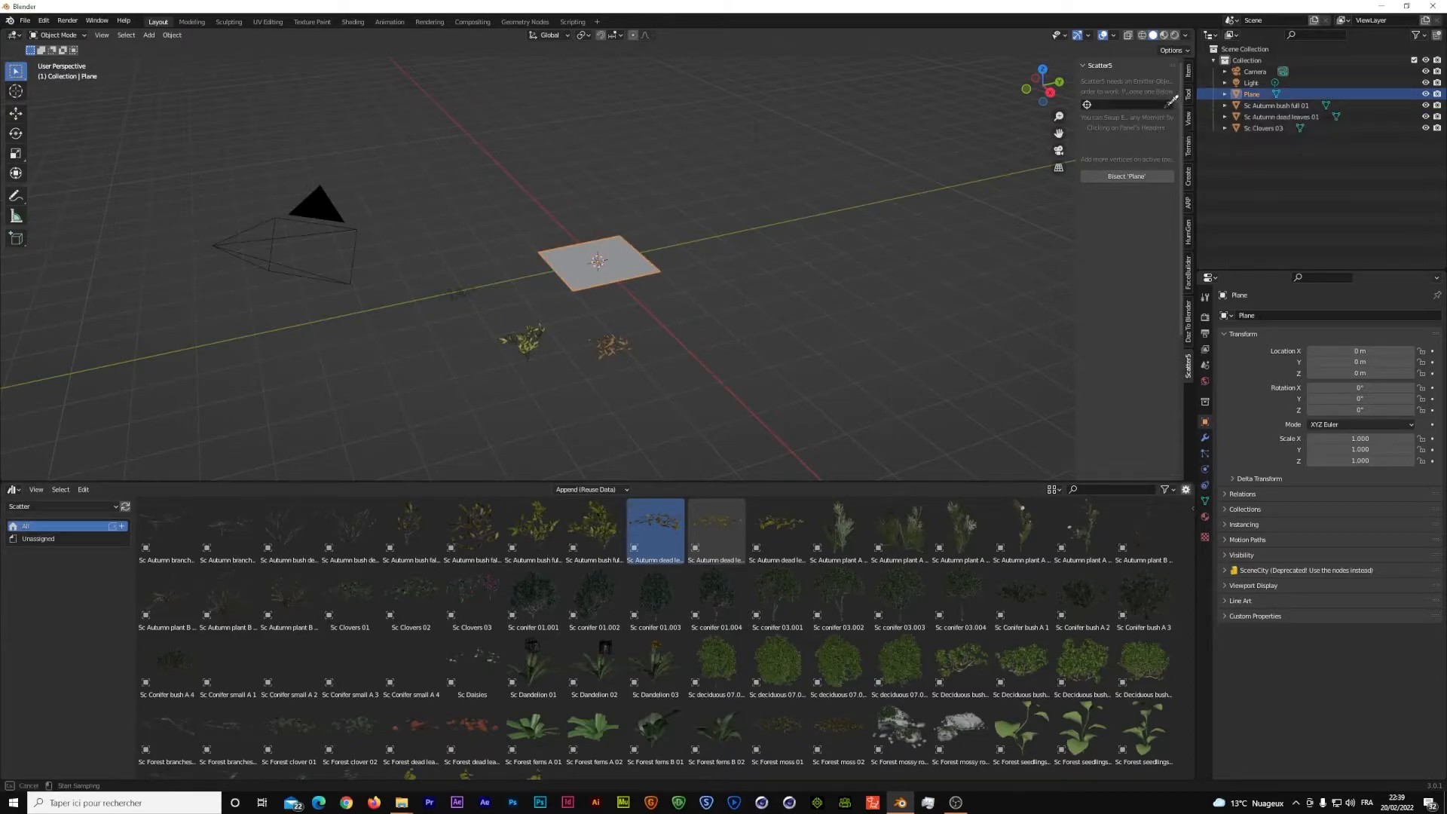
click(584, 277)
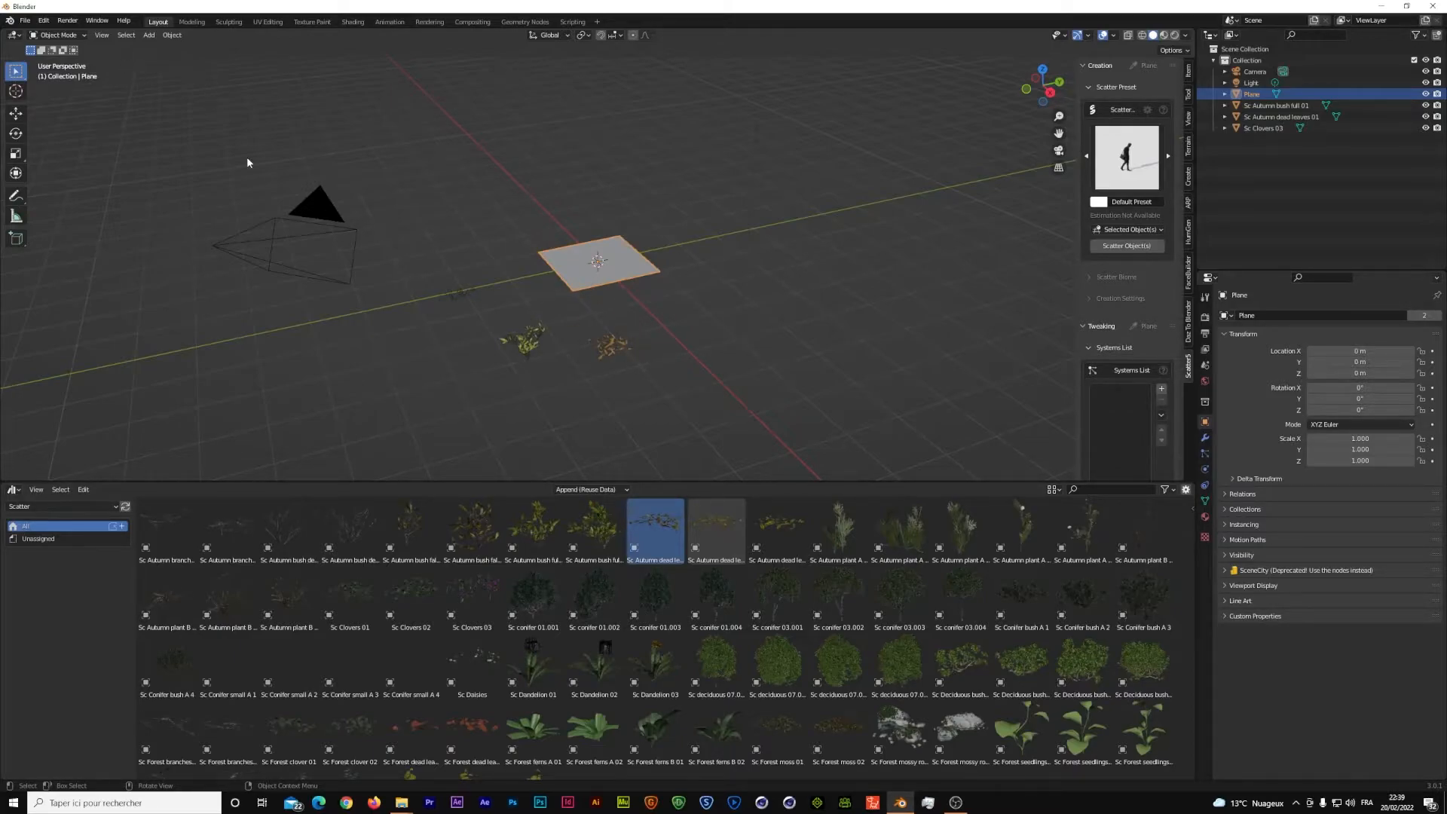
click(605, 351)
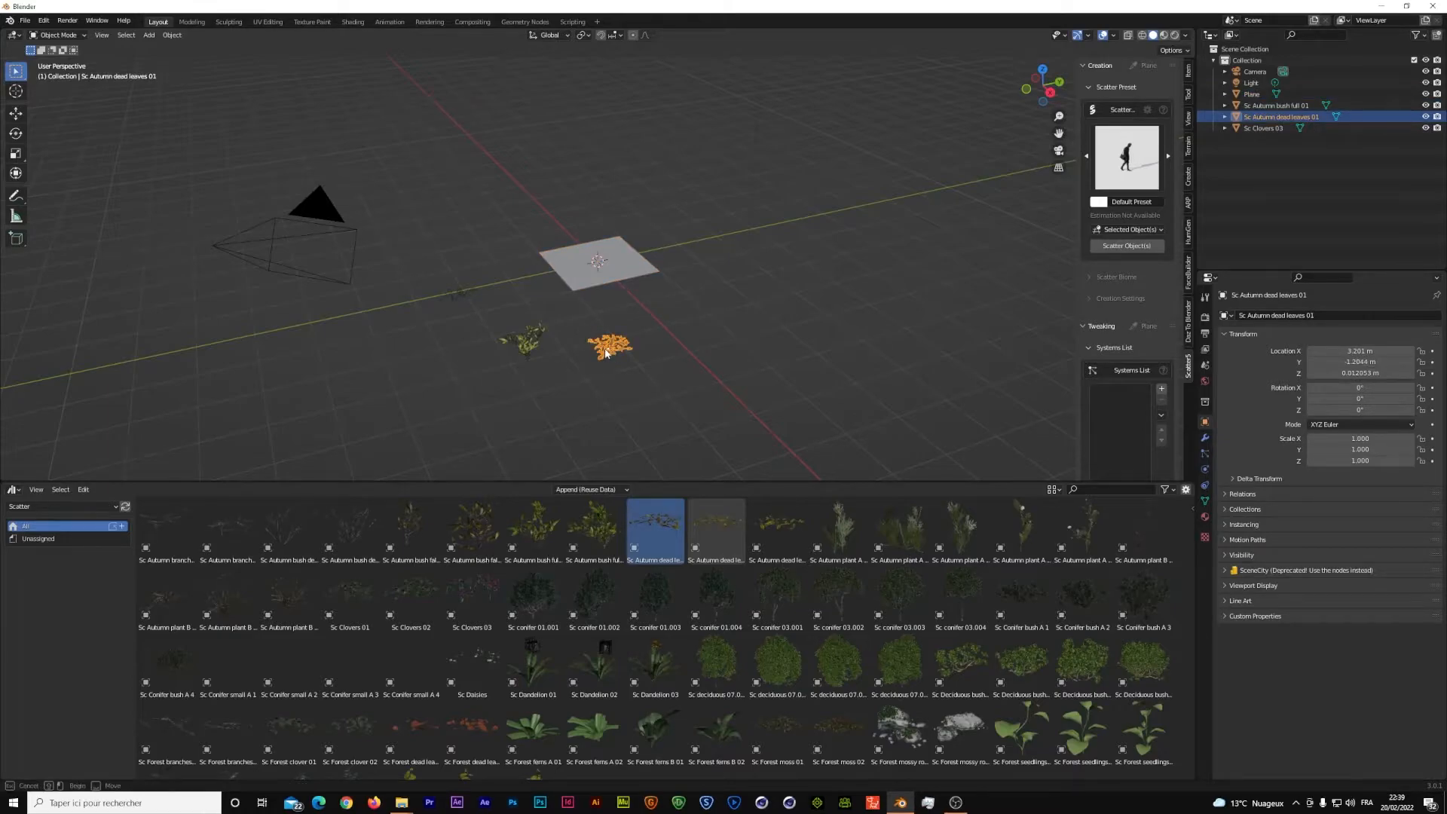
click(525, 345)
drag(528, 342, 562, 348)
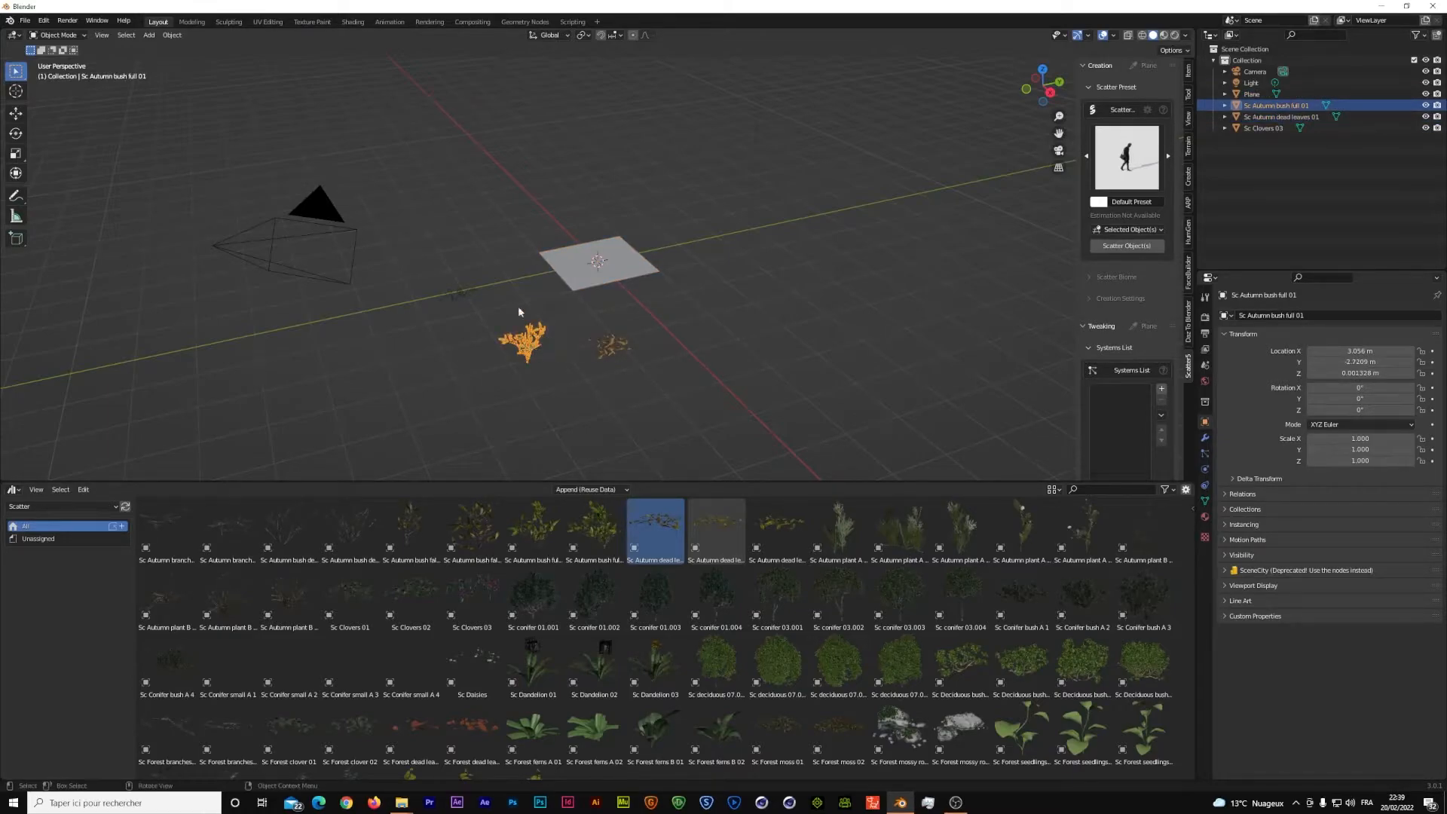
click(458, 300)
click(523, 351)
click(610, 347)
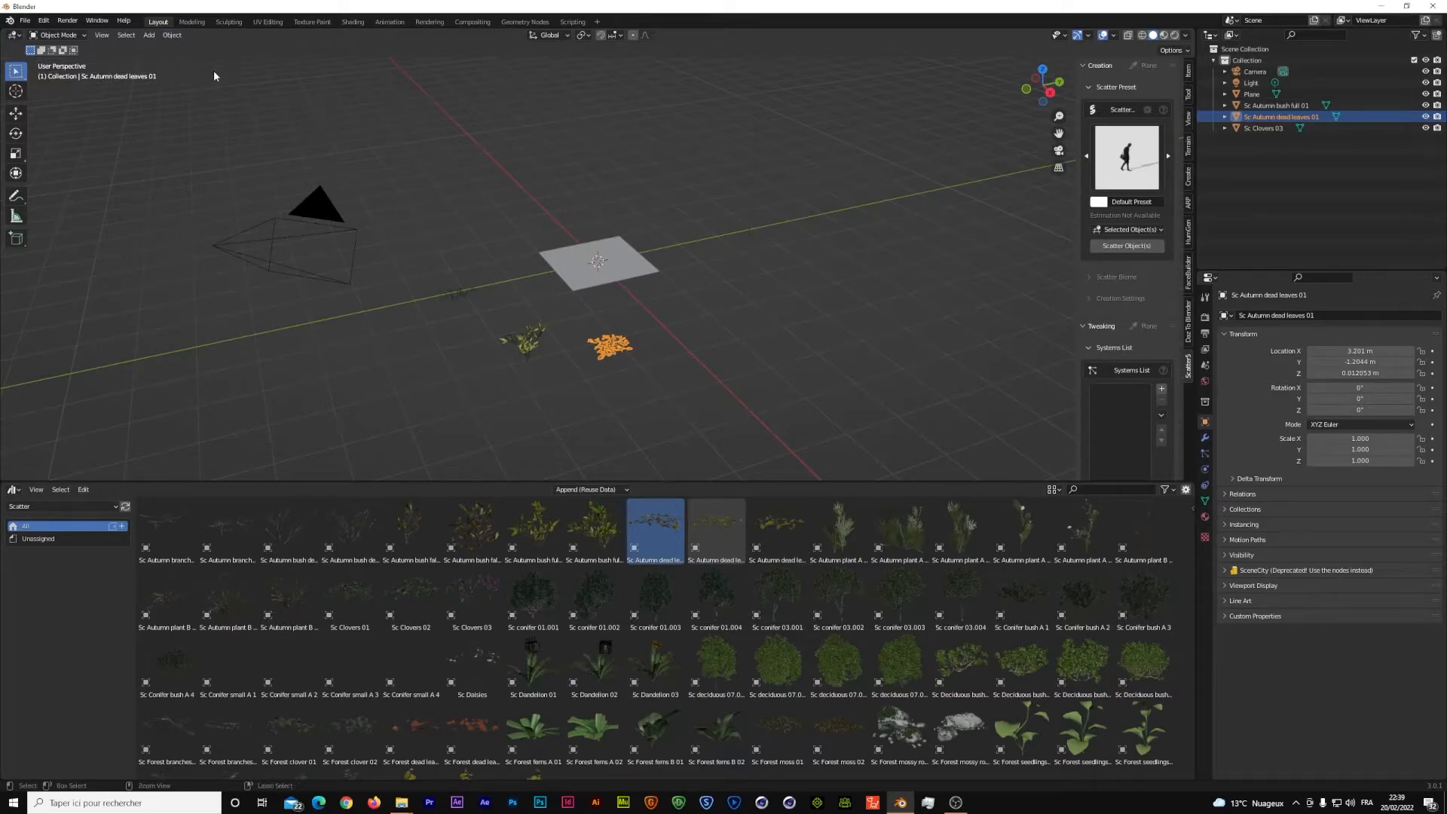
key(ctrl+z)
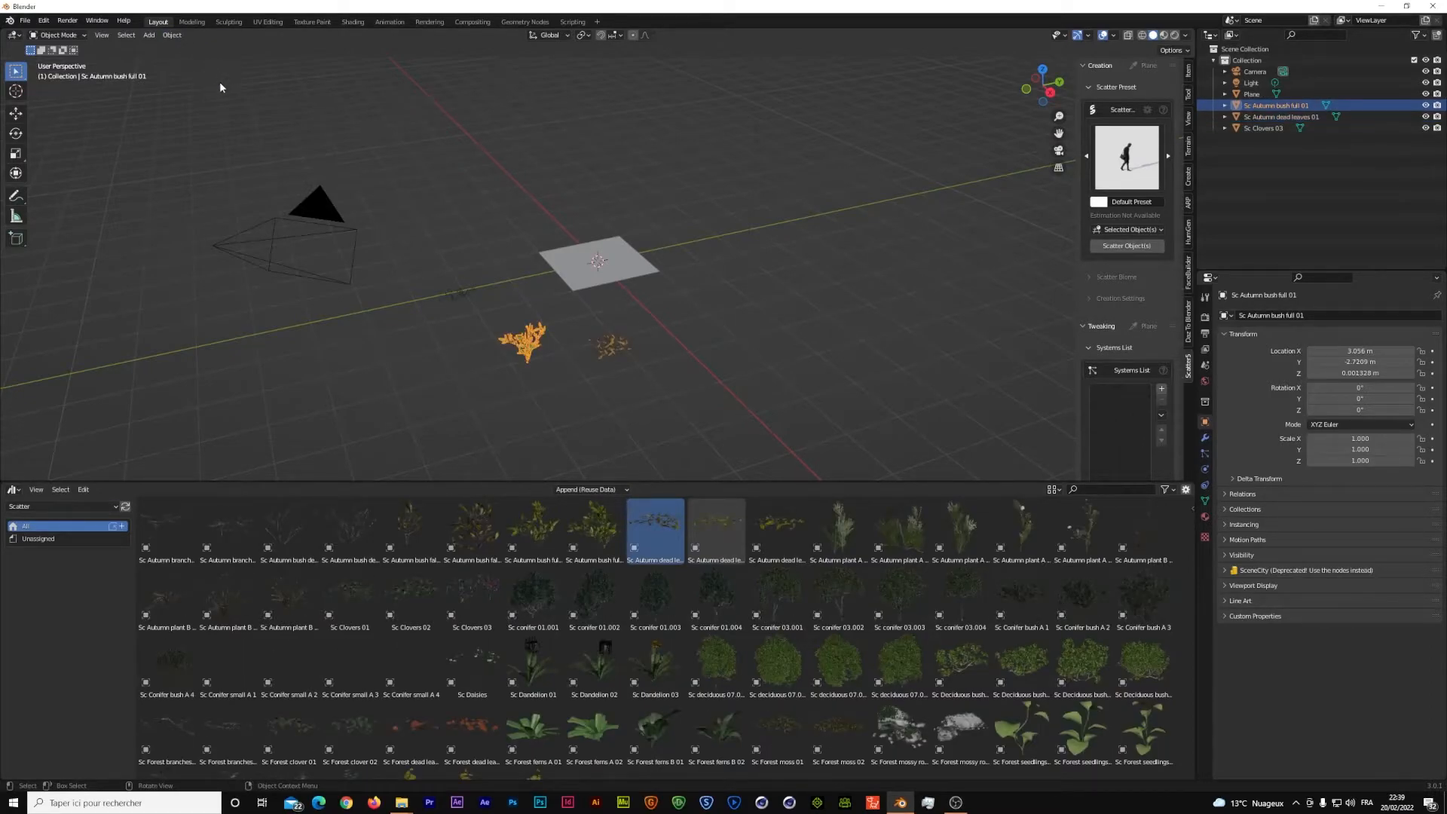
scroll(953, 216, up, 2)
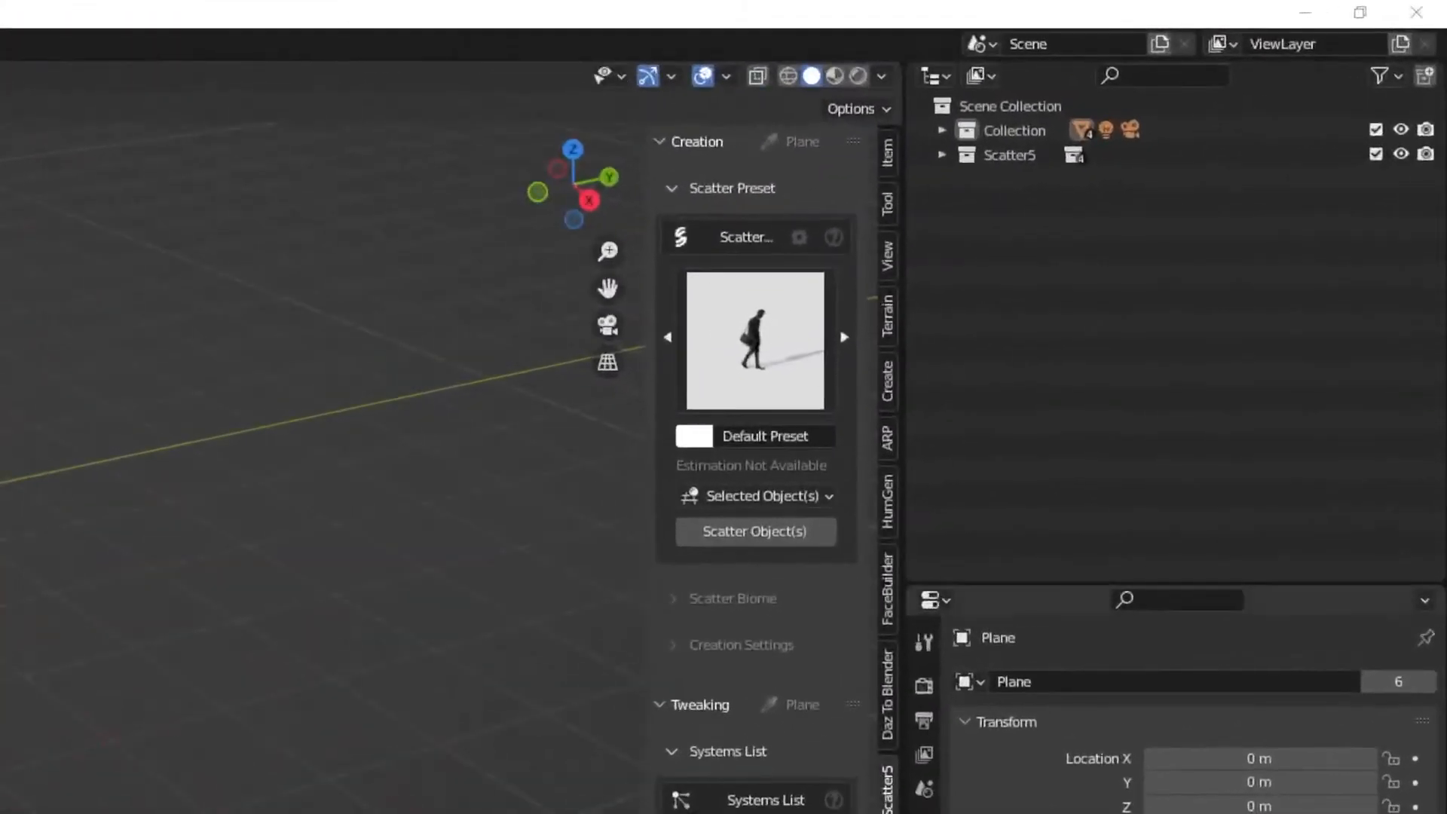
- Scatter the Sc Autumn bush full 01 object over the plane using the 05 Random preset
click(756, 350)
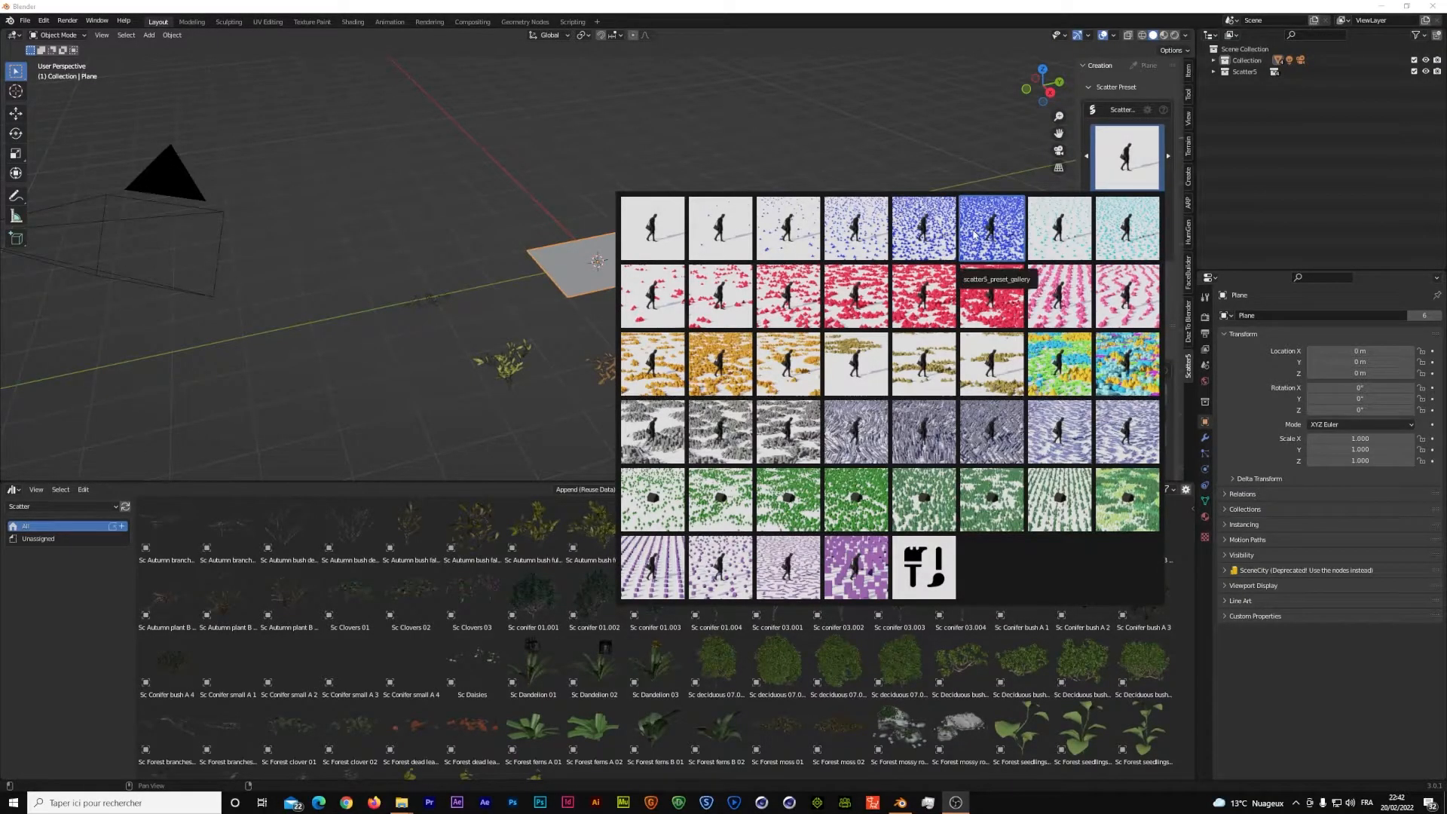
click(974, 234)
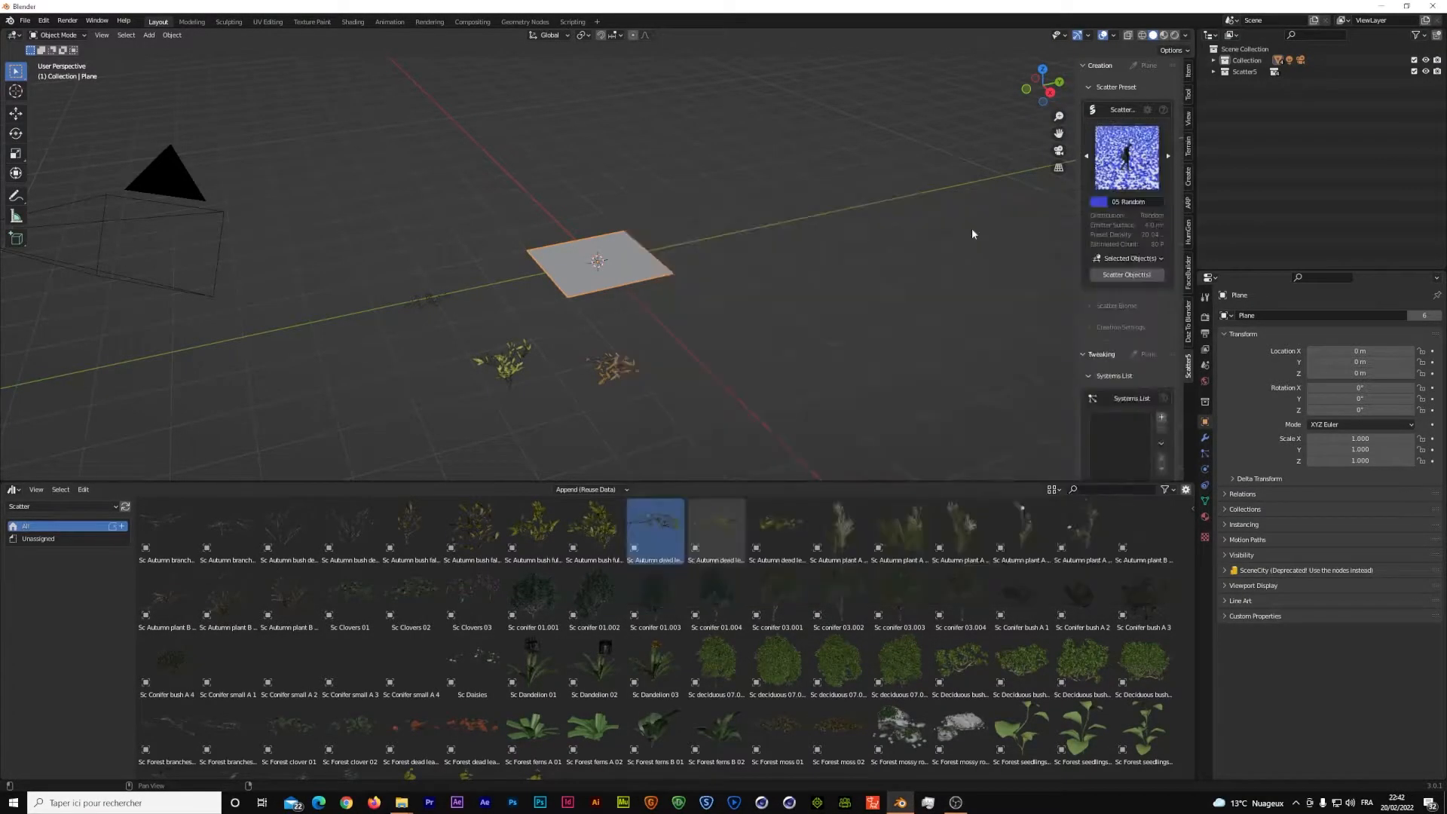
shift+click(513, 372)
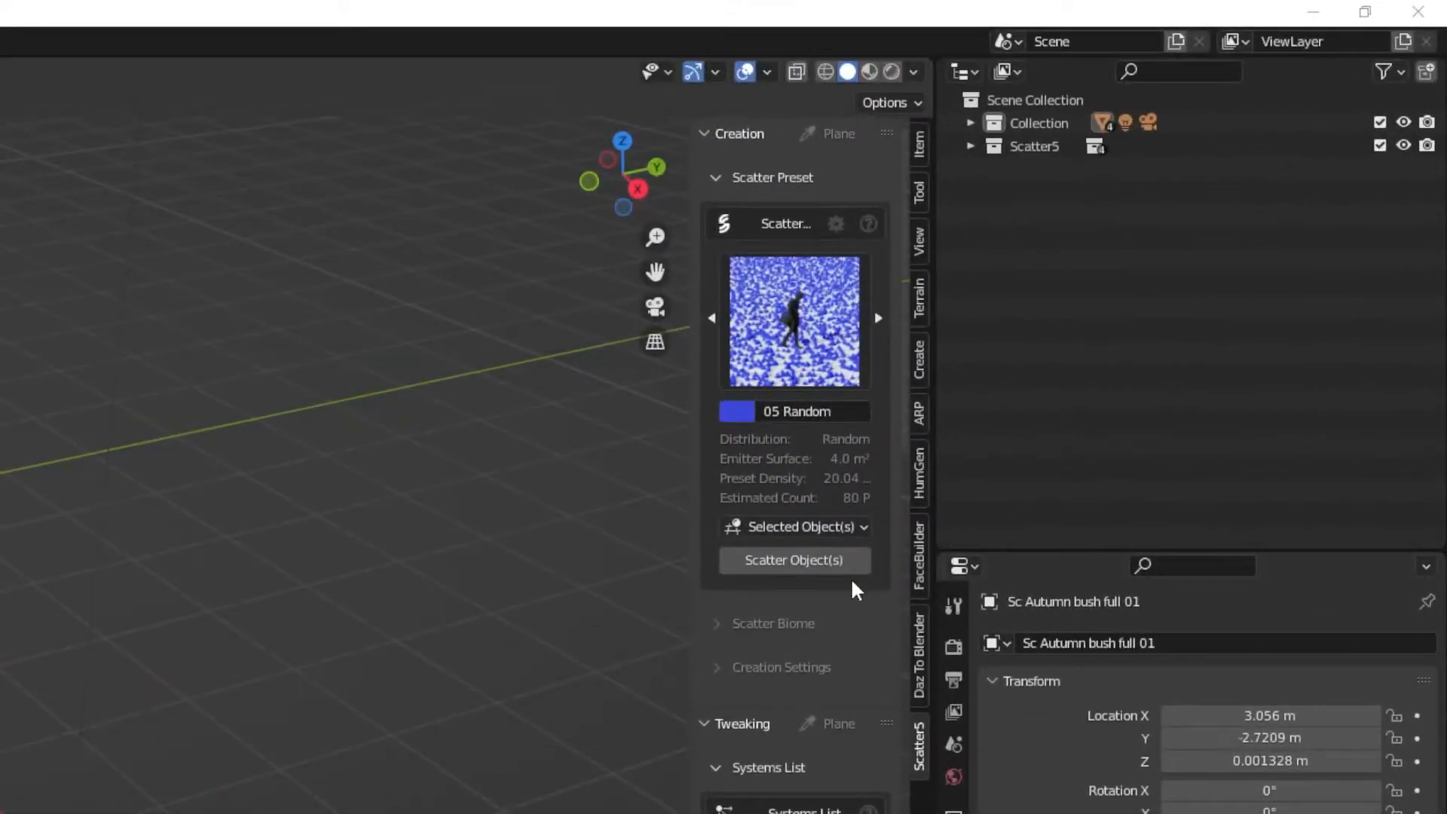
click(1143, 276)
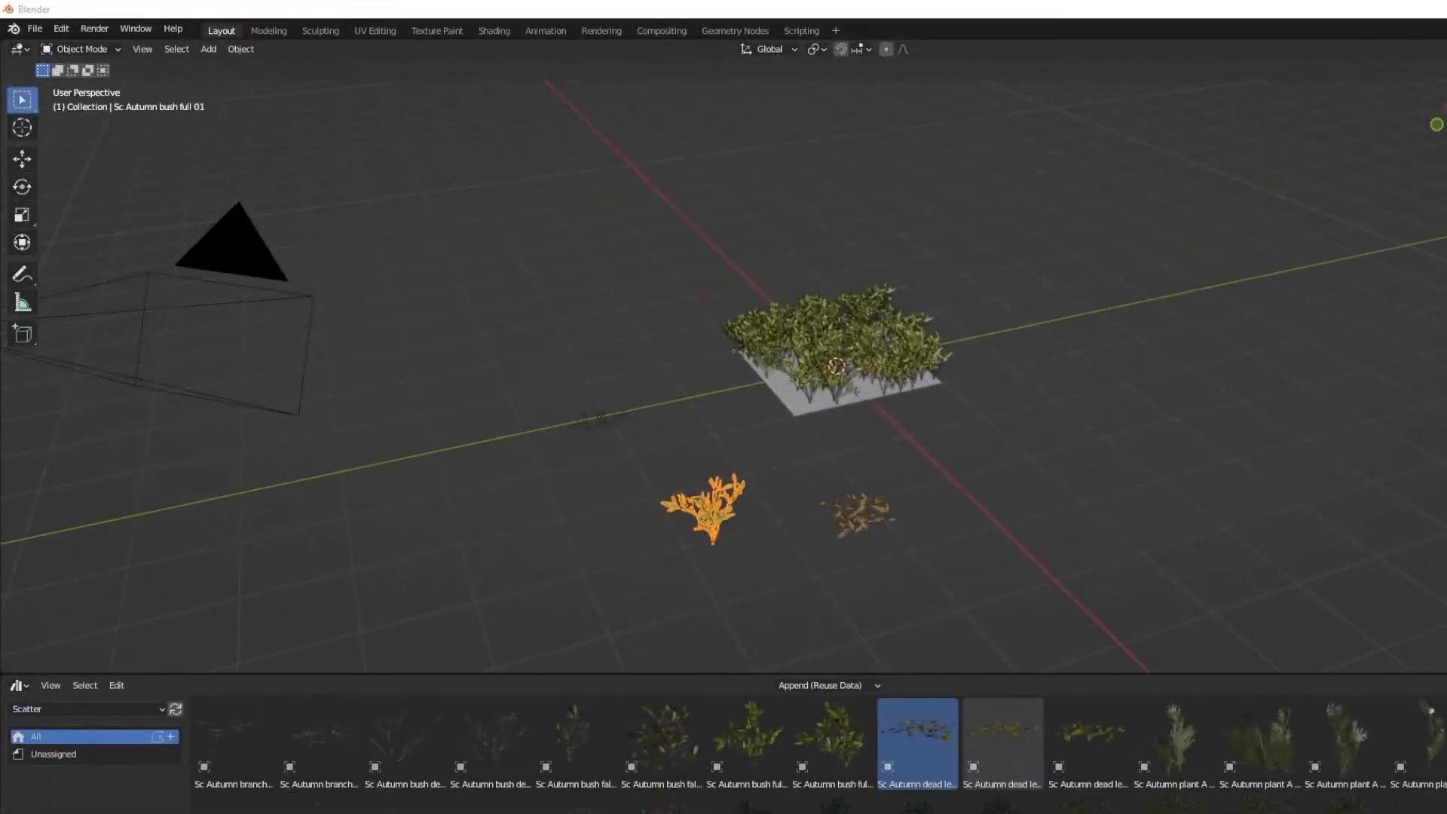
- Select the plane and remove its 05 Random scatter system from the Systems List
click(859, 343)
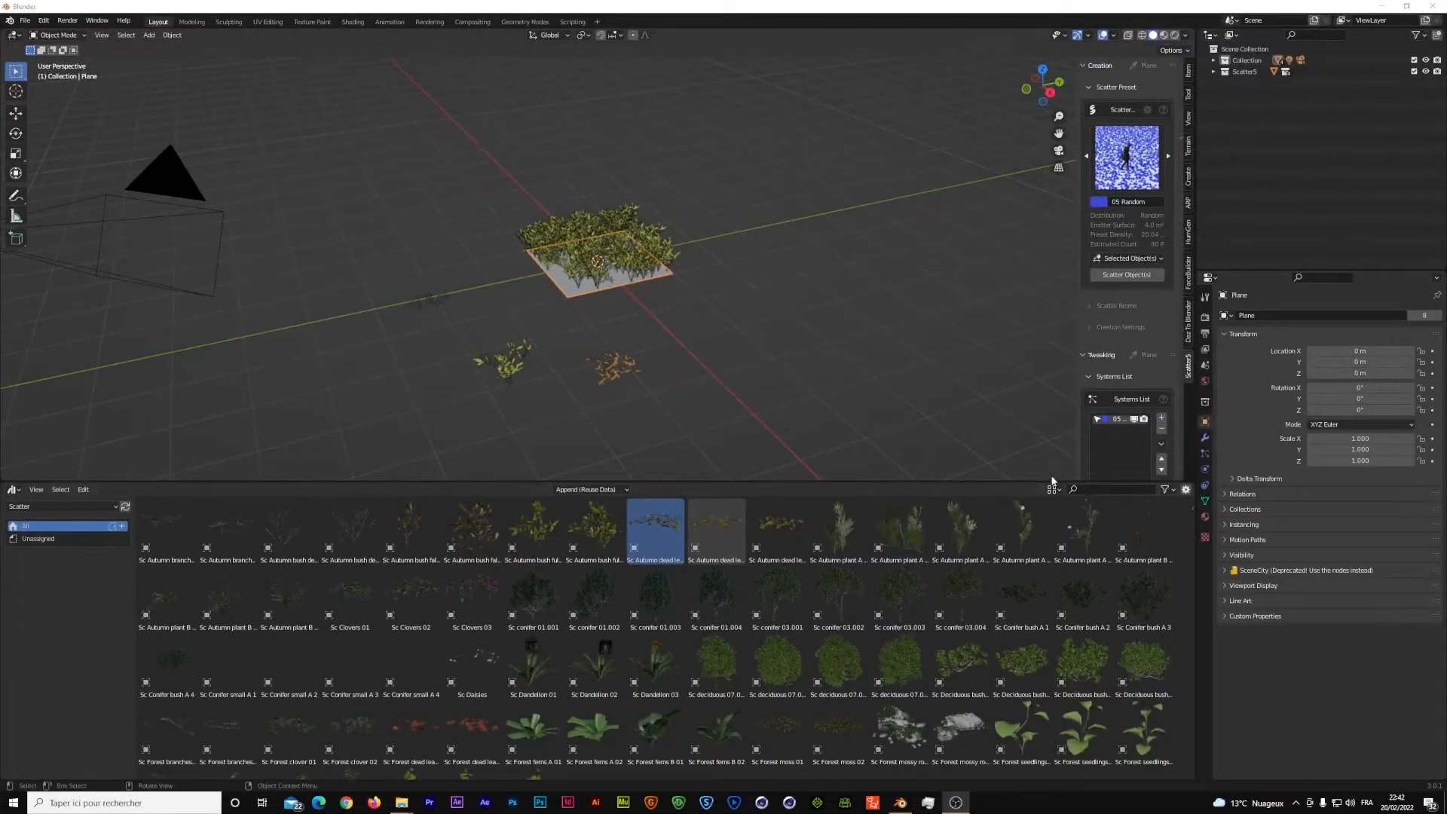
drag(1056, 482, 1066, 630)
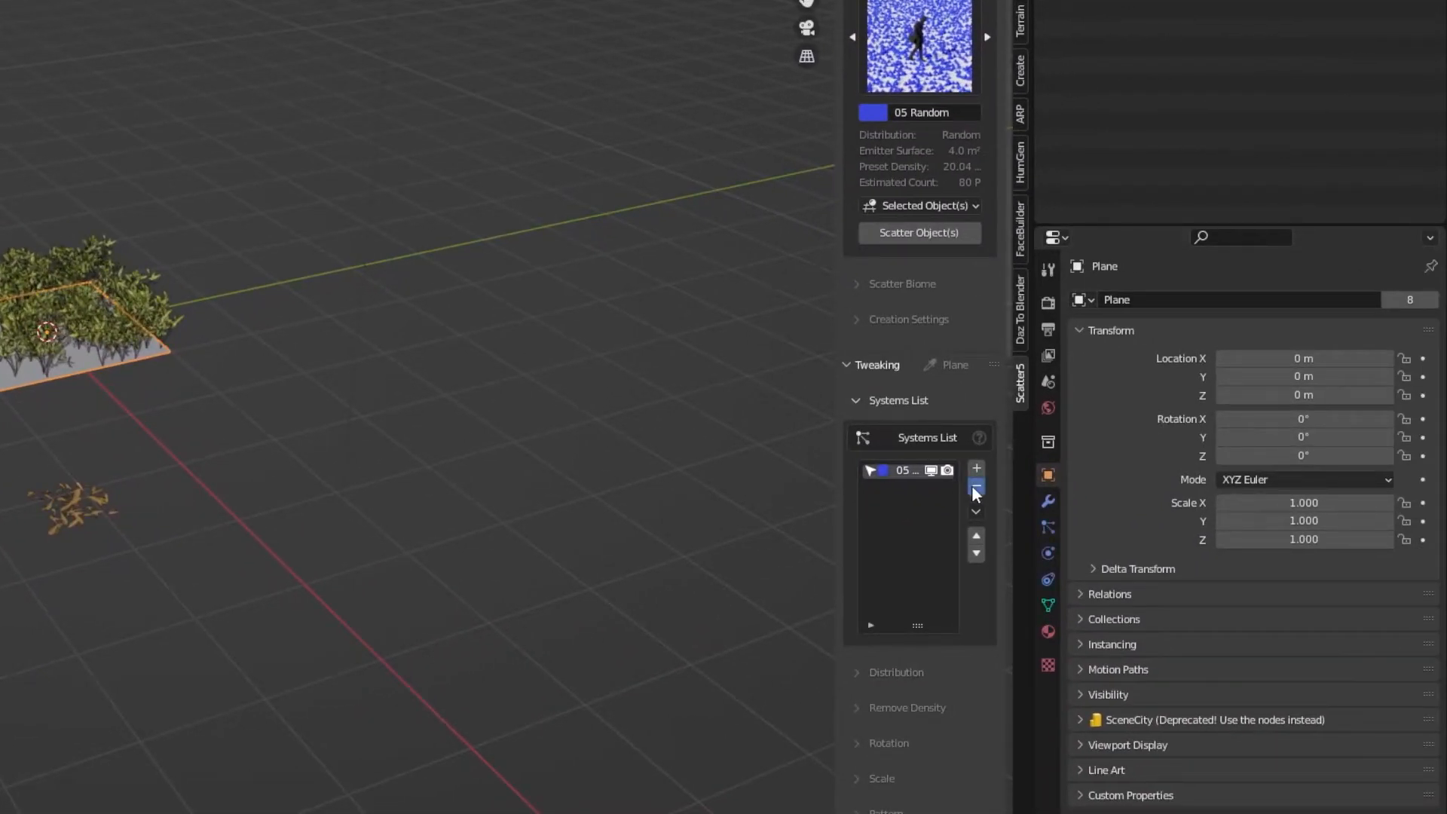
click(975, 489)
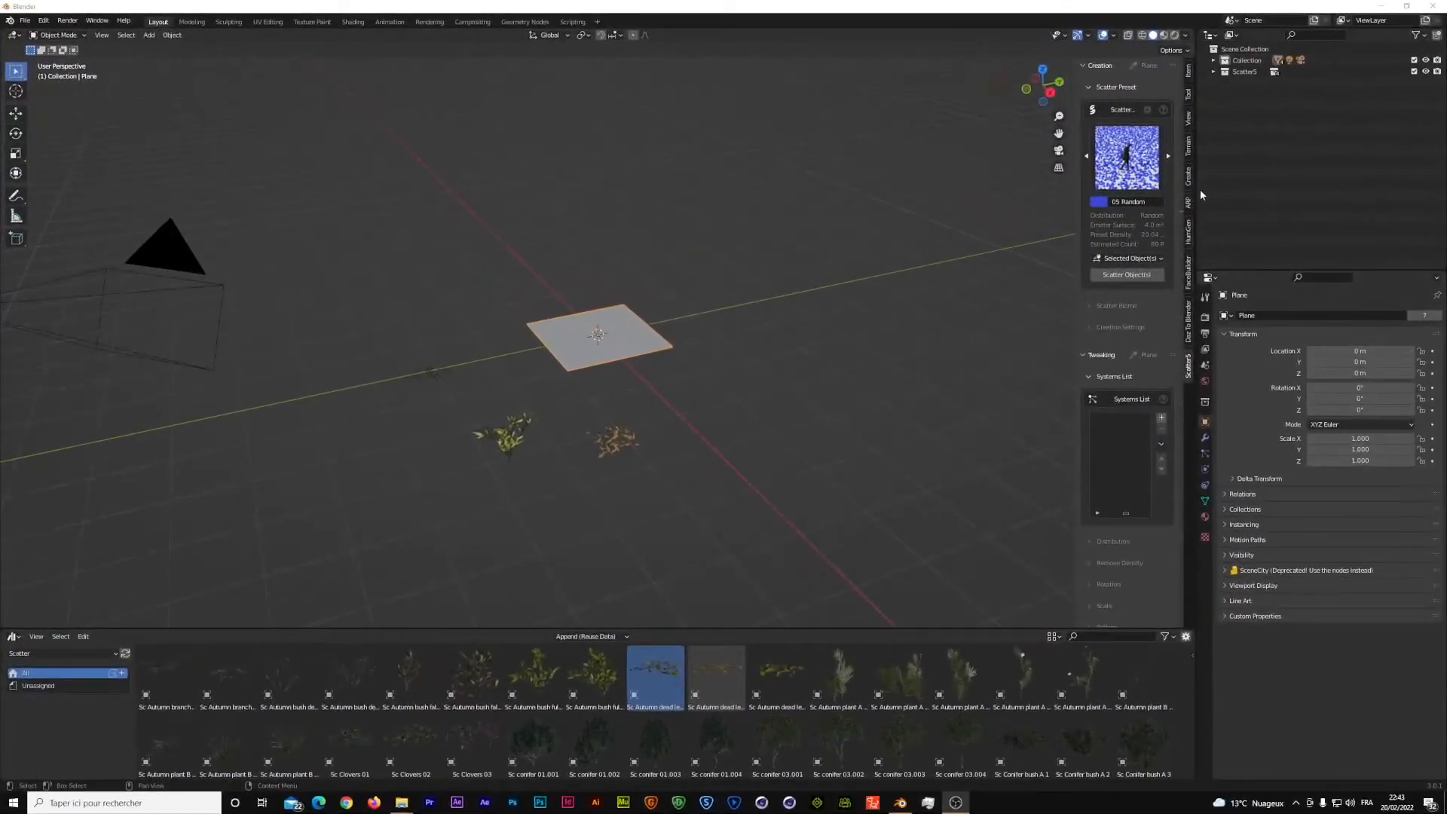
- Choose the 06 Poisson preset and scatter the dead leaves, bush and clovers assets together over the plane
click(1126, 156)
click(1046, 244)
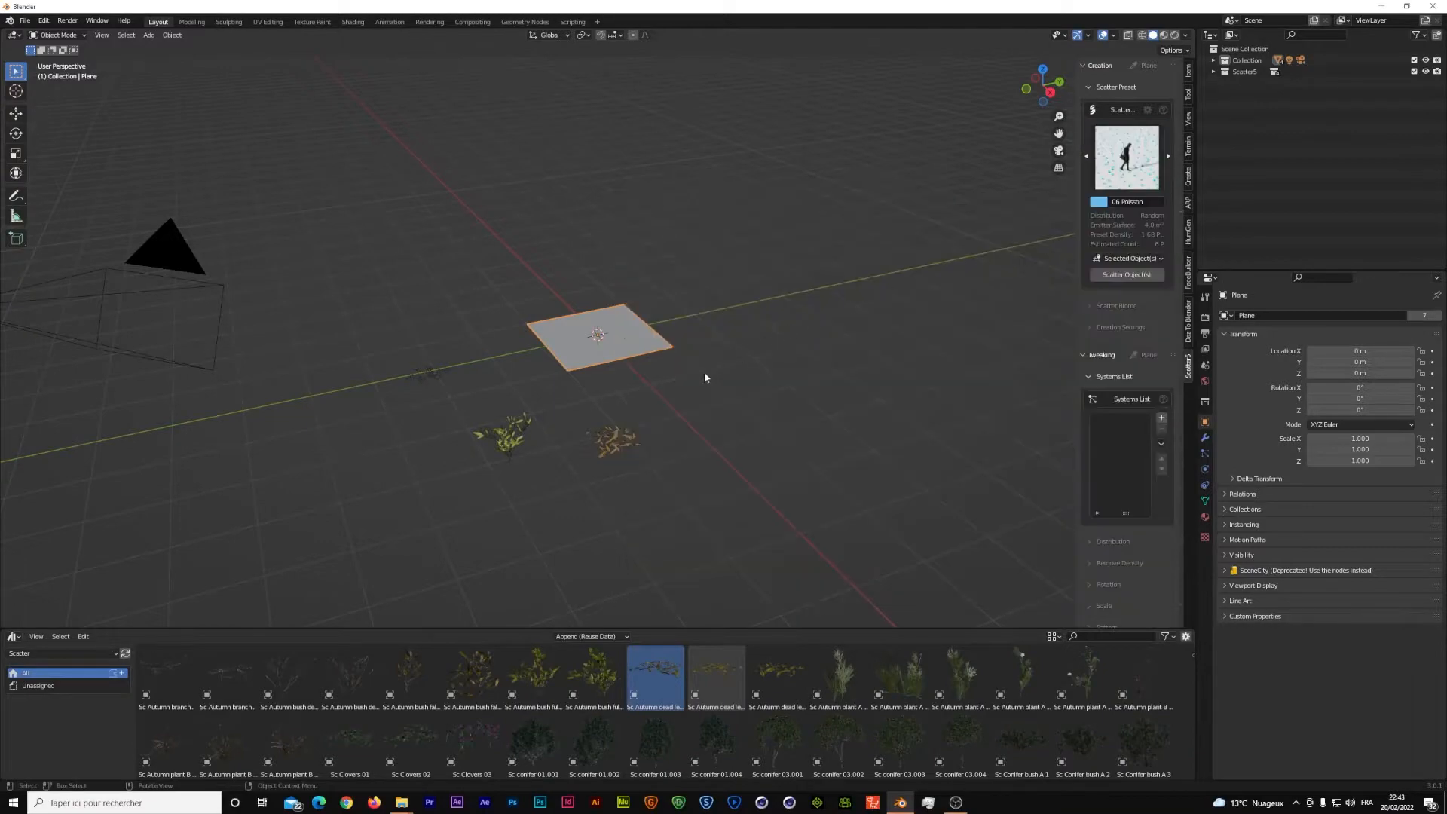
click(621, 444)
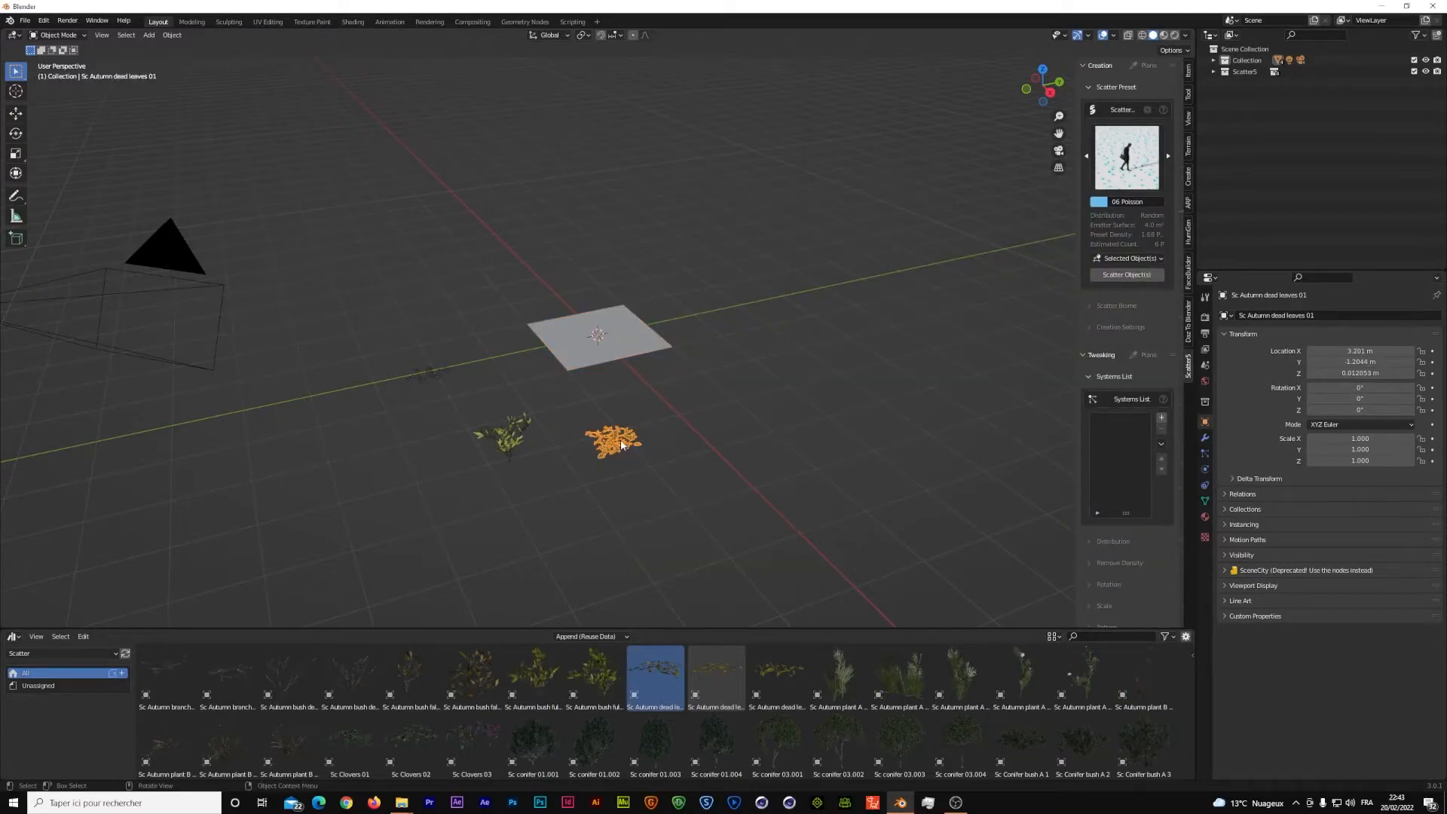
shift+click(503, 435)
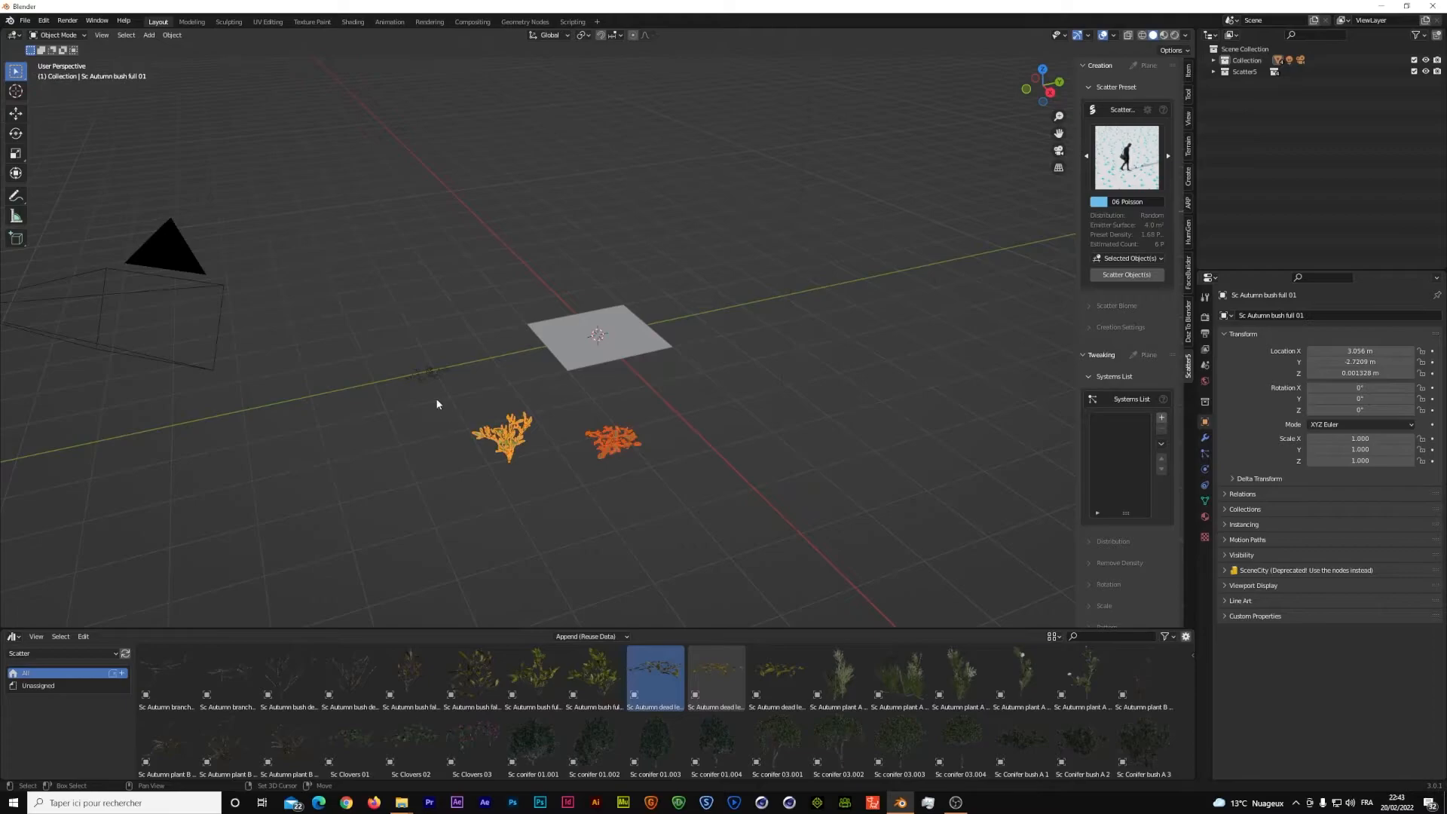
shift+click(425, 378)
click(1121, 276)
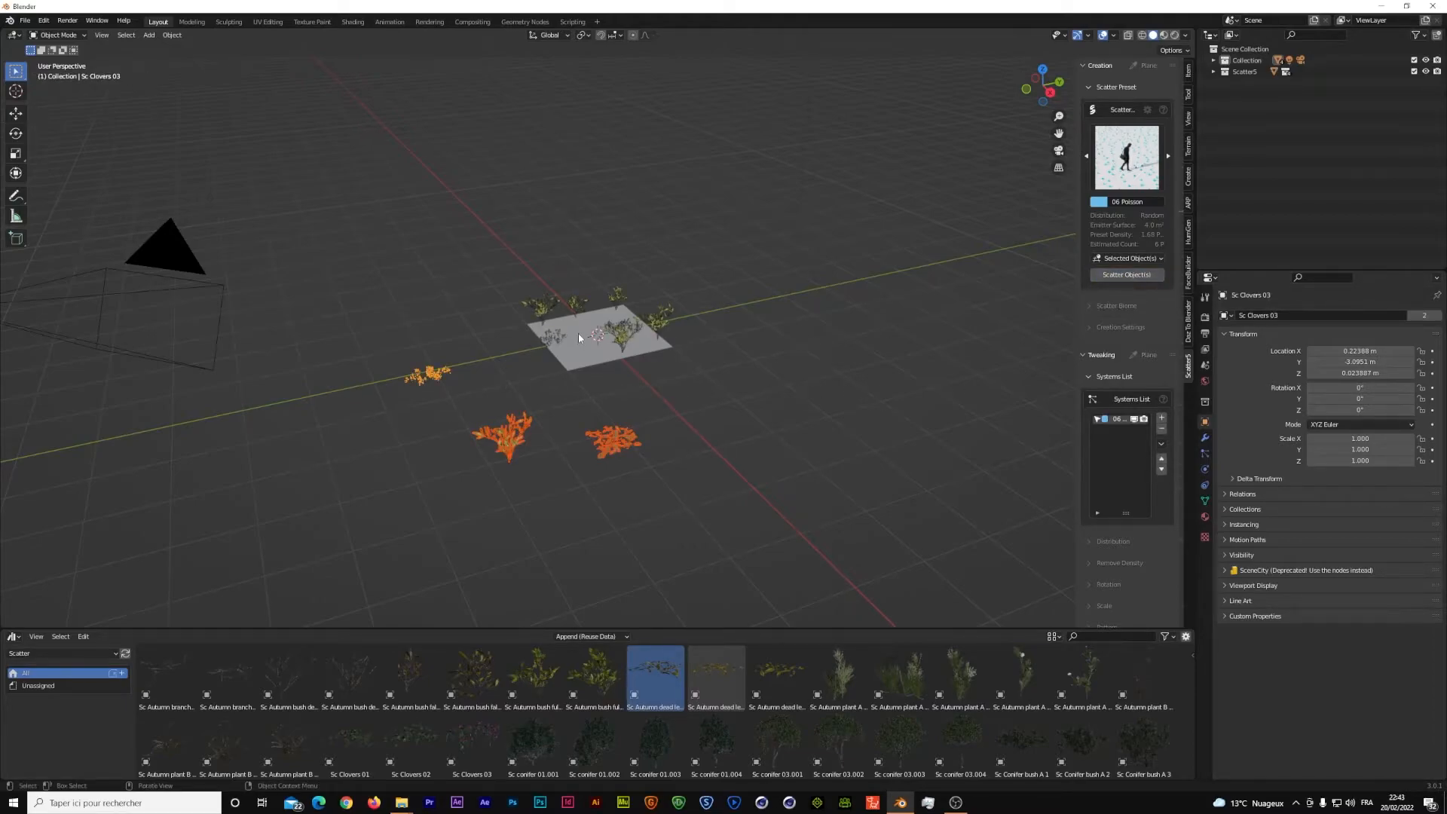
- Select the plane and remove its 06 Poisson scatter system
click(569, 353)
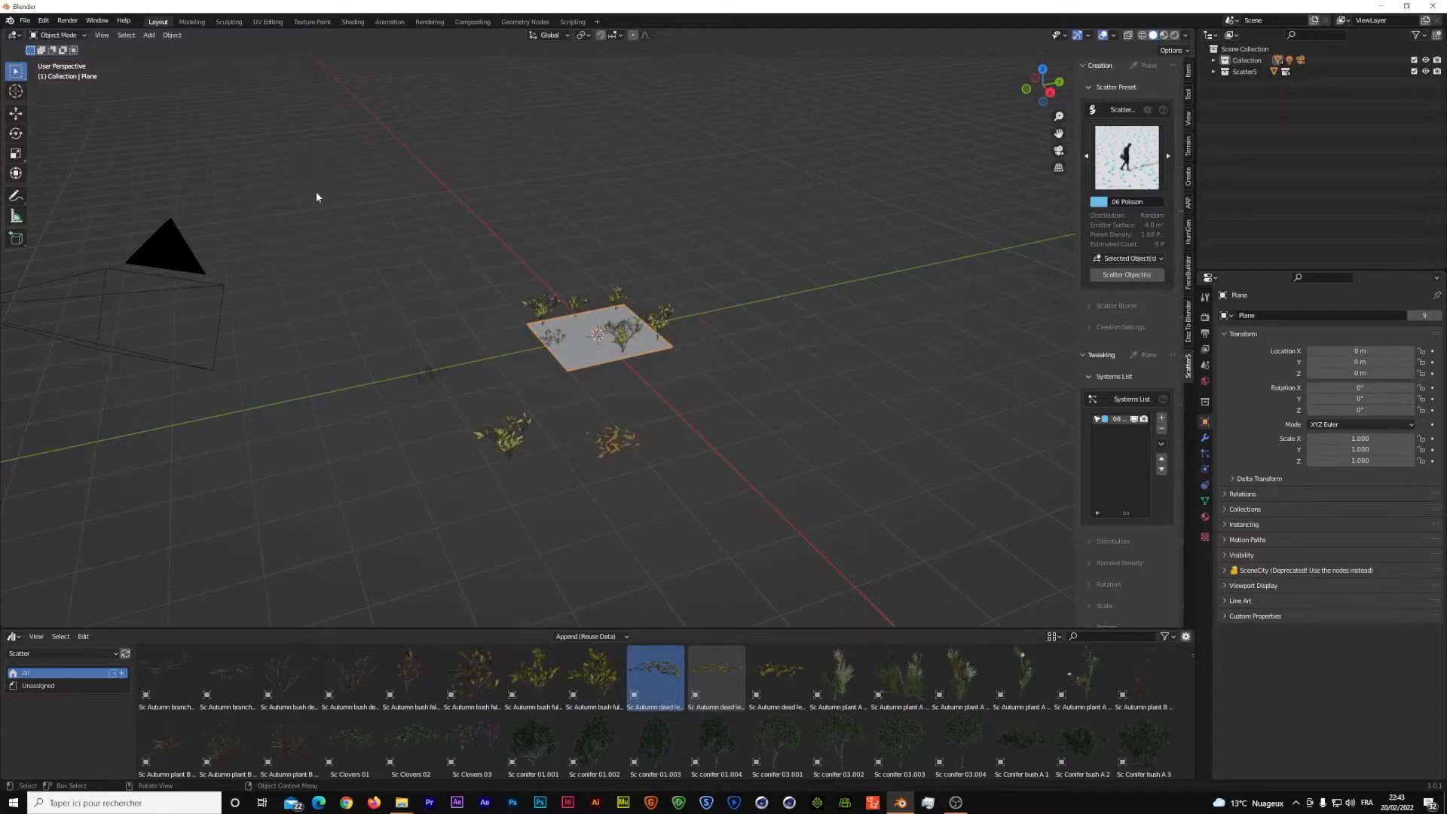
click(1161, 428)
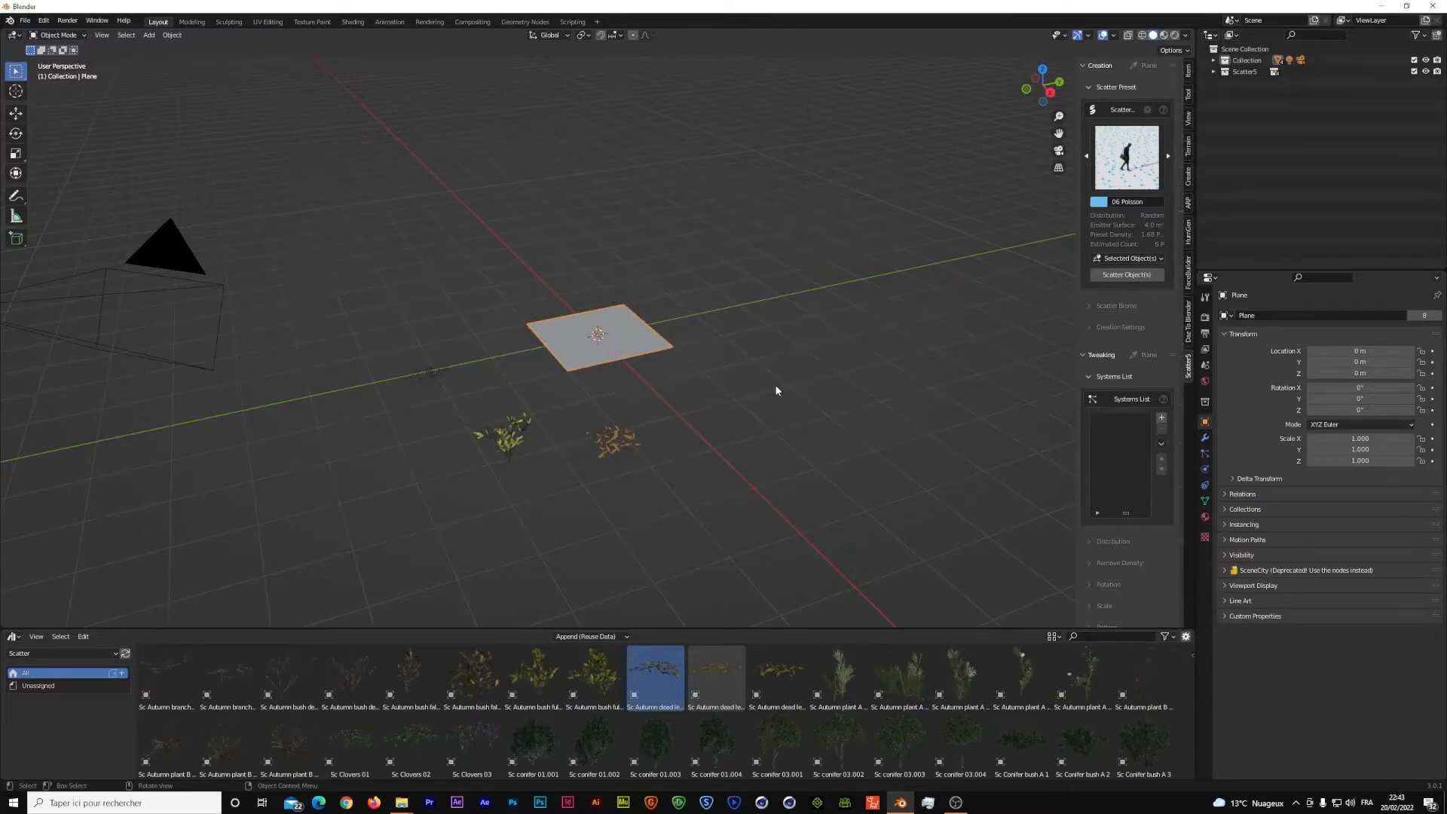
- Scale the plane up to about 5.9 and move the clovers, bush and dead leaves along Y beyond its edge
key(s)
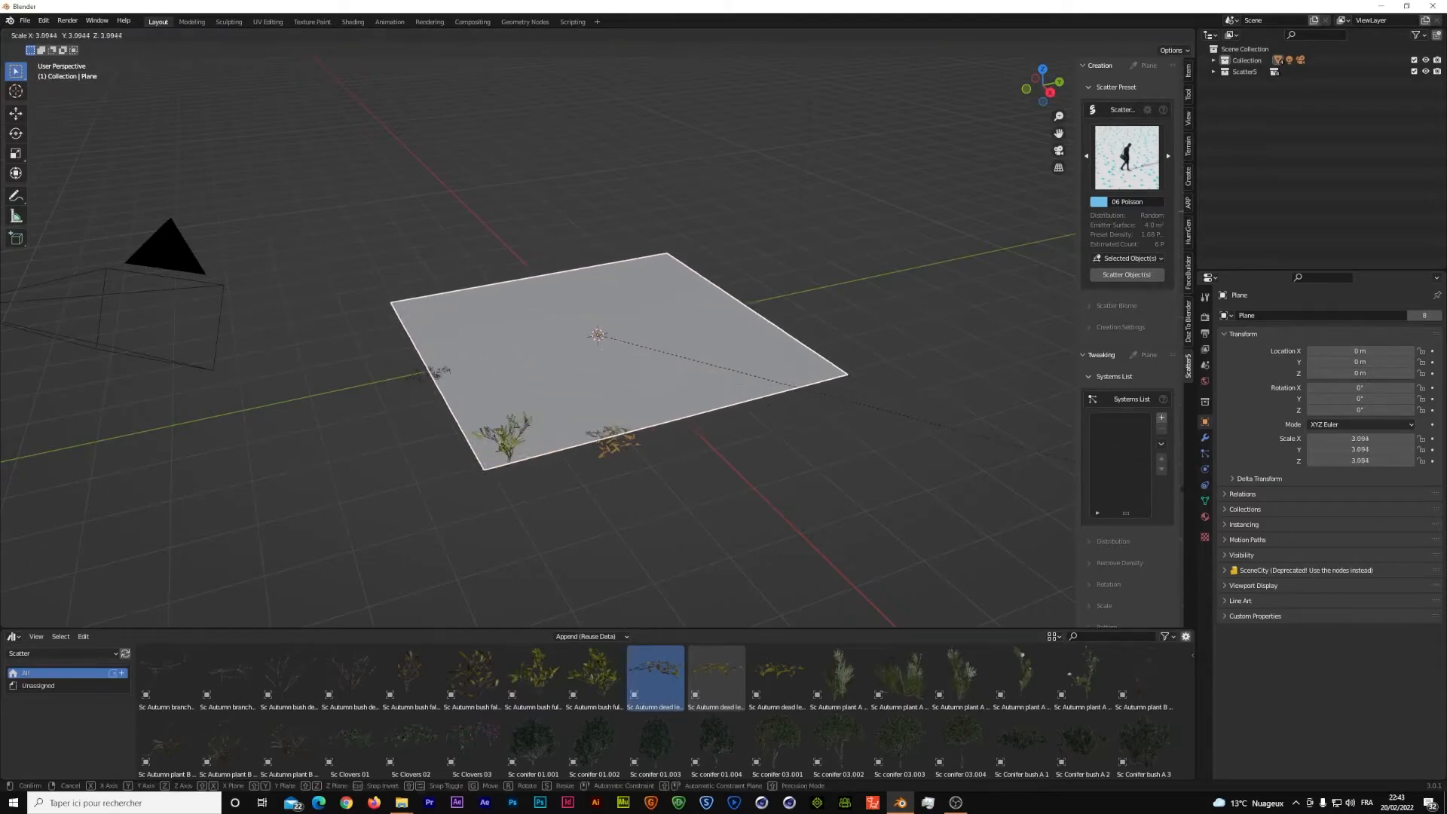
click(457, 624)
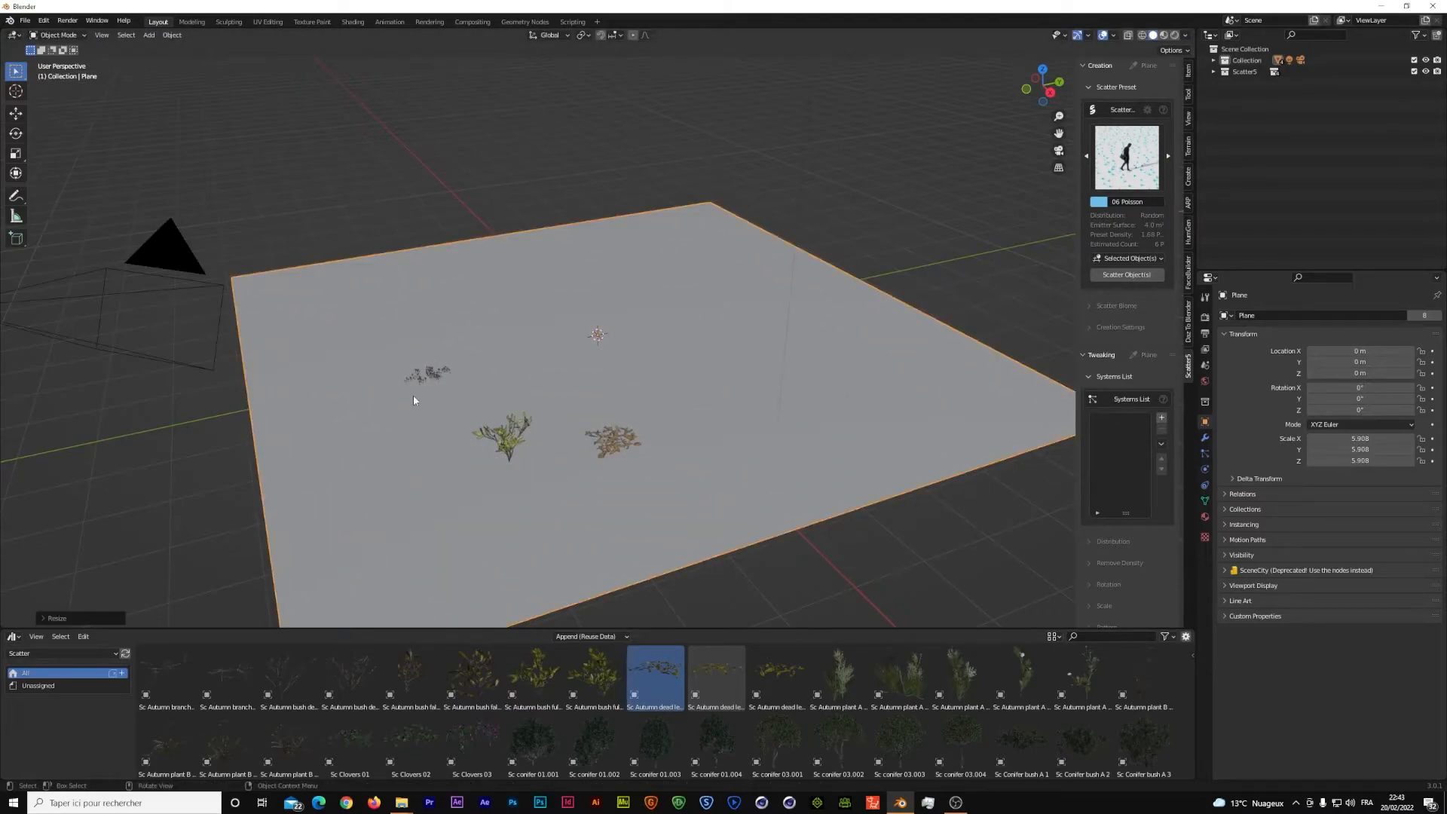
click(427, 377)
shift+click(510, 450)
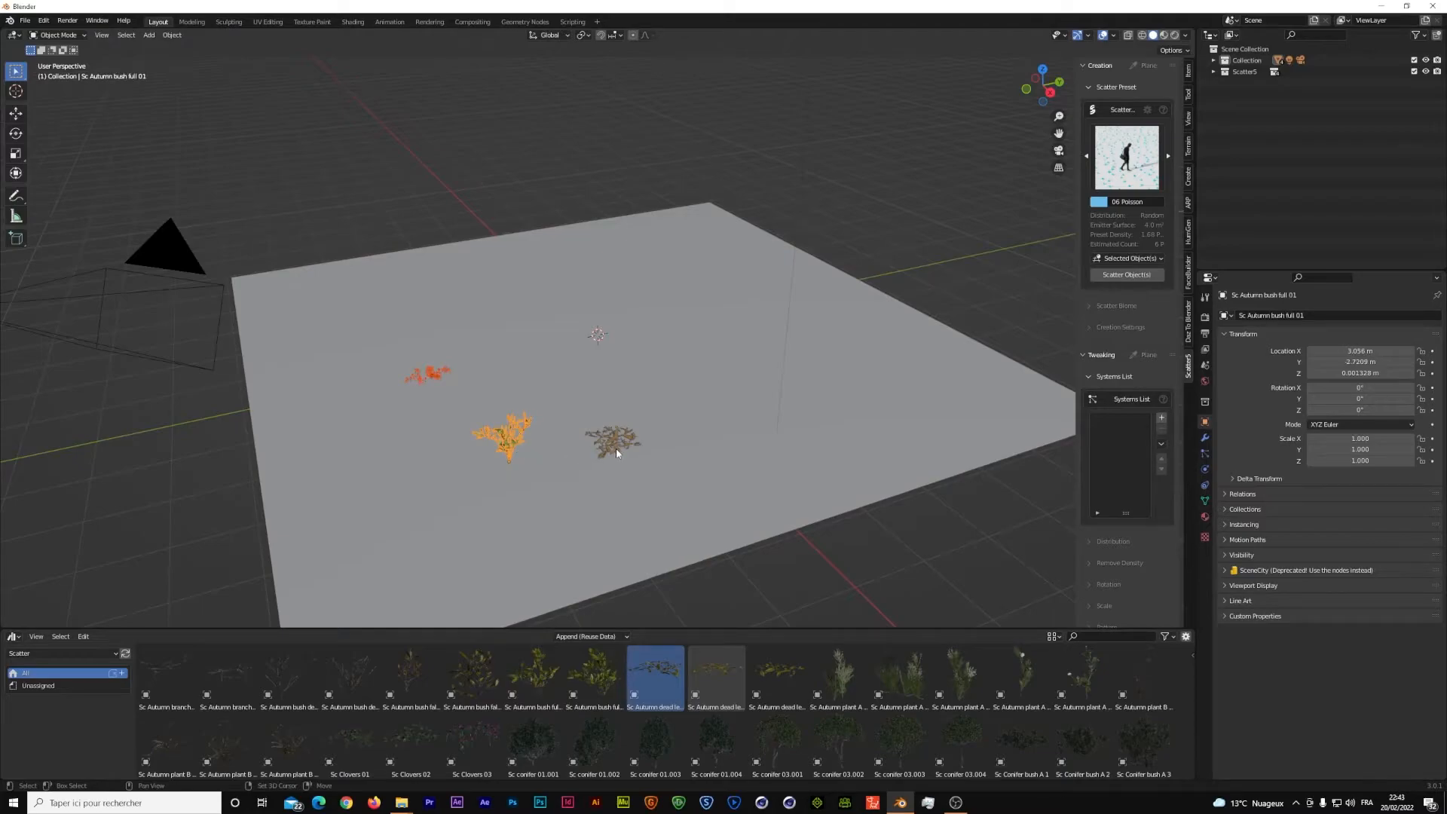
shift+click(617, 448)
click(16, 114)
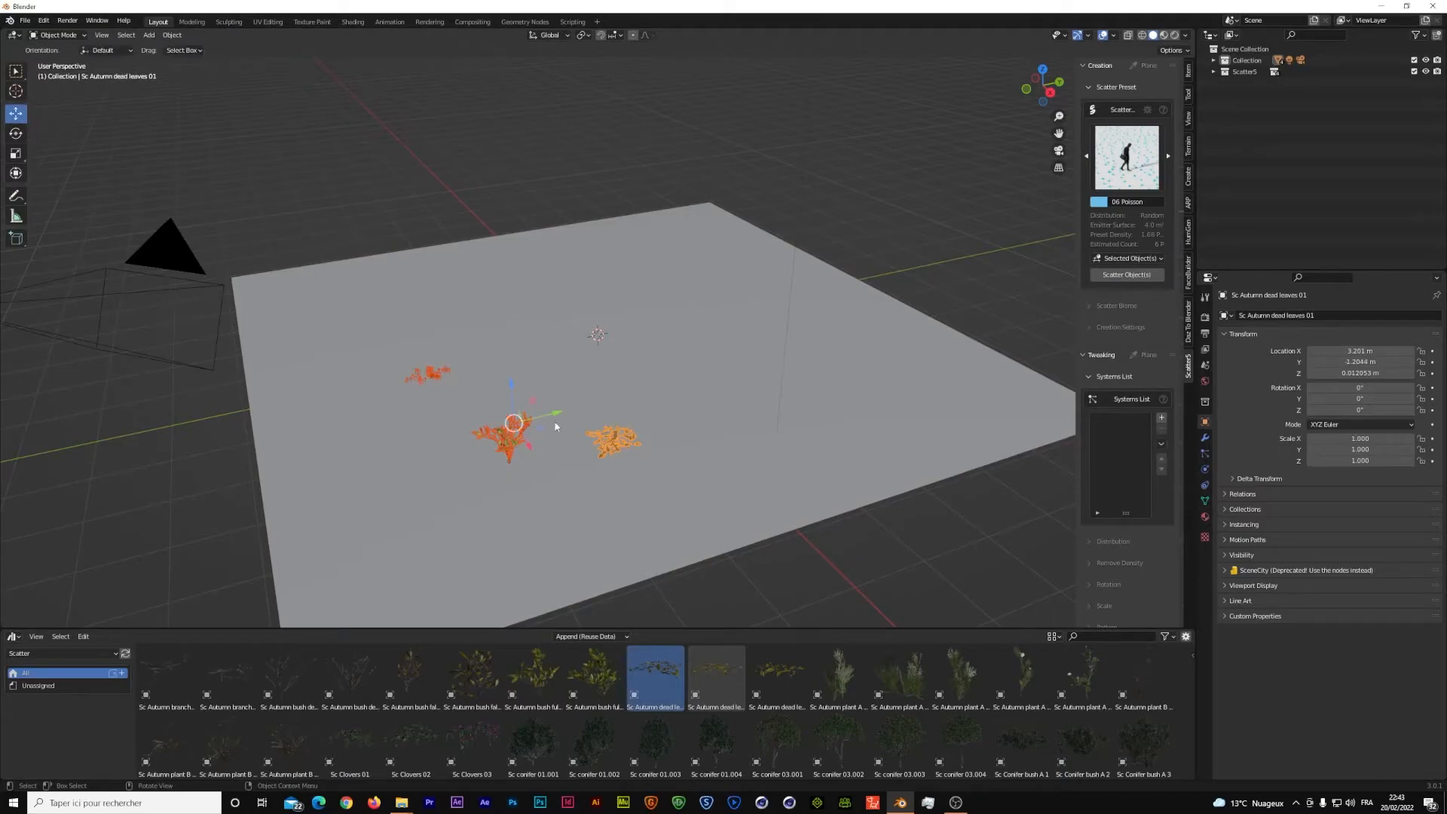
drag(555, 415, 155, 551)
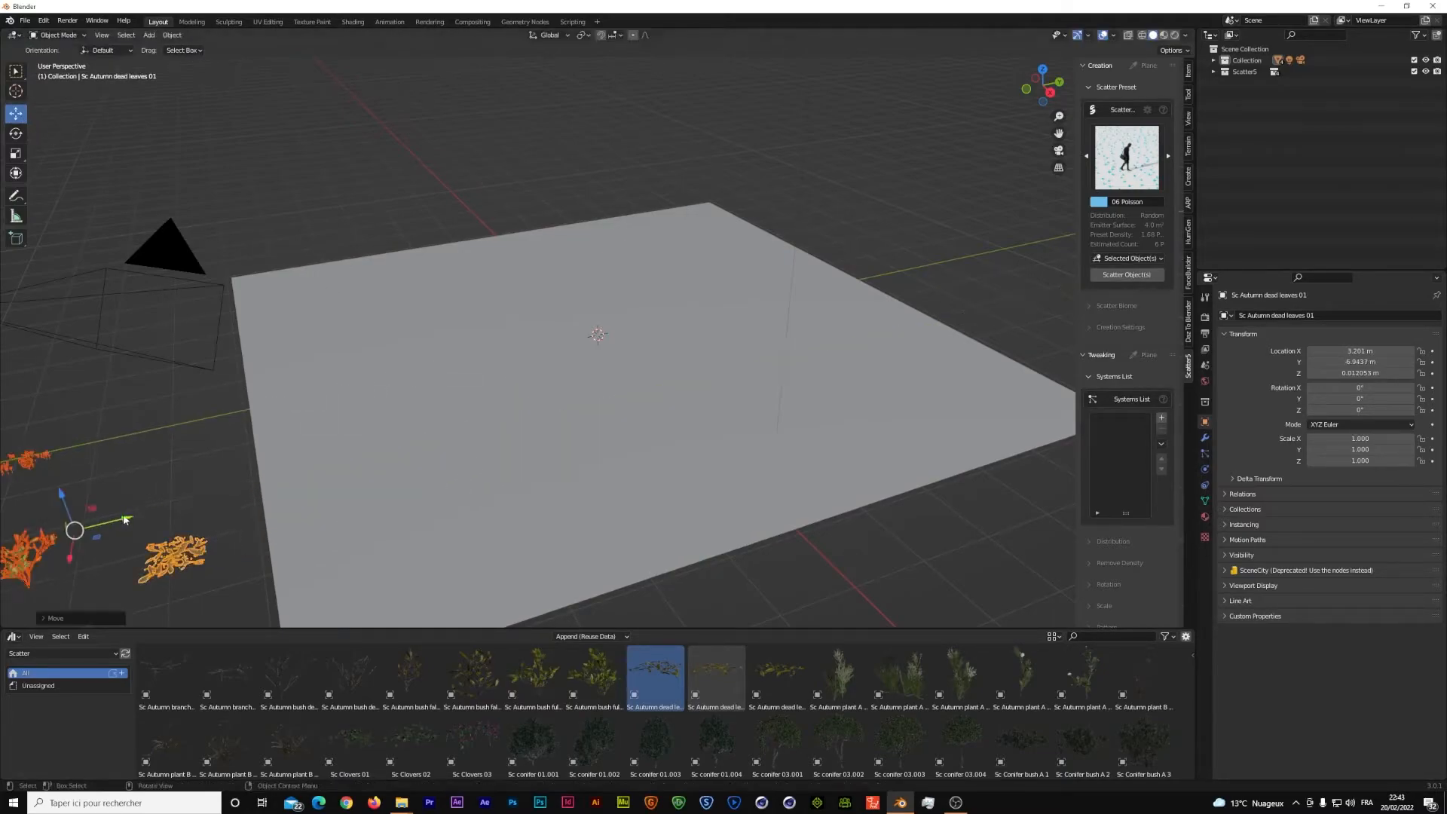
- Choose the orange 16.2 Multi preset and scatter the three selected assets over the enlarged plane
click(1143, 171)
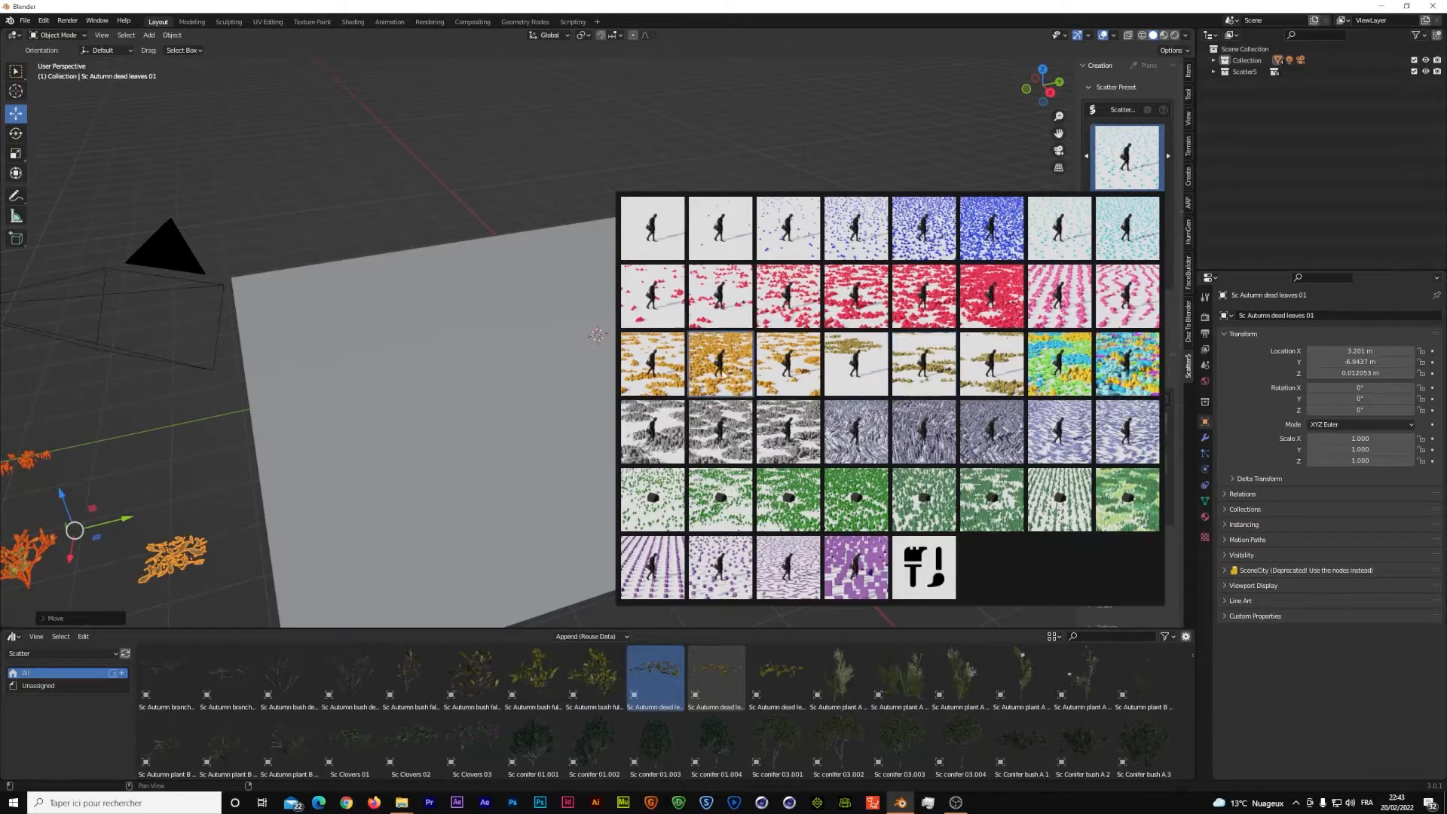
click(748, 384)
click(1126, 276)
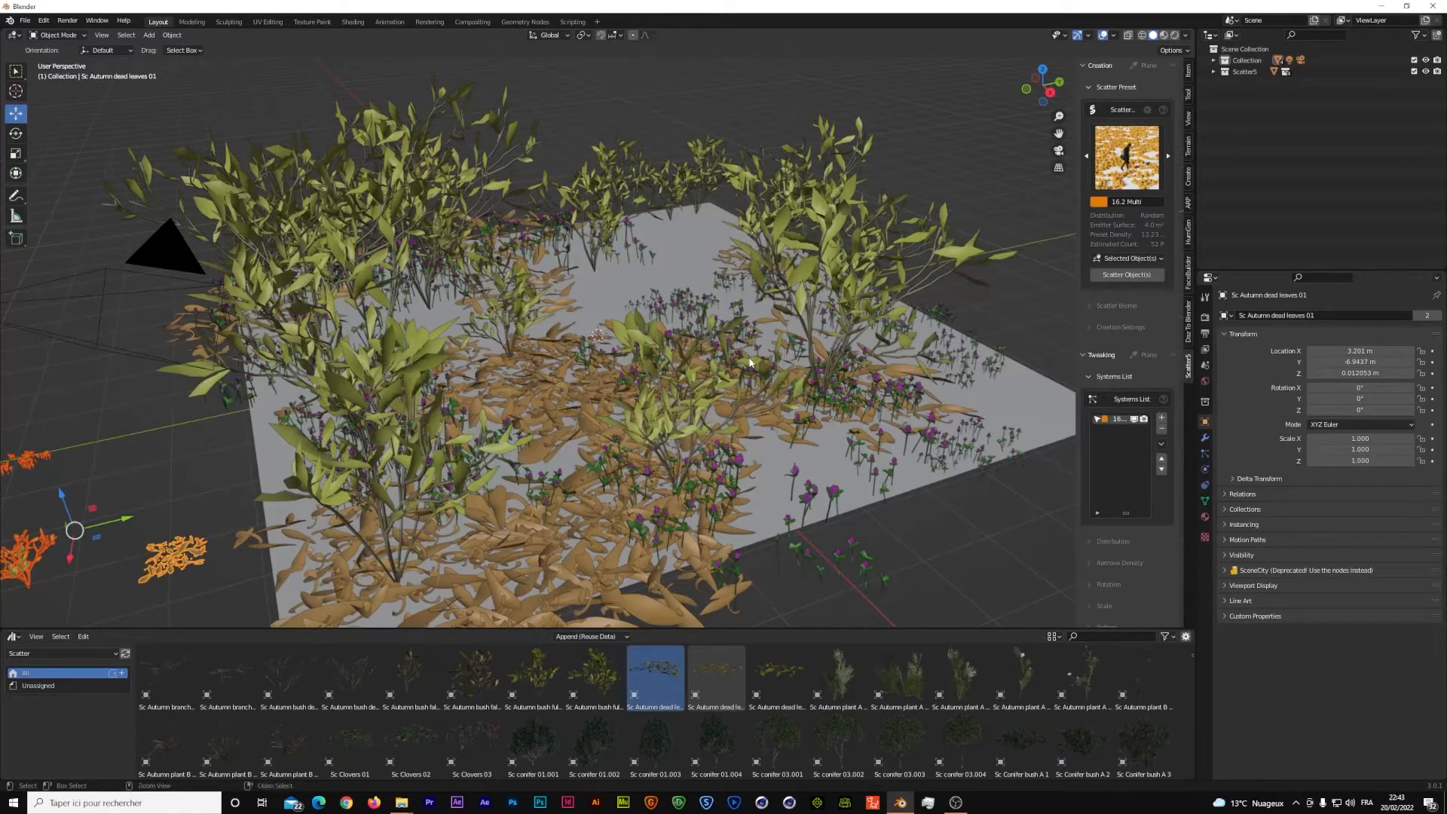
- Undo the multi-asset scatter, the asset move and selections, and the enlargement of the plane
key(ctrl+z)
key(ctrl+z)
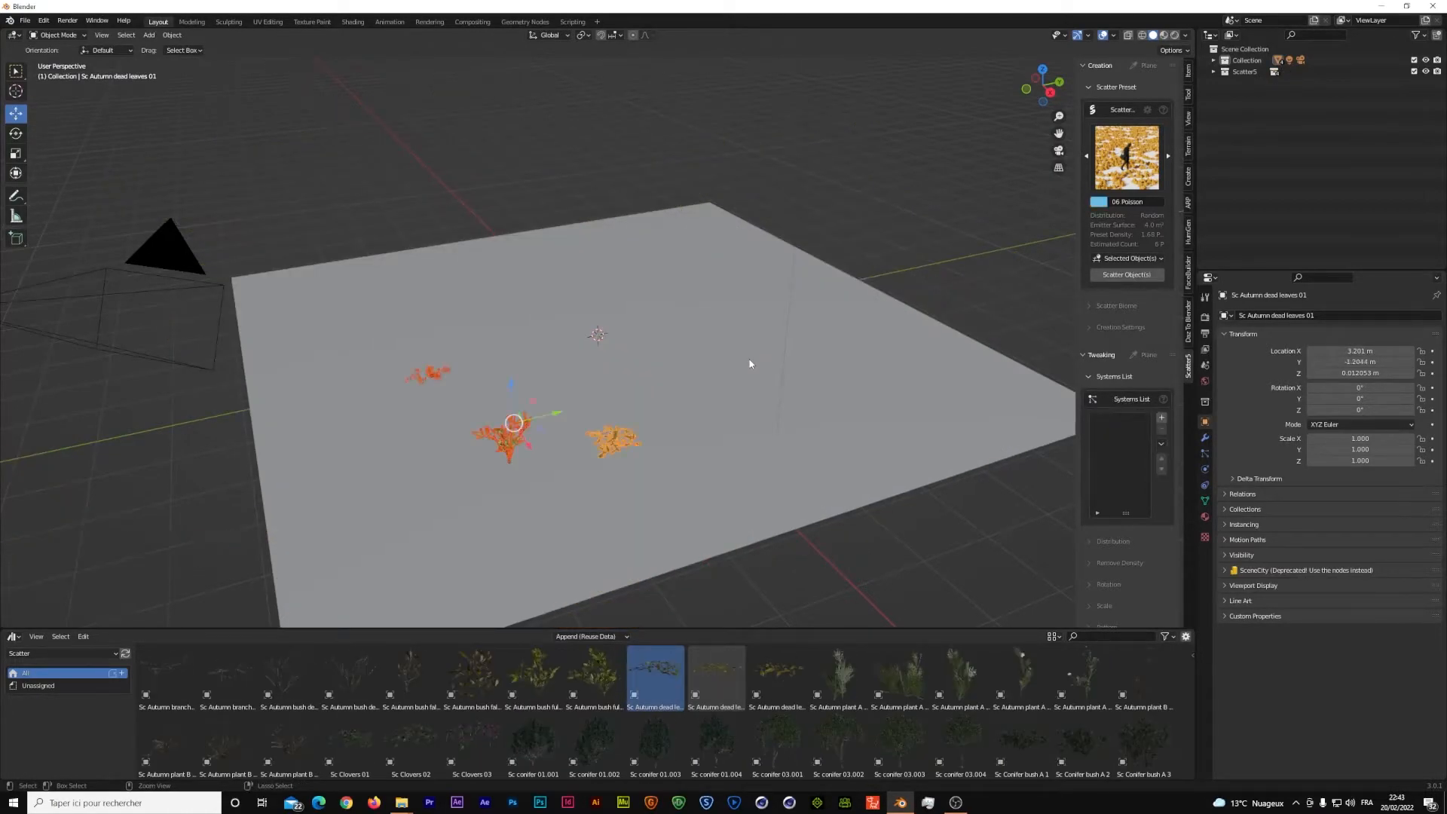
key(ctrl+z)
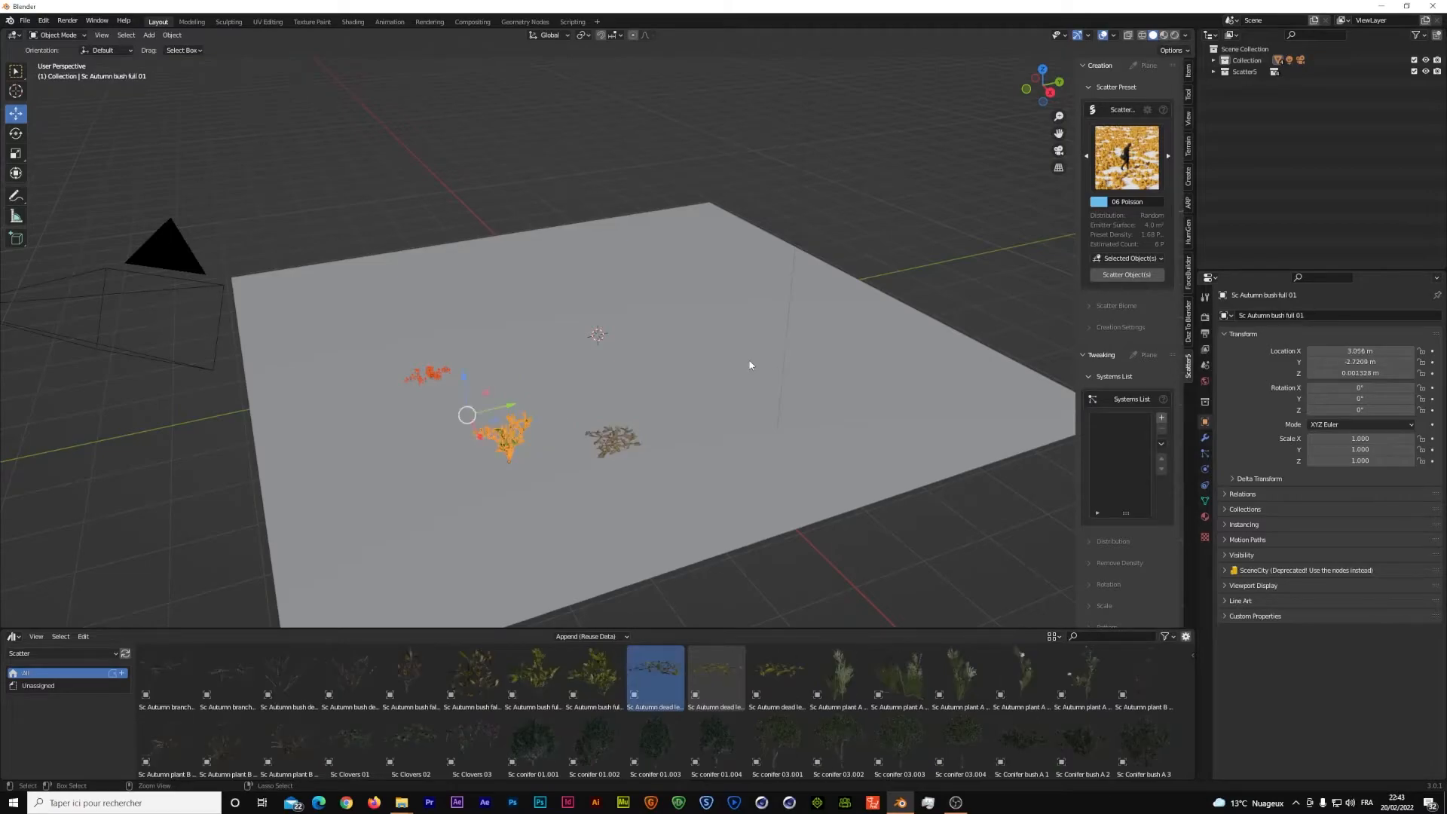
key(ctrl+z)
key(ctrl+z)
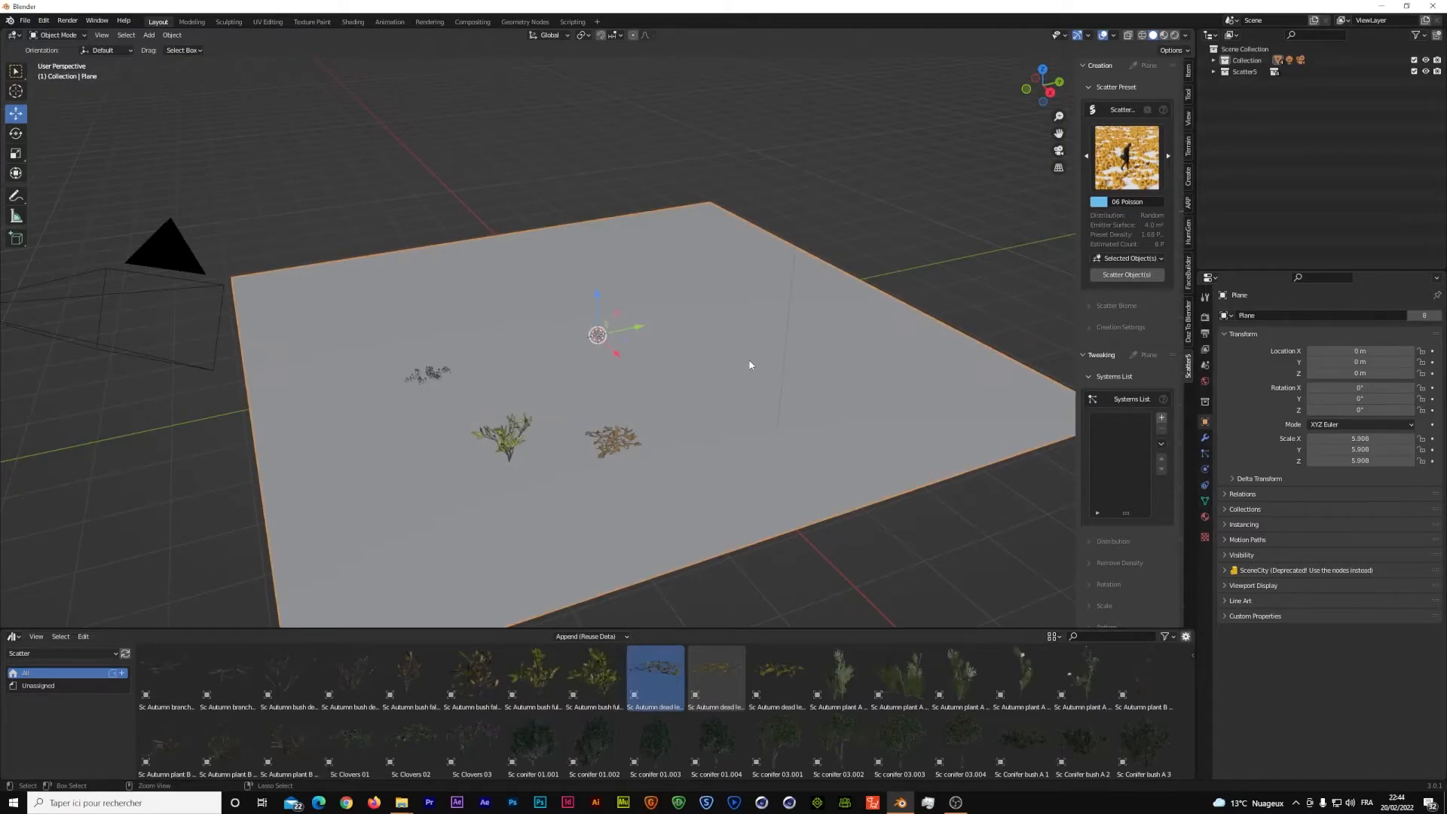
key(ctrl+z)
- Scatter only the Sc Autumn bush full 01 object over the plane with the 06 Poisson preset
click(600, 339)
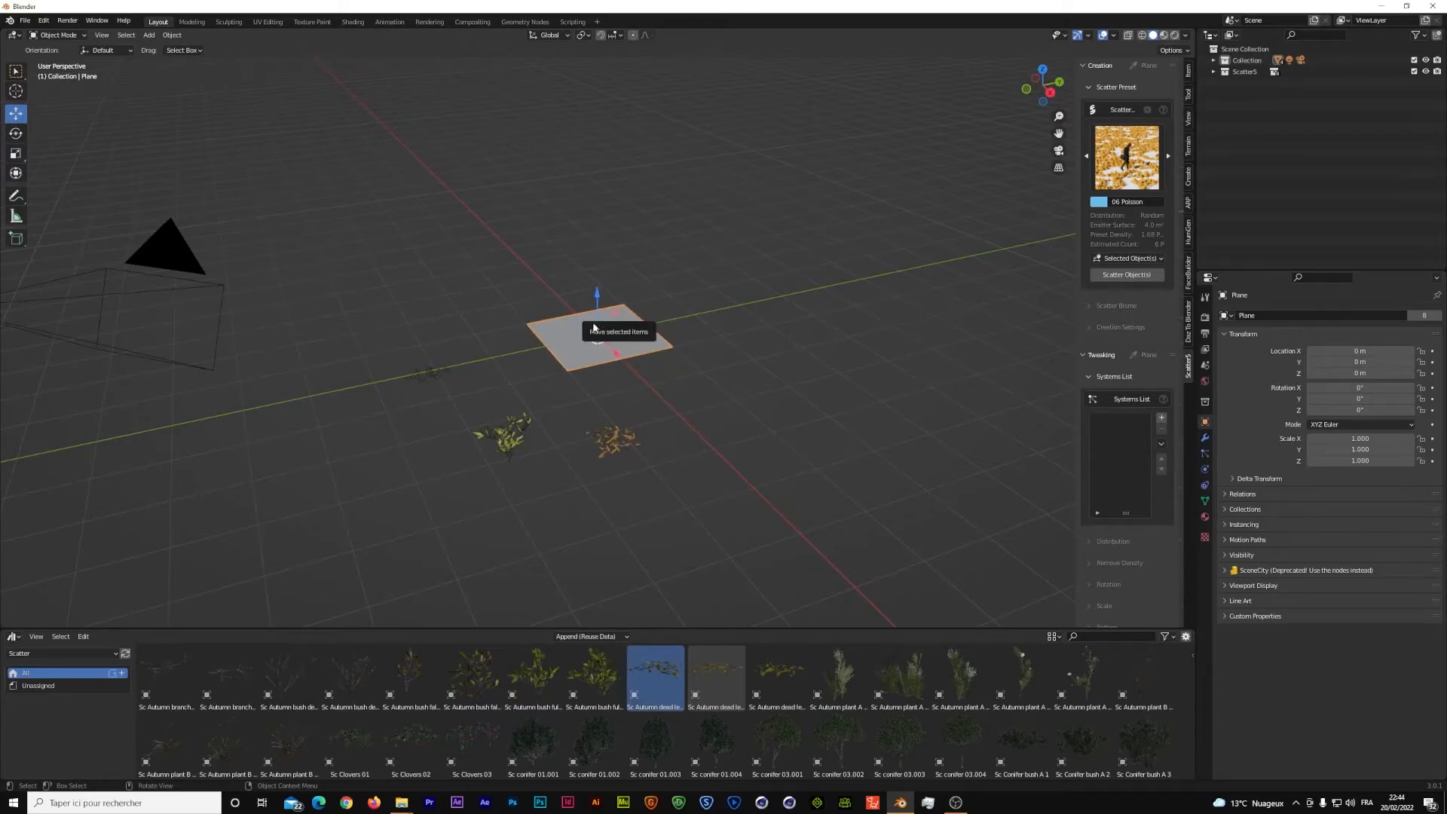
click(510, 443)
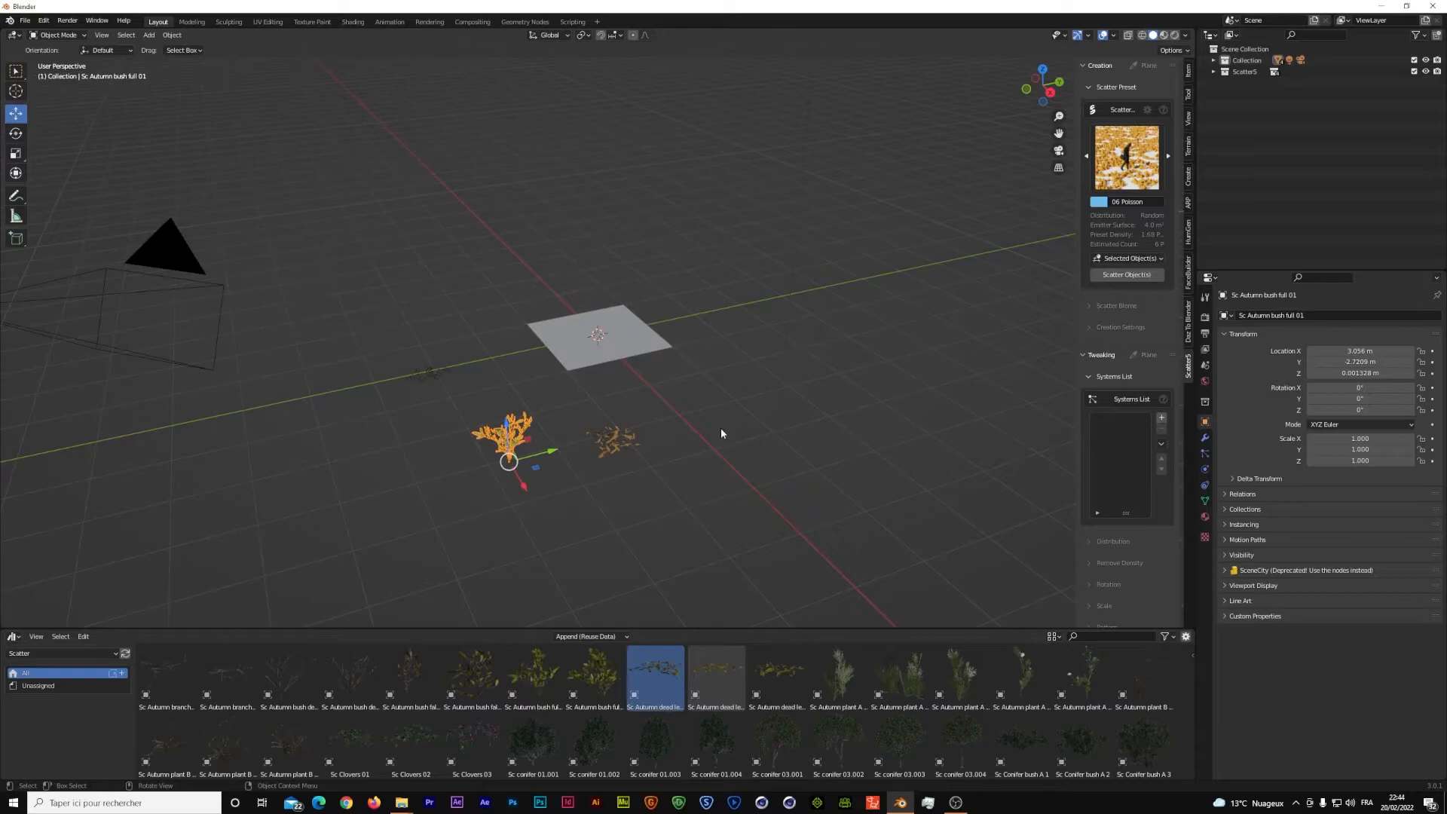
click(721, 433)
click(611, 440)
click(631, 332)
click(612, 439)
click(506, 435)
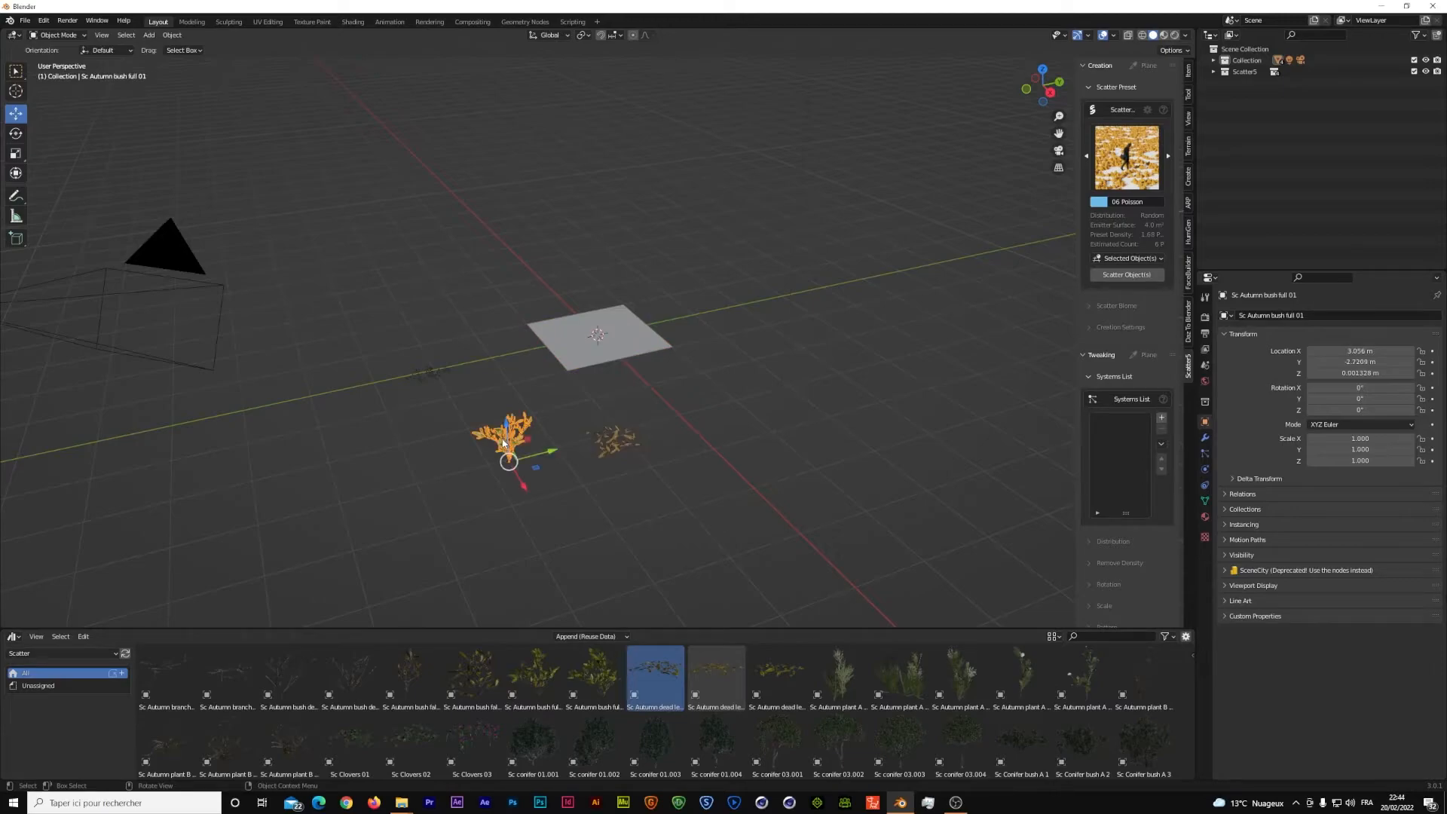
click(1139, 276)
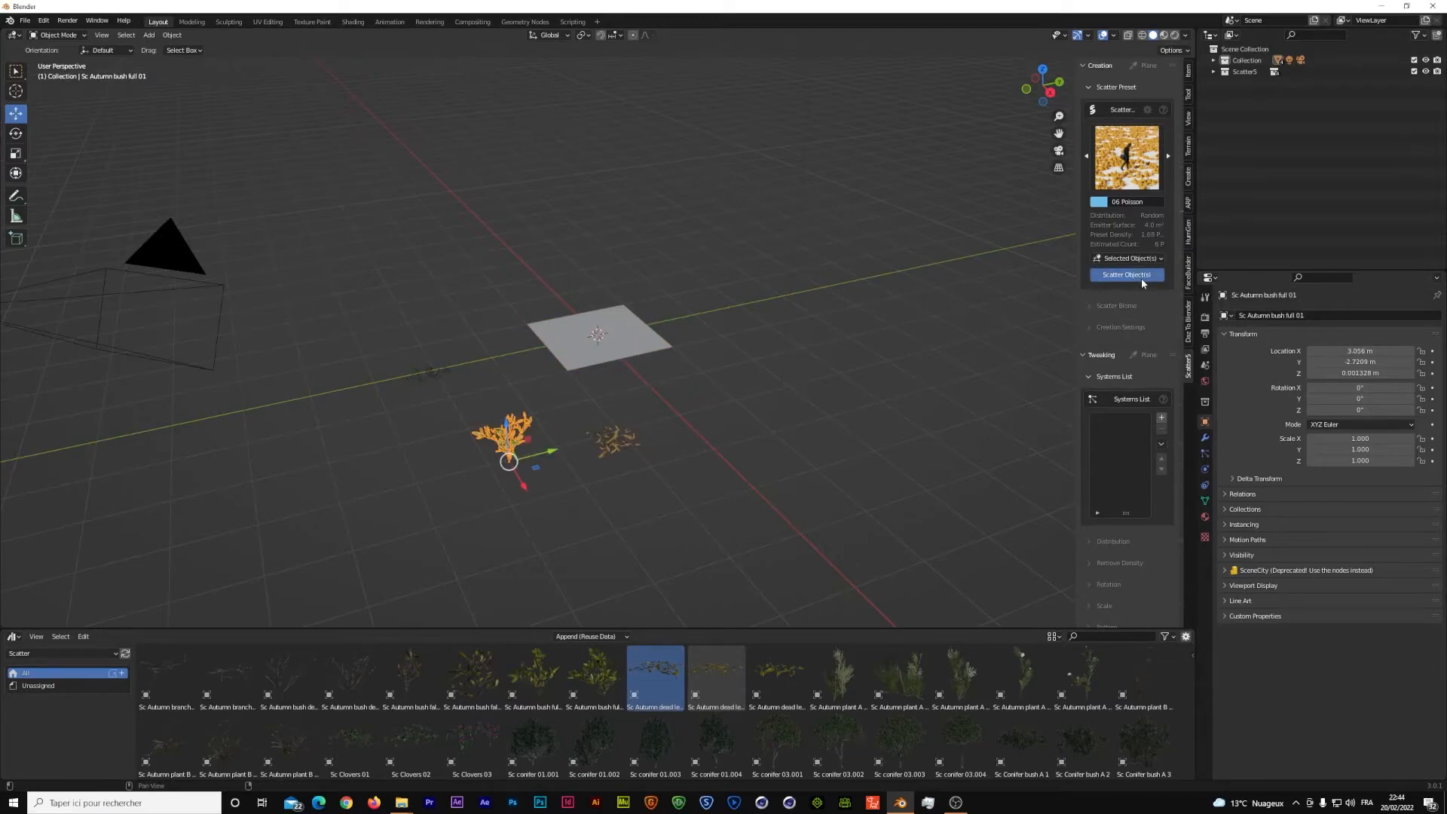
- Review the Distribution and Remove Density settings of the bush scatter system
scroll(1133, 454, down, 6)
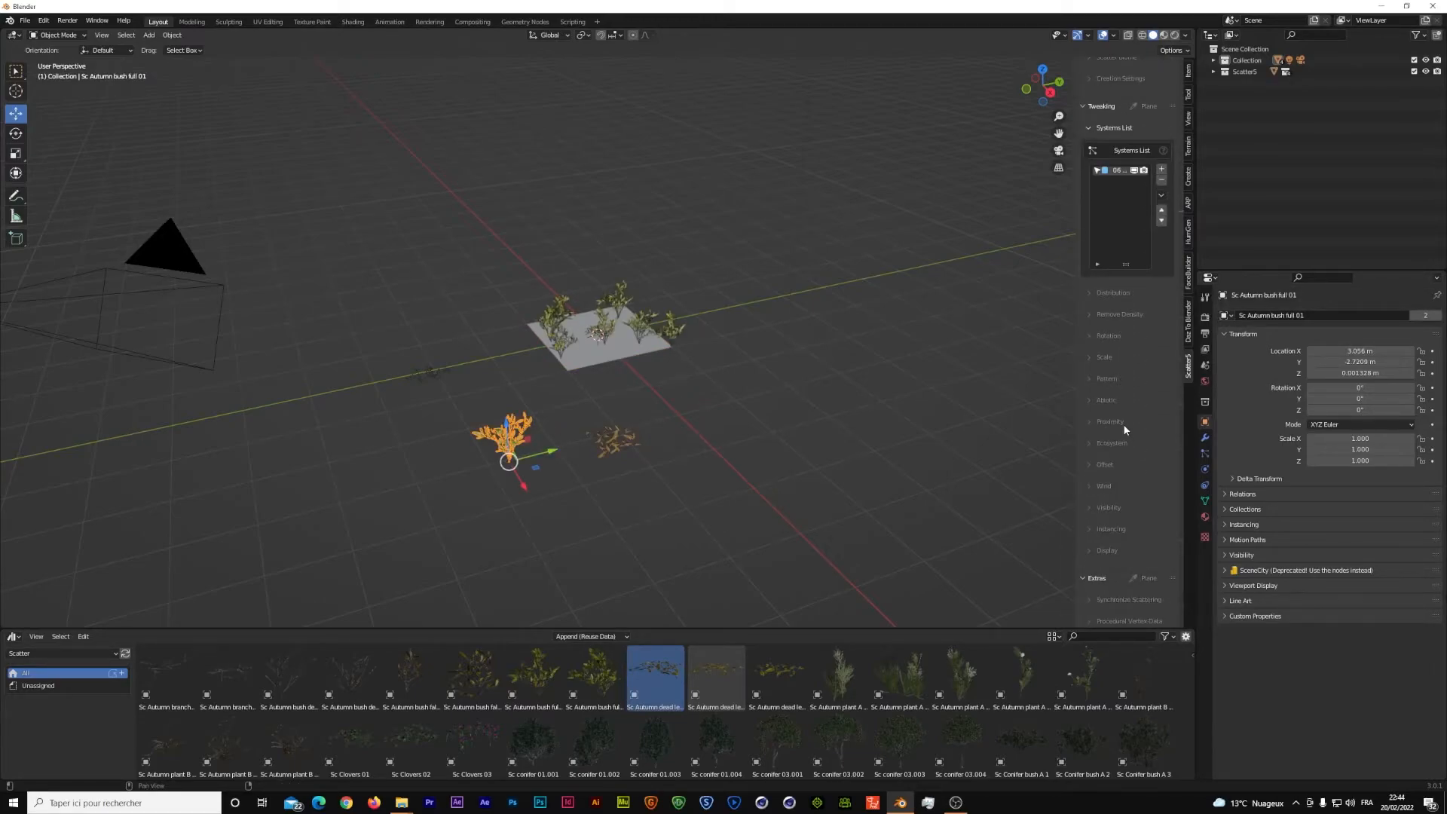
click(1086, 294)
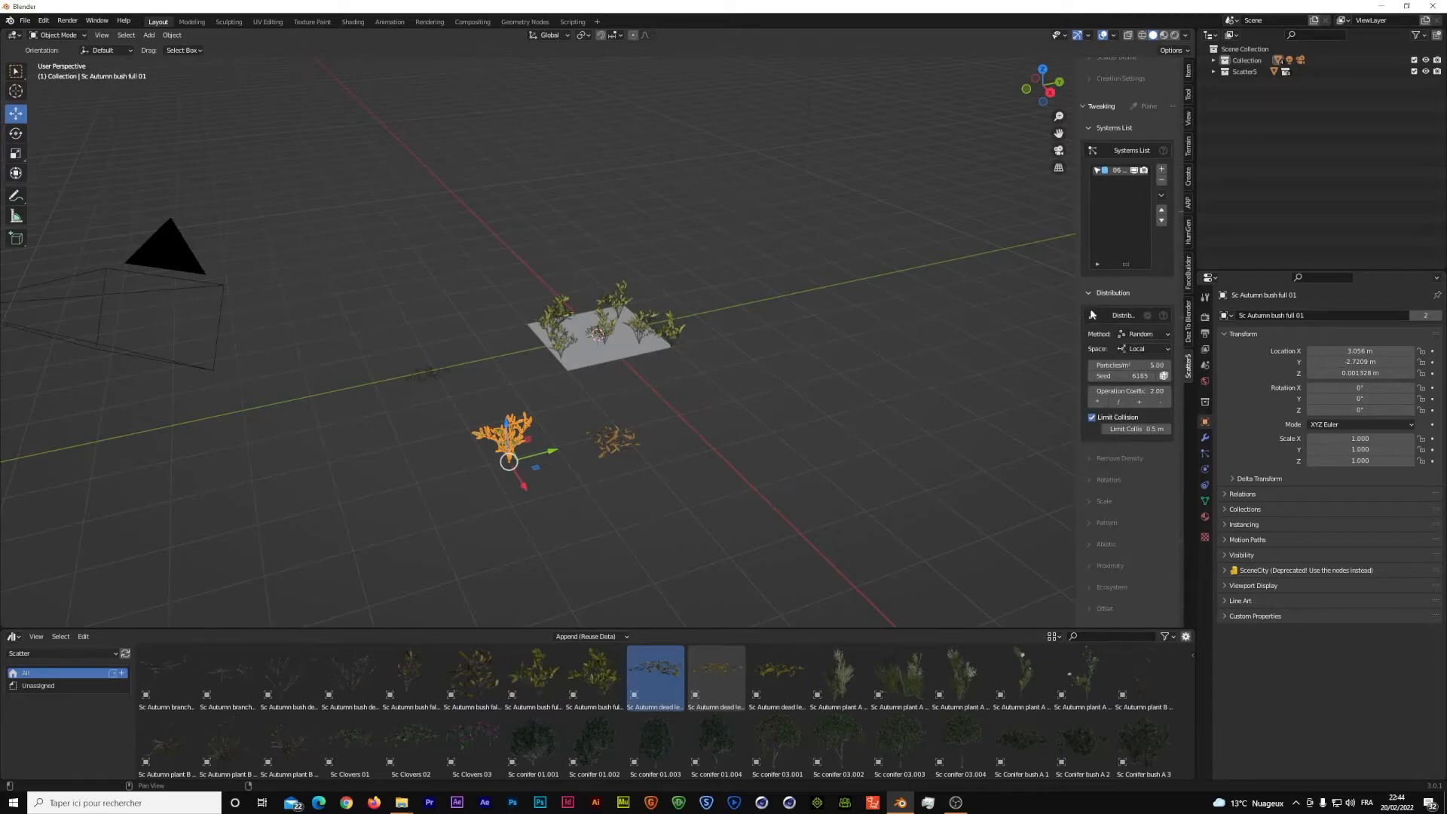
click(1086, 459)
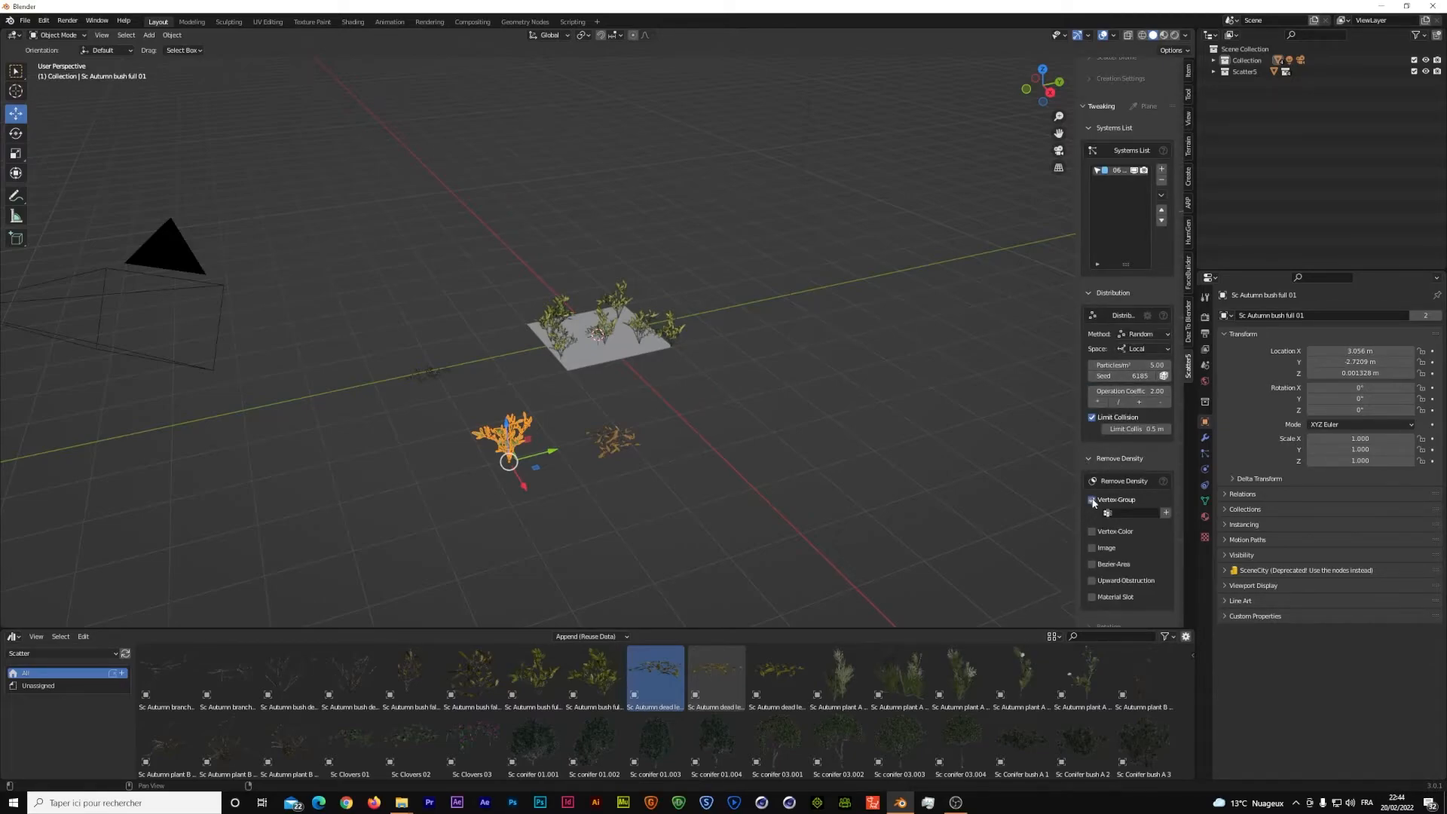
click(1085, 460)
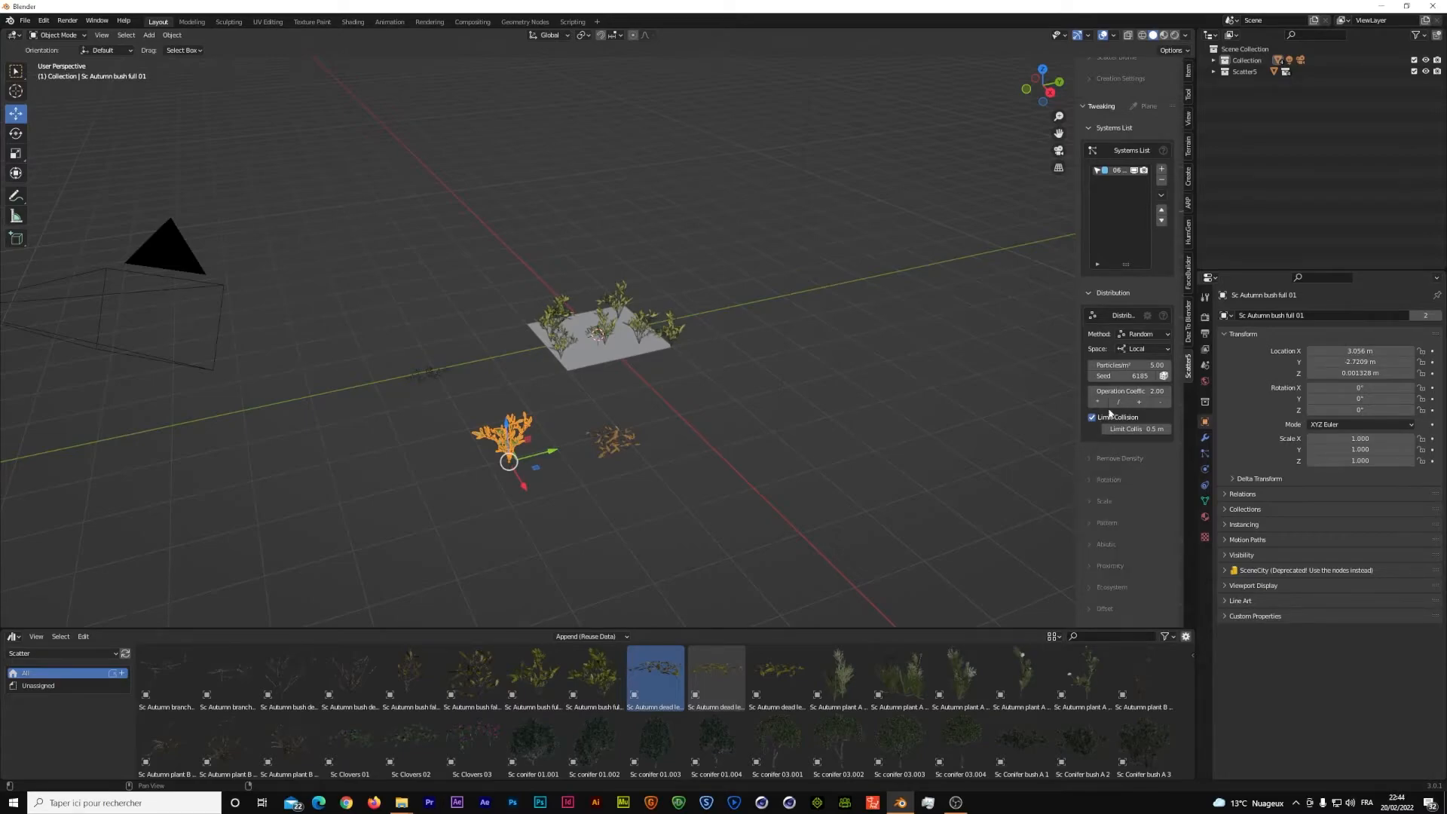
click(1090, 295)
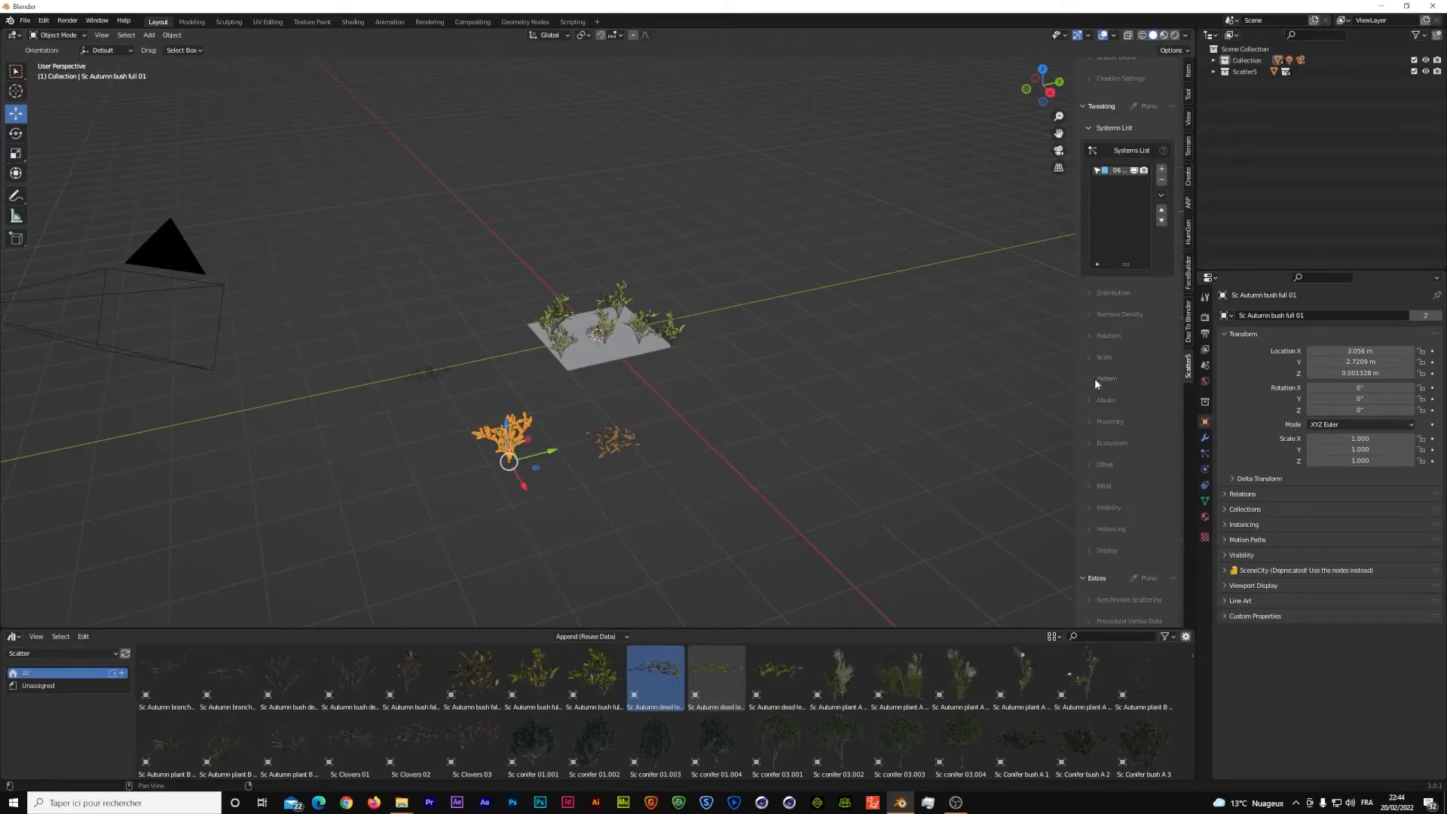
- Try inverting the Align Normal axis in the scatter system's Rotation settings and restore its original direction
click(1089, 337)
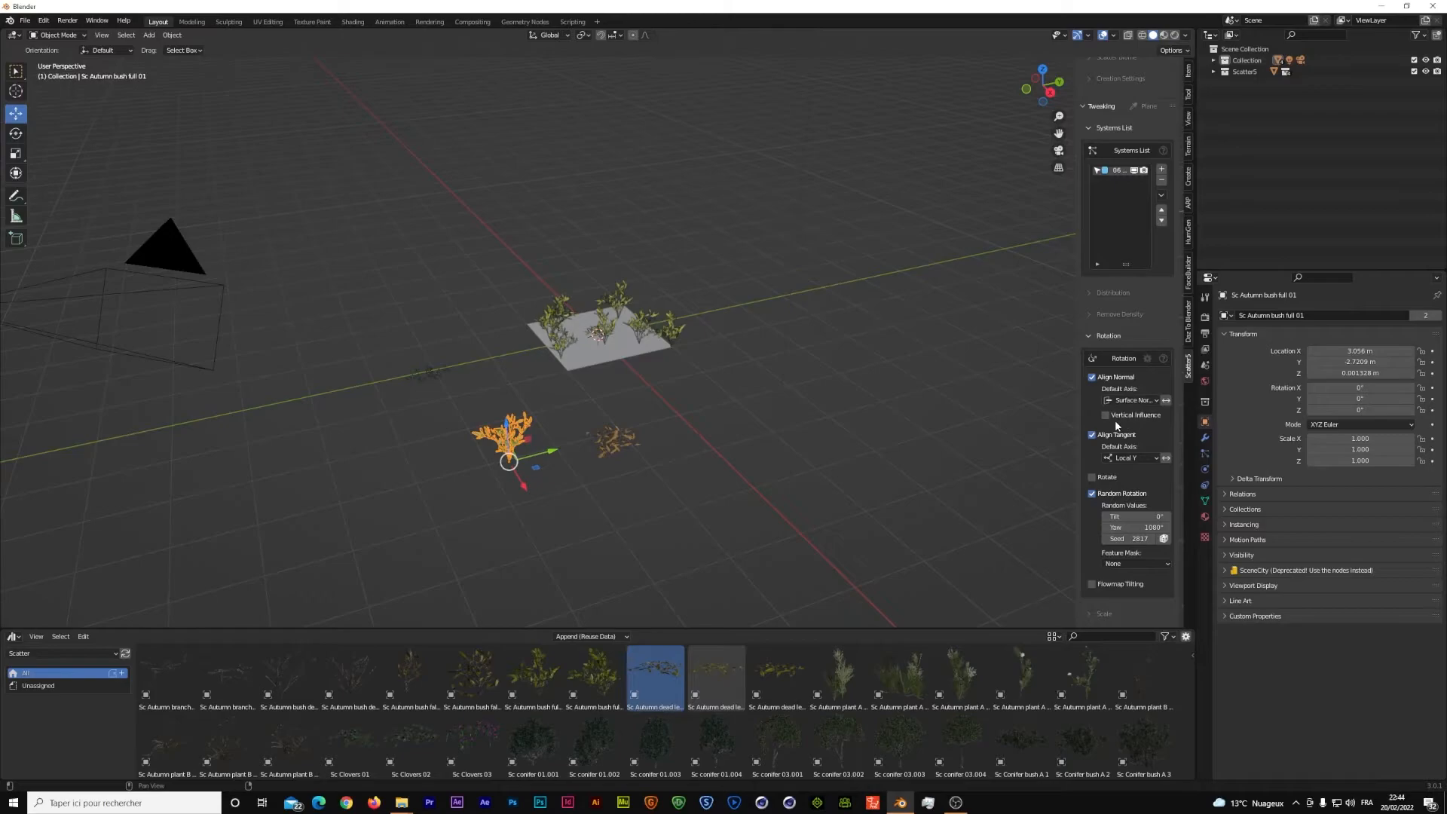
click(1166, 401)
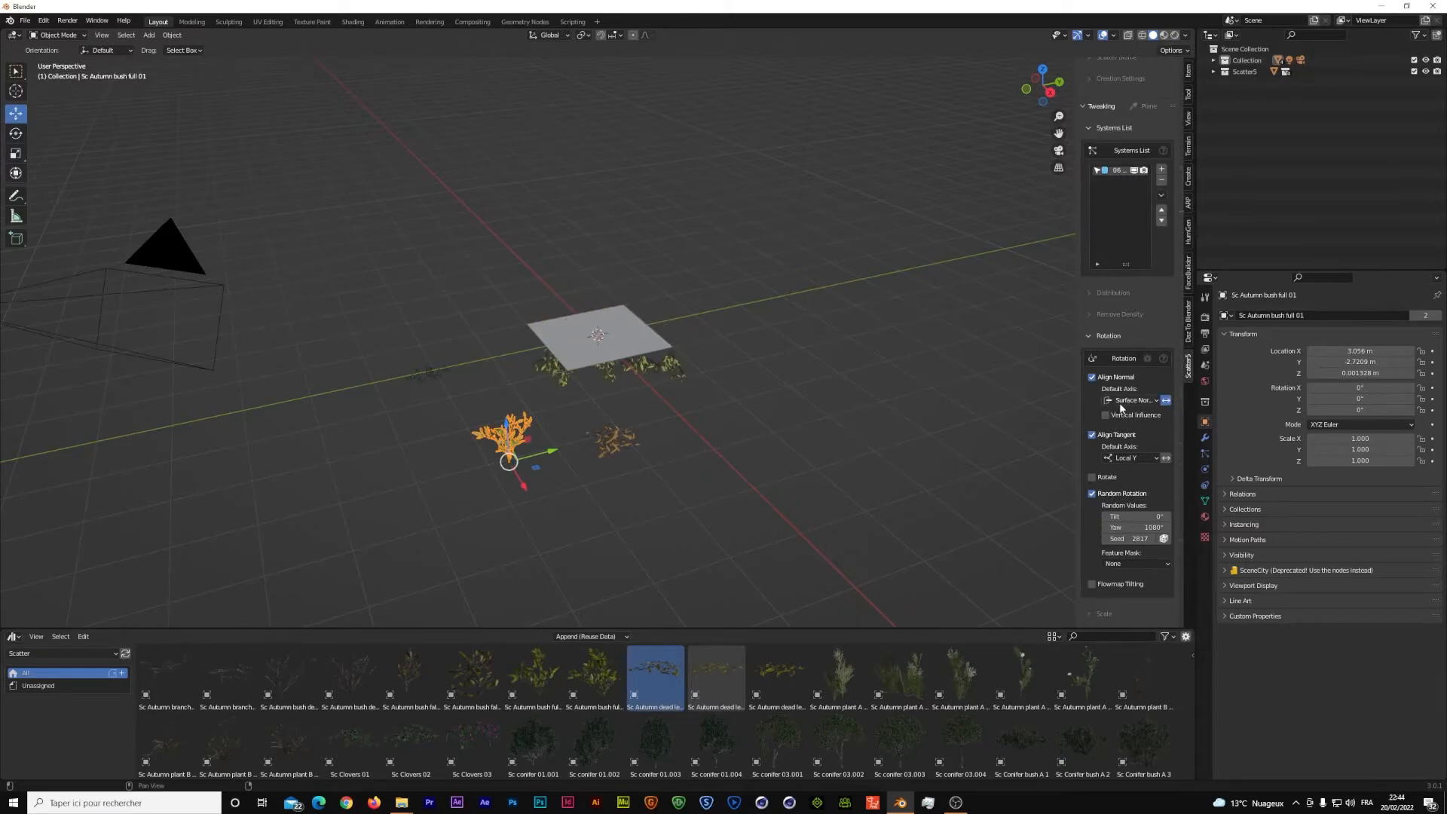
click(1166, 400)
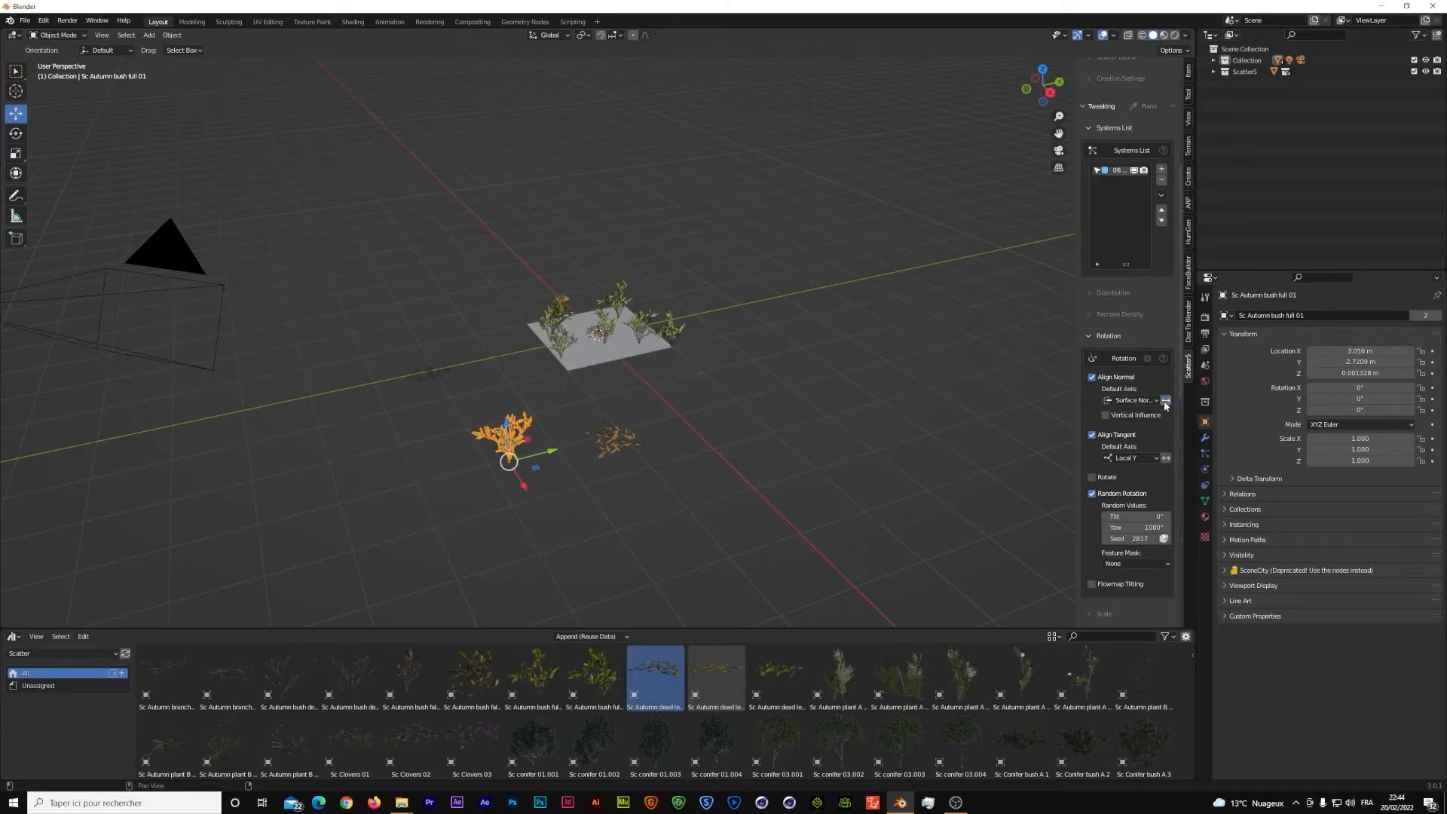
- Try a larger Default Scale X factor for the scattered bushes and set it back to 1
scroll(1107, 425, down, 8)
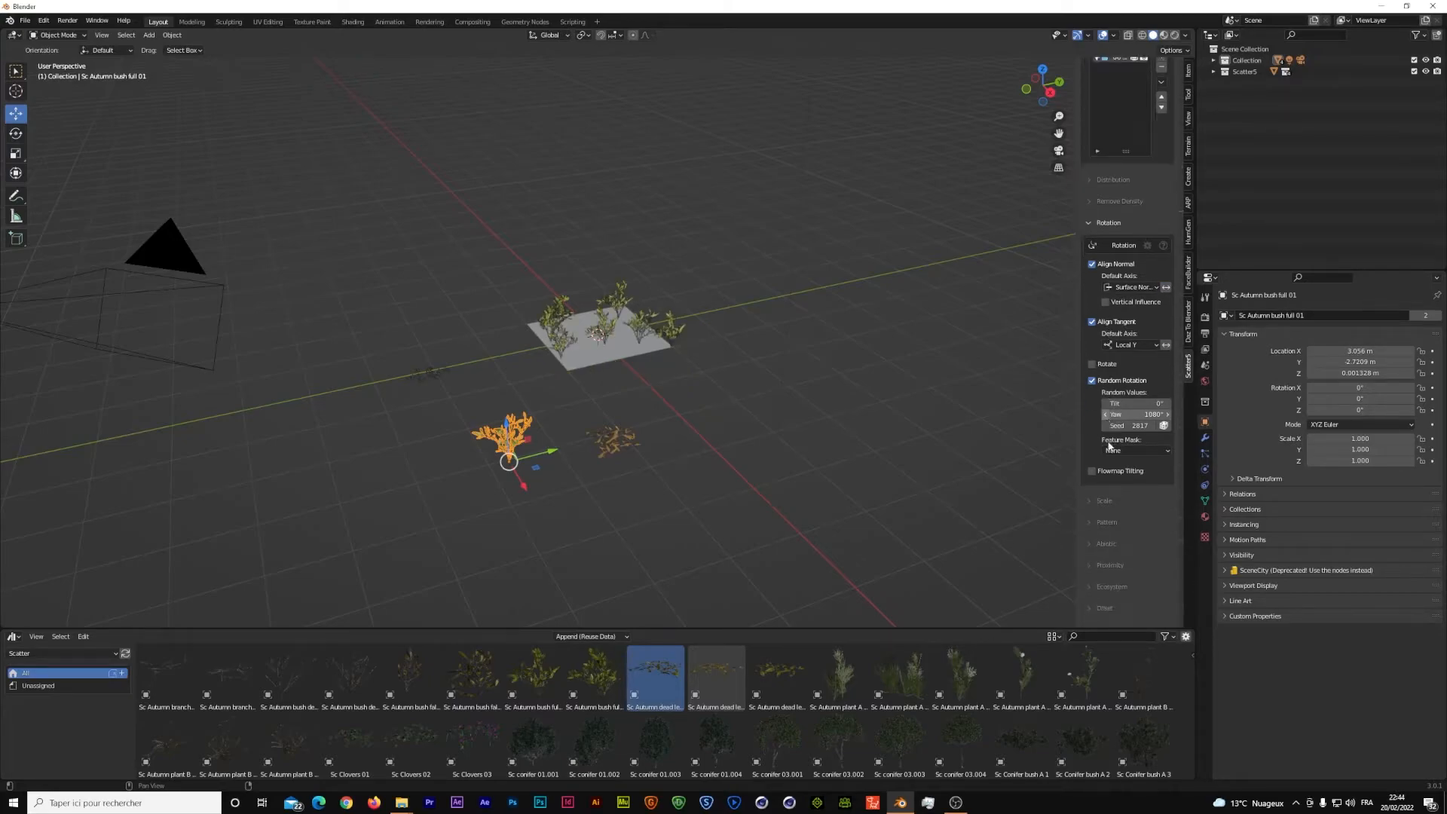
click(1097, 369)
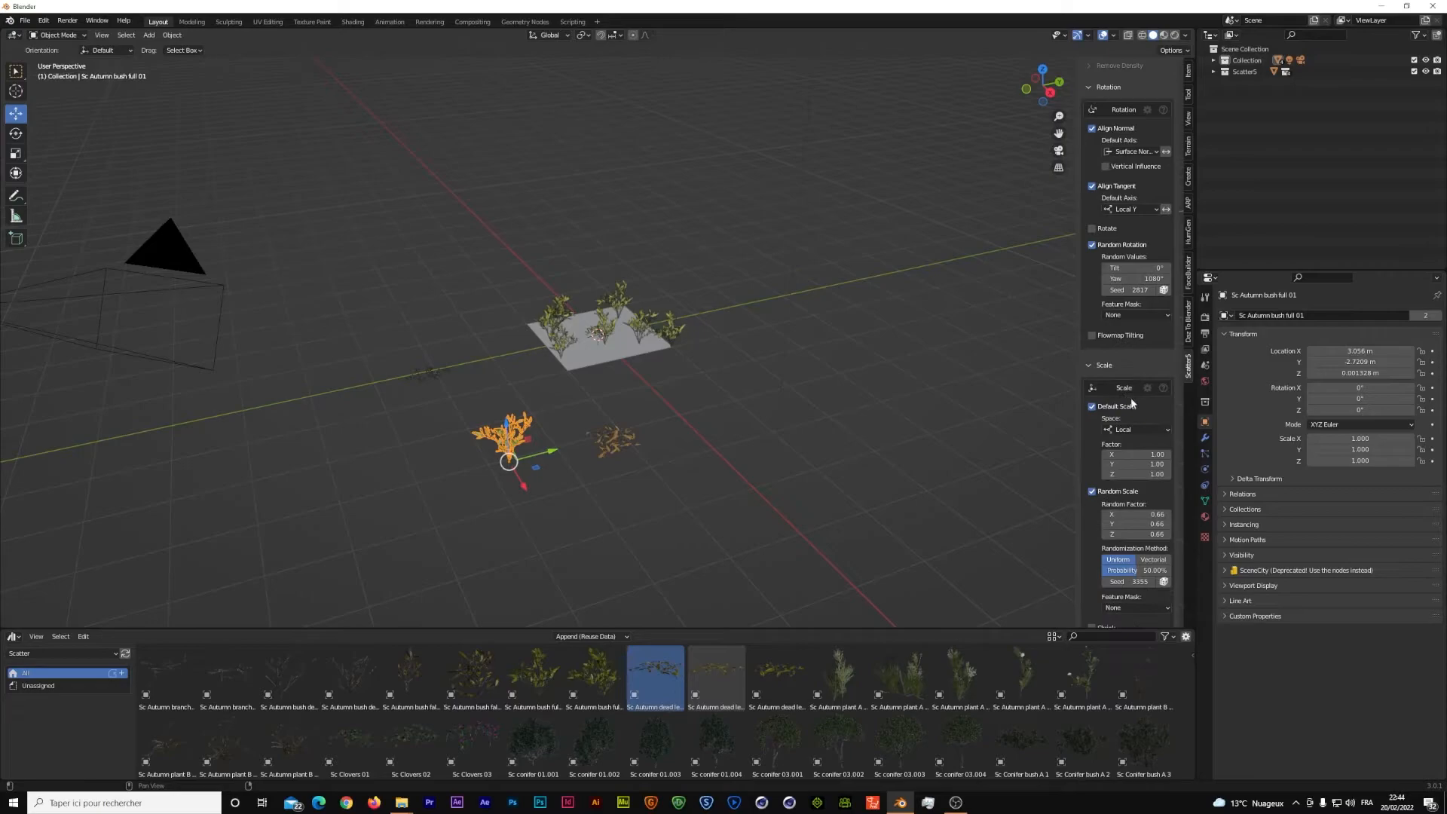
drag(1161, 454, 1268, 454)
click(1161, 455)
text(1)
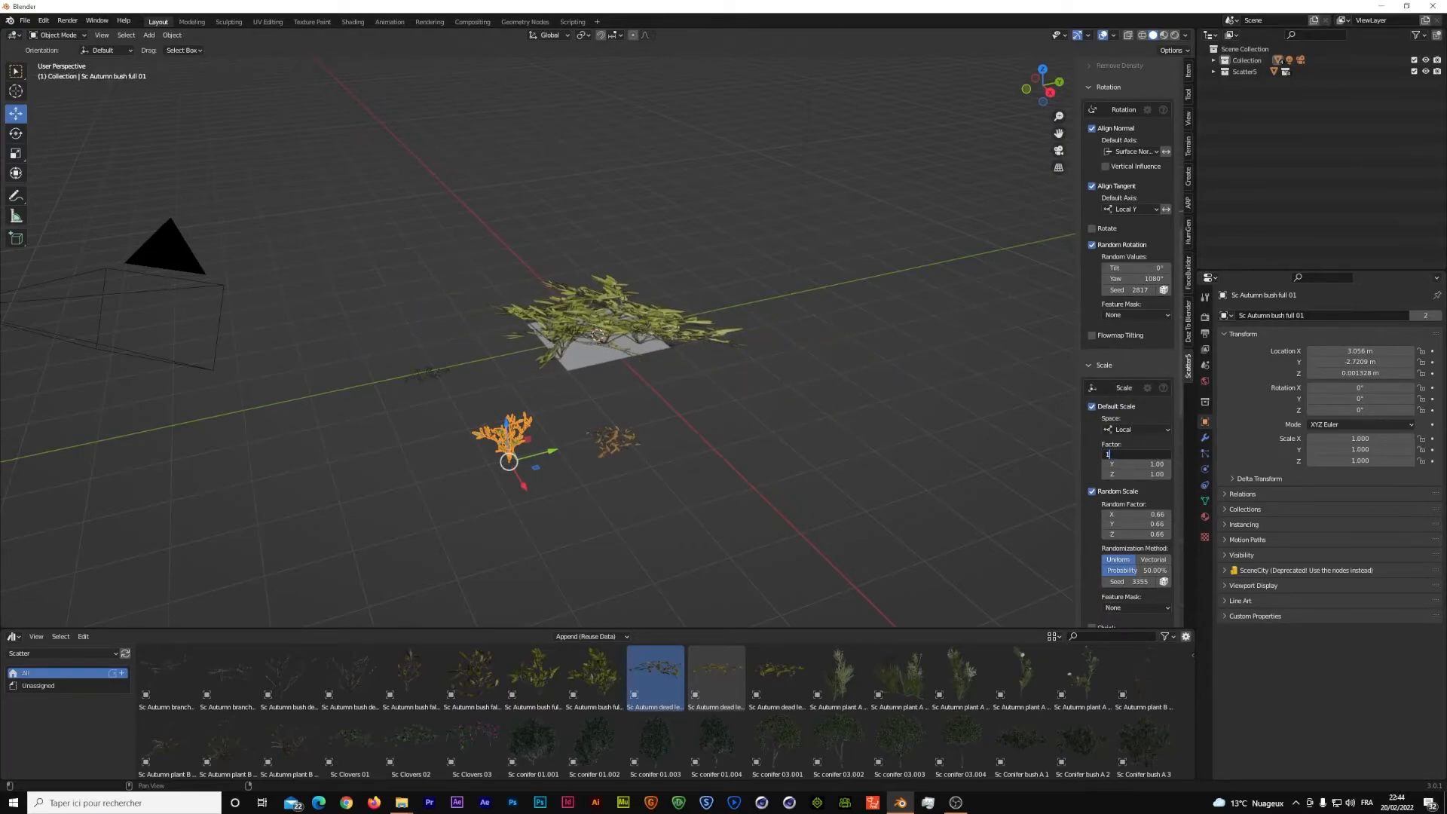
key(Return)
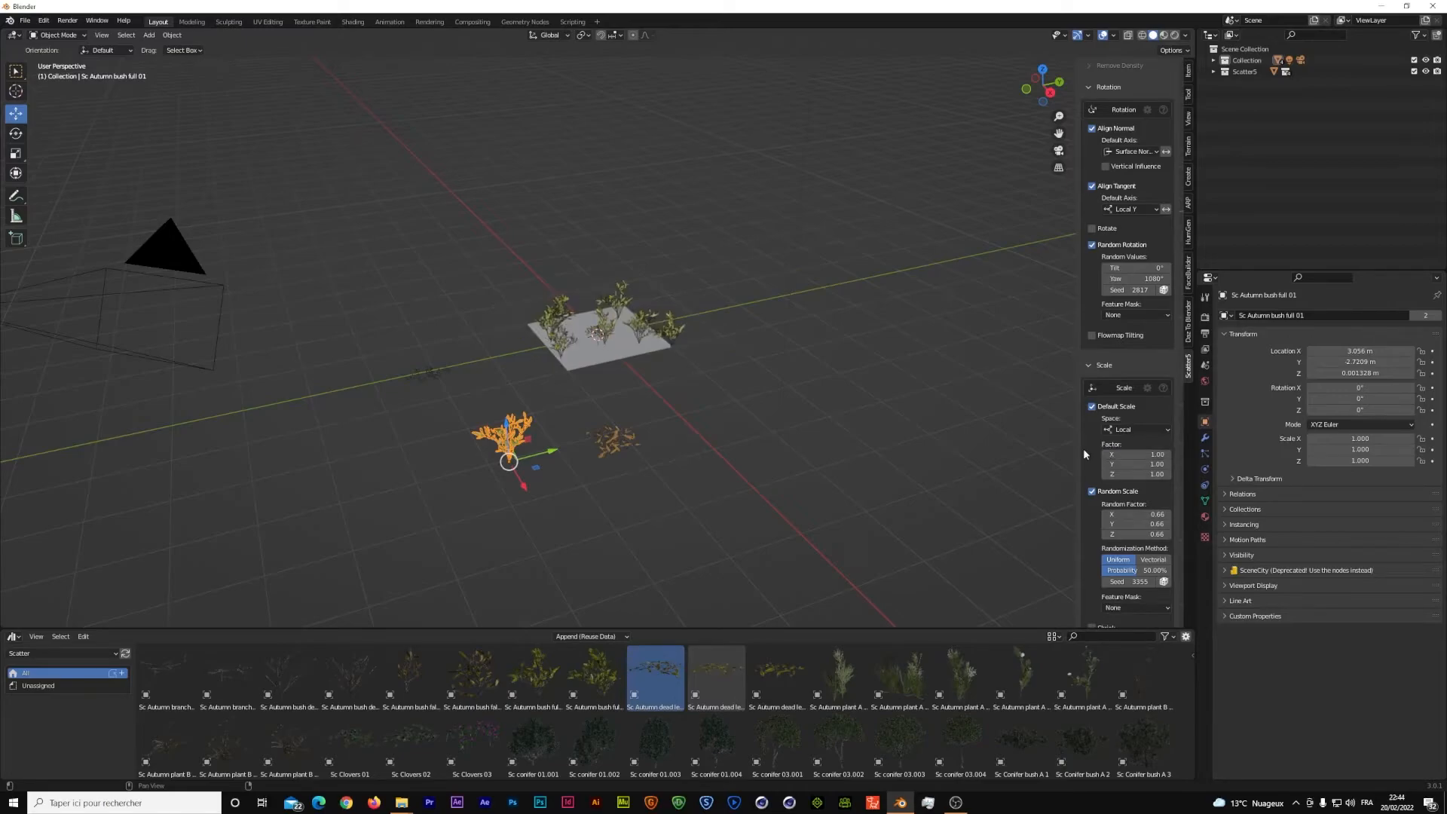
- Enable Pattern1 in the bush scatter system's Pattern settings and try adjusting its Density influence
click(1085, 365)
click(1103, 387)
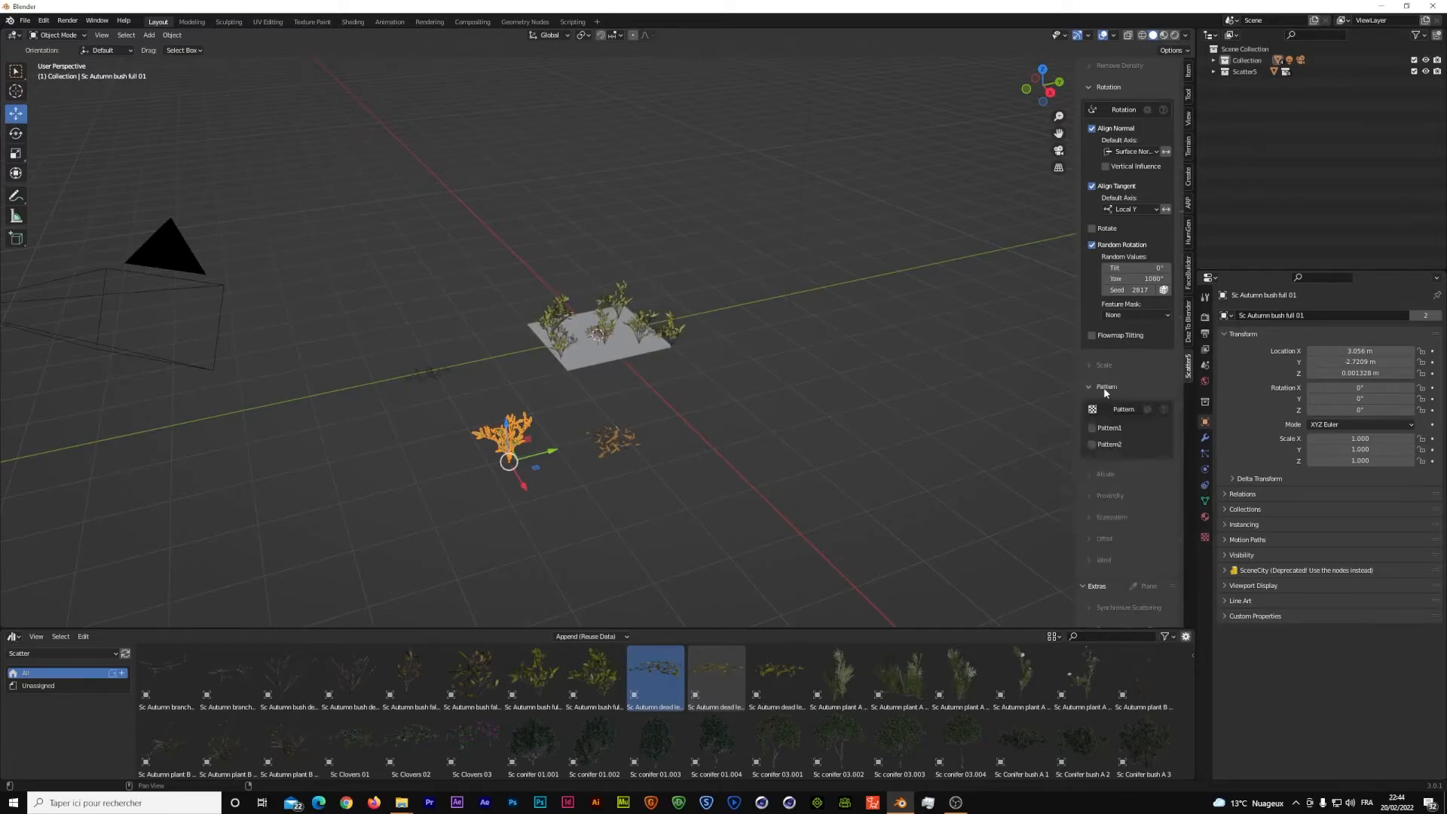
click(1093, 427)
click(1093, 431)
click(1092, 430)
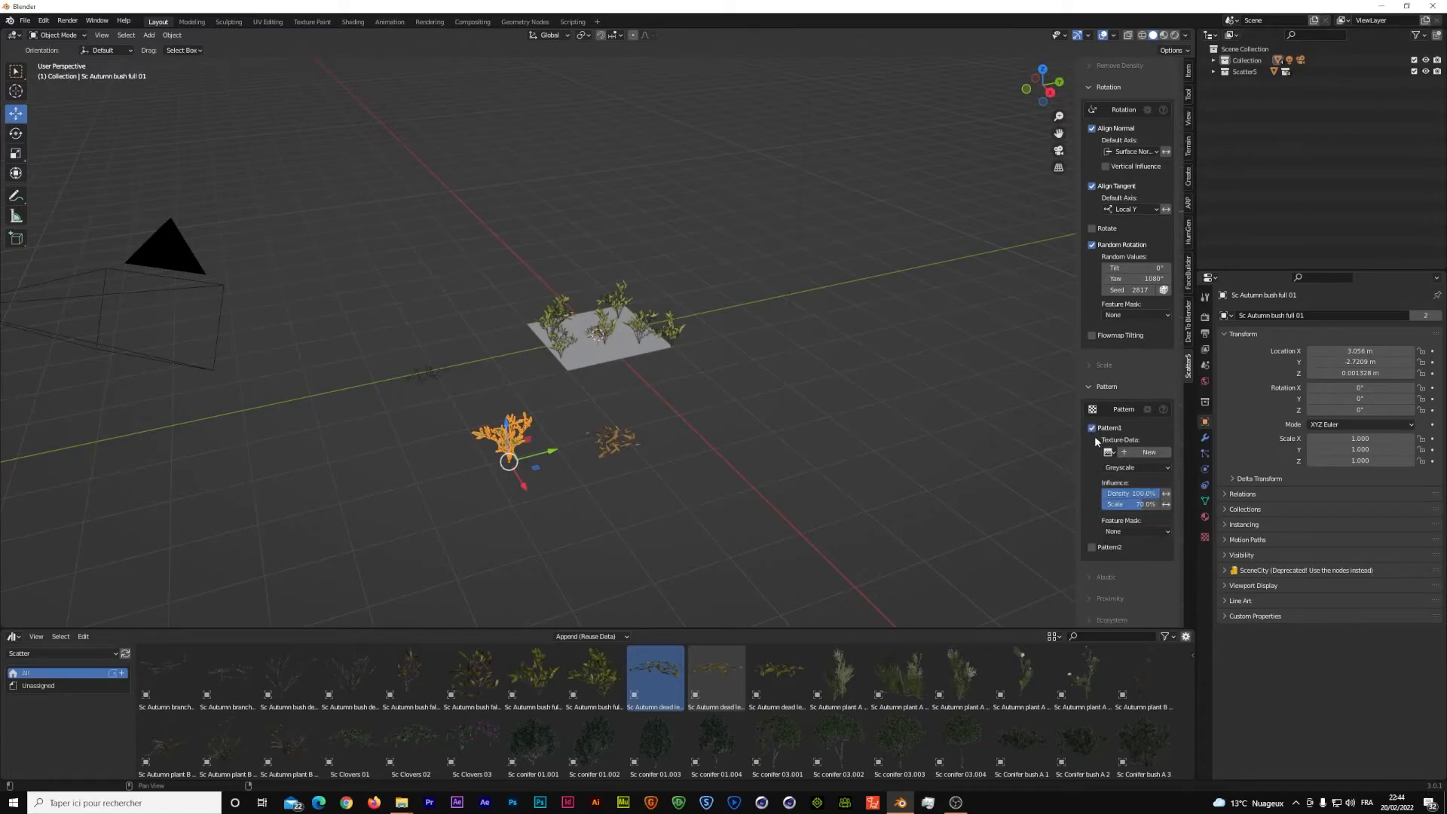
drag(1134, 494, 1172, 494)
click(1089, 385)
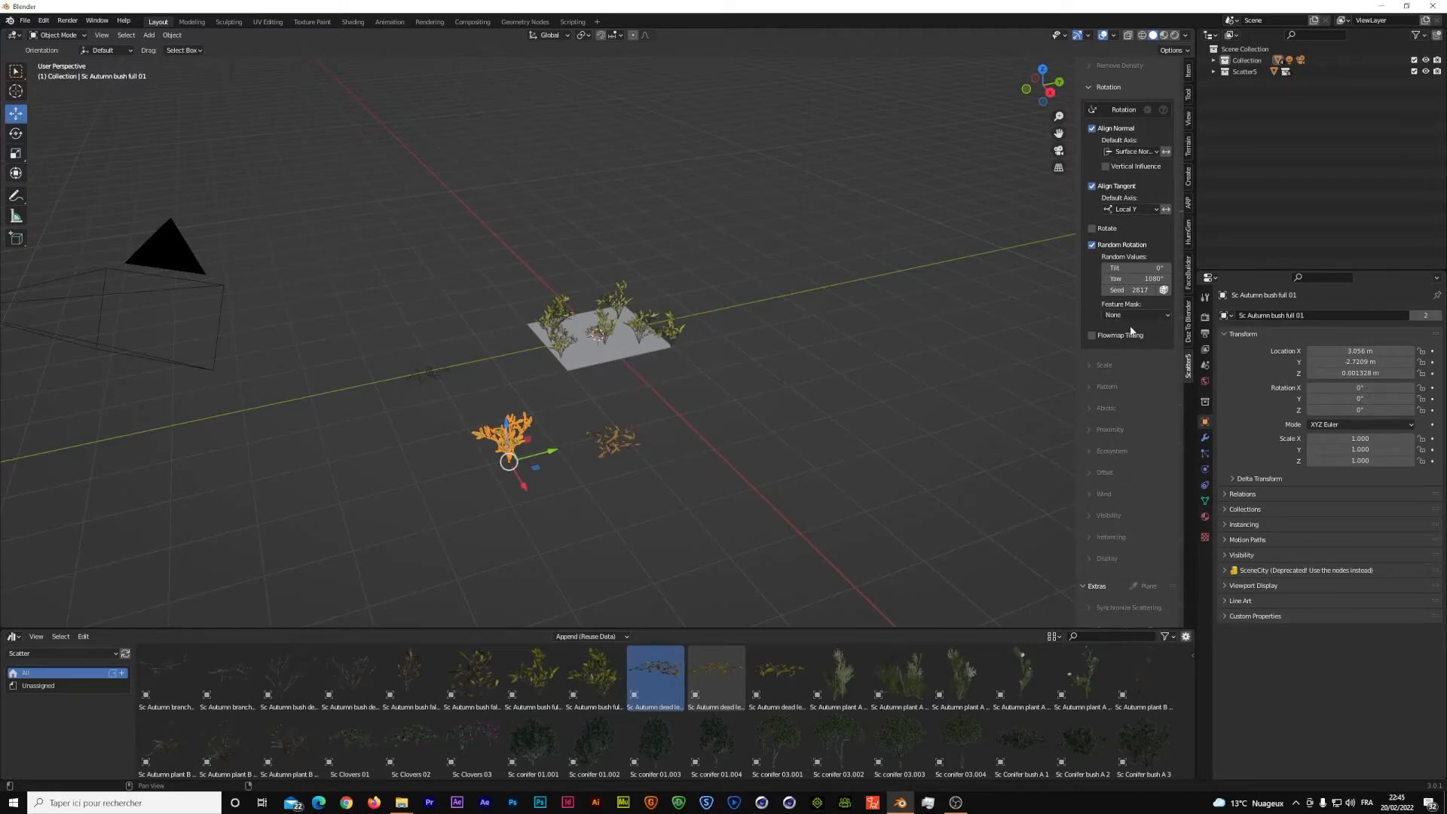
- Collapse the Rotation settings and remove the bush scatter system from the Systems List
scroll(1124, 381, up, 3)
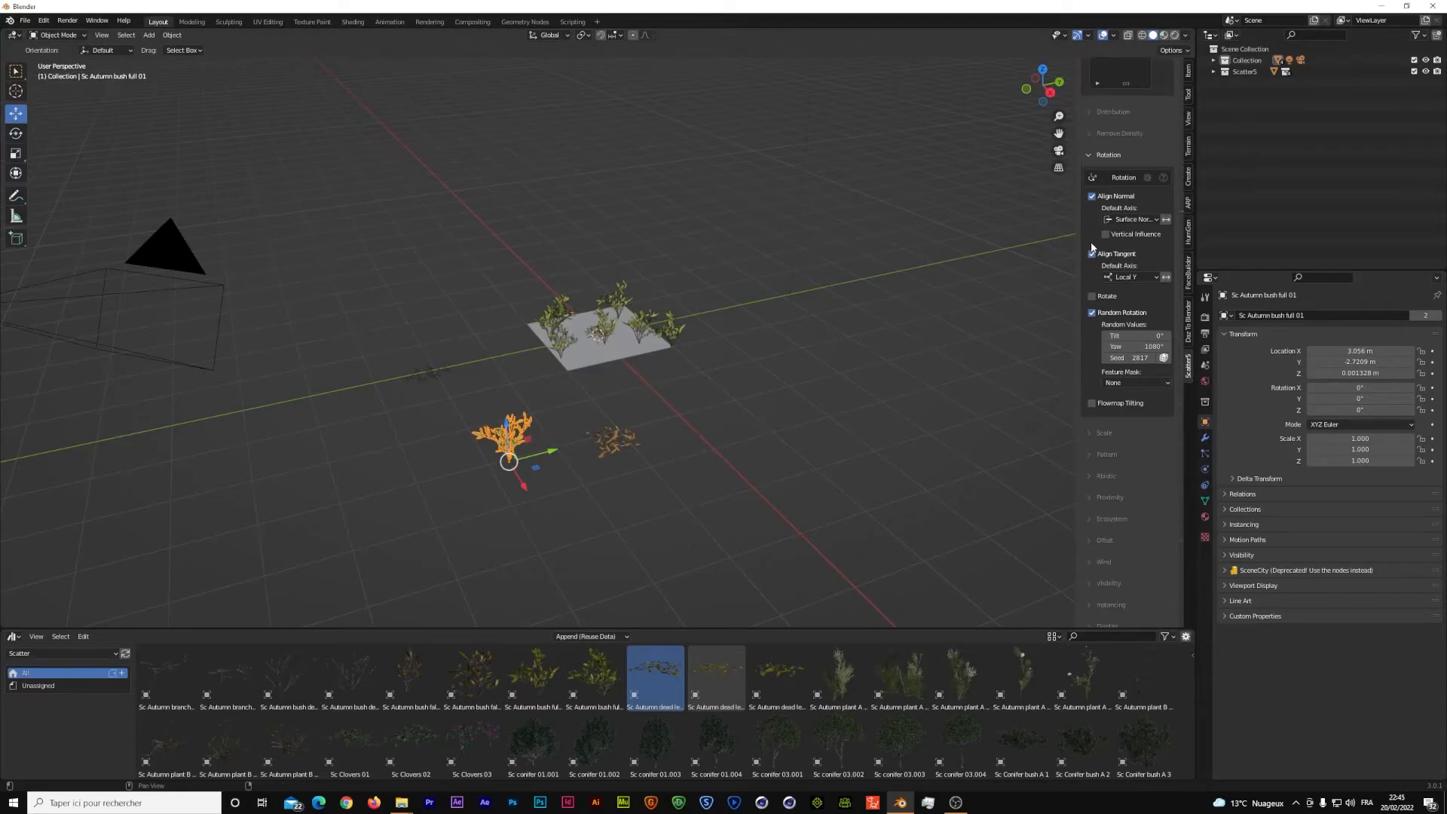
click(1091, 154)
scroll(1130, 324, up, 8)
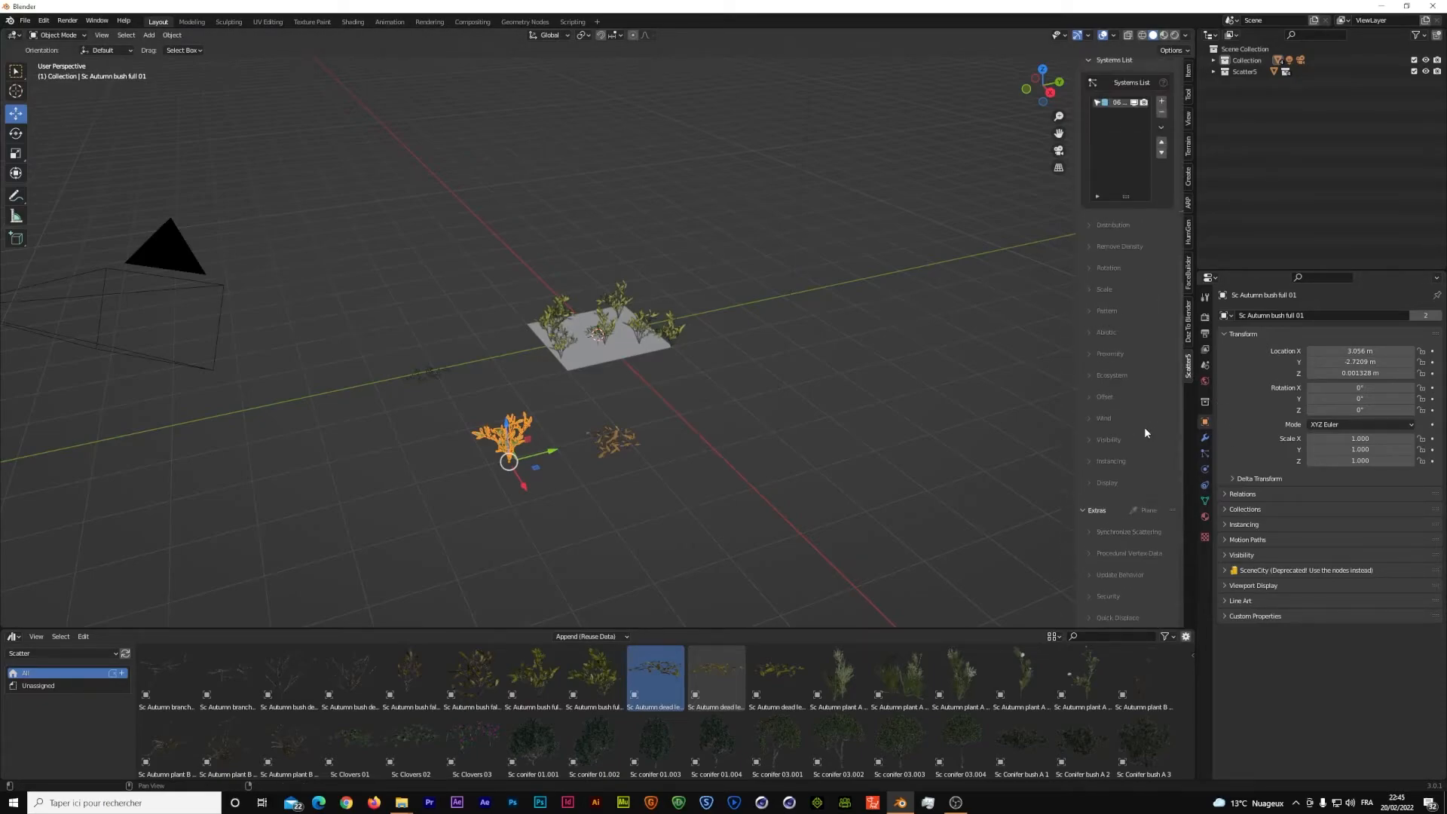
scroll(1146, 427, up, 6)
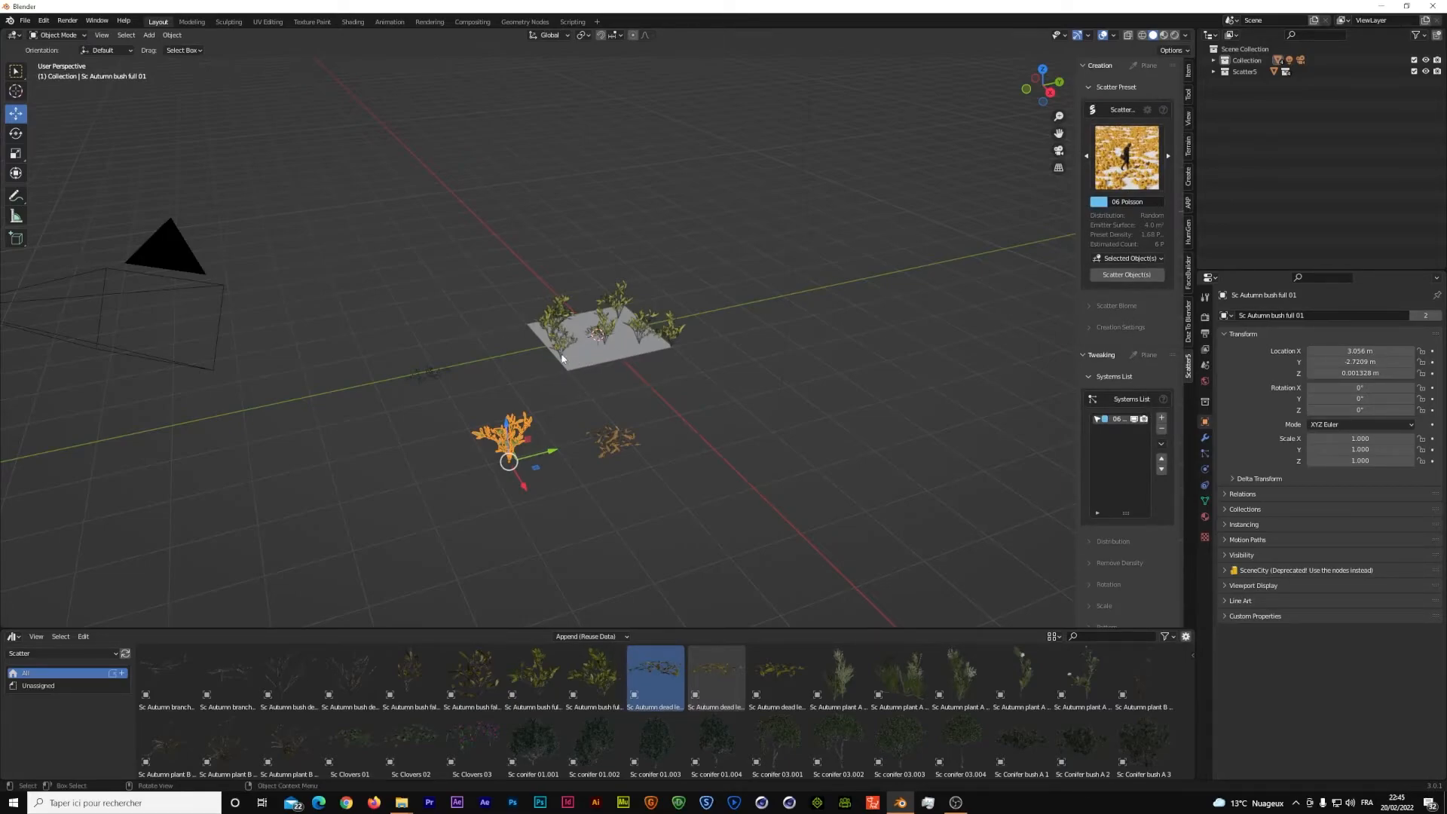
click(1160, 430)
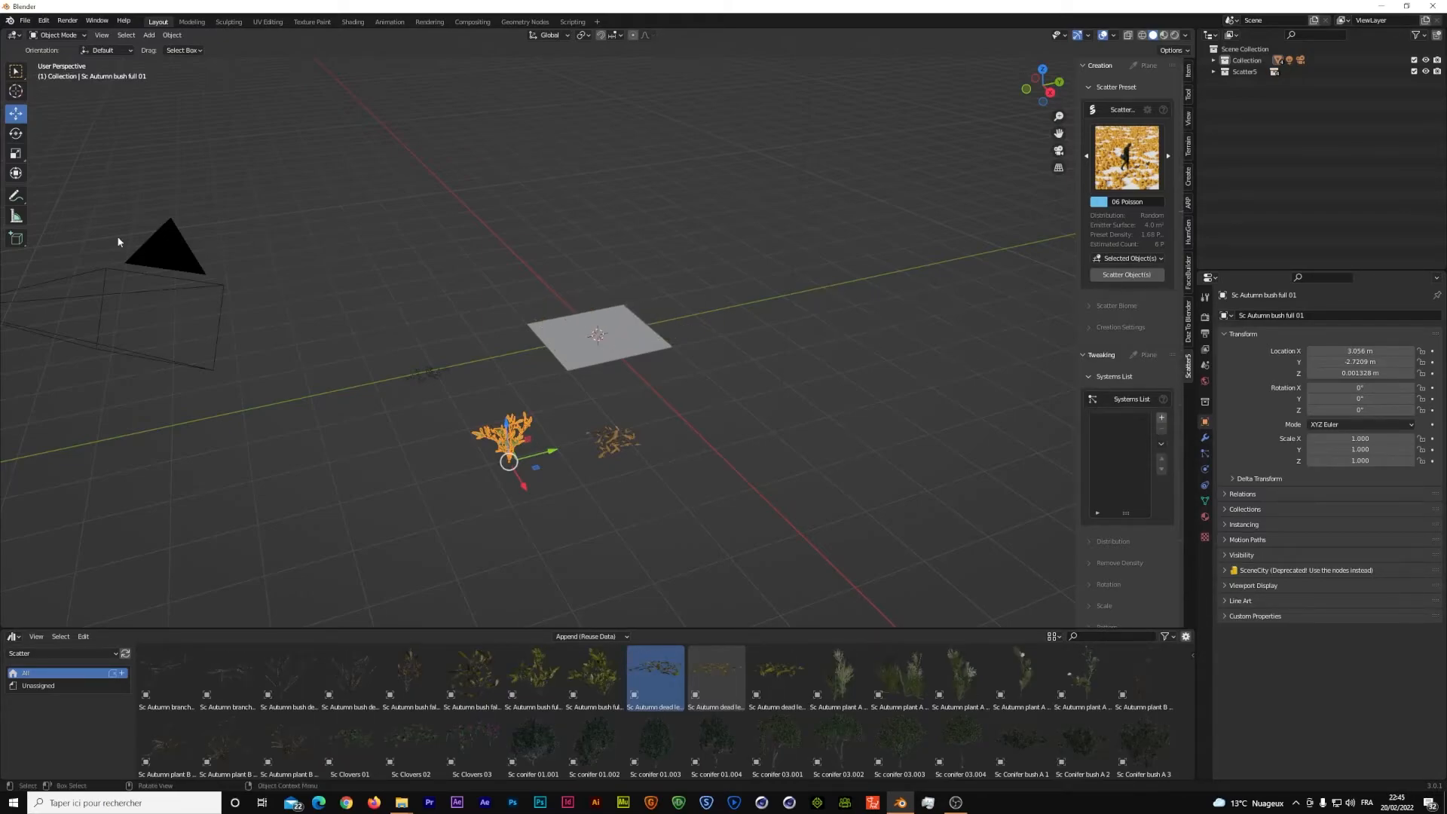
- Look at the Scatter5 package and library path options in the Preferences and close them
click(43, 20)
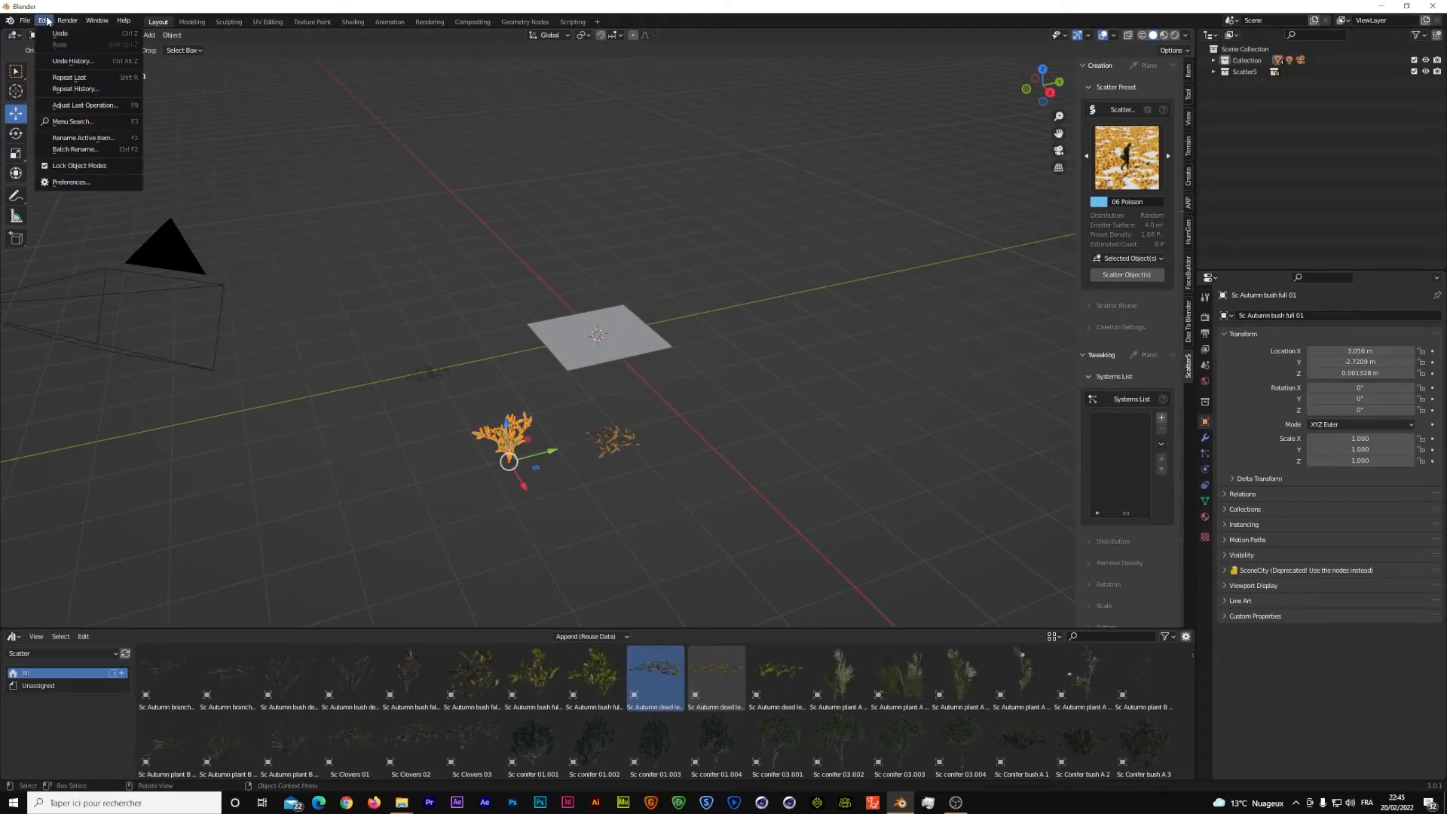
click(62, 187)
drag(217, 33, 386, 70)
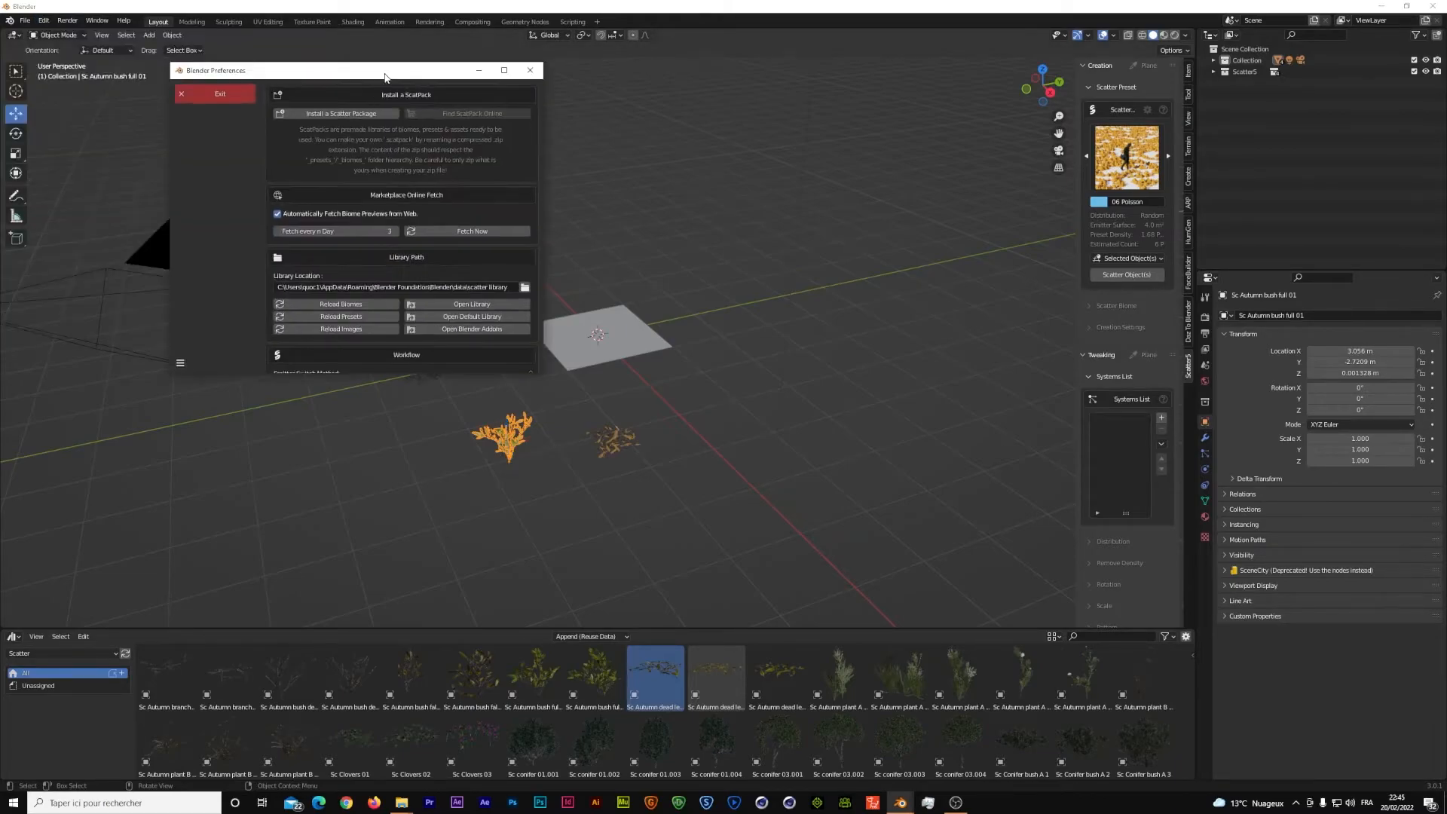
click(530, 71)
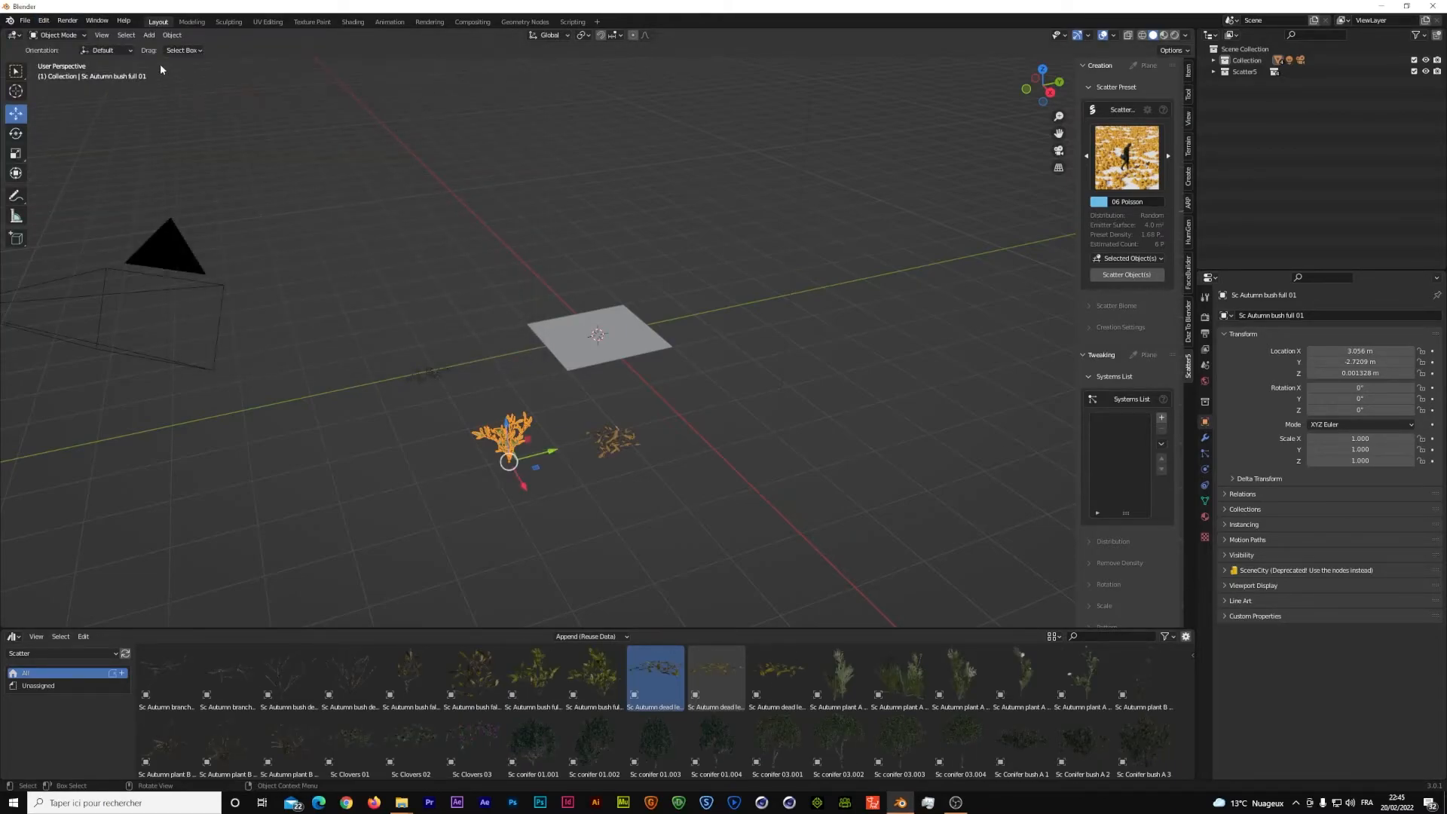
click(46, 21)
- Open the biome library from the Scatter Biome settings, place its window over the viewport and switch to its Scatpack page
scroll(1098, 317, down, 2)
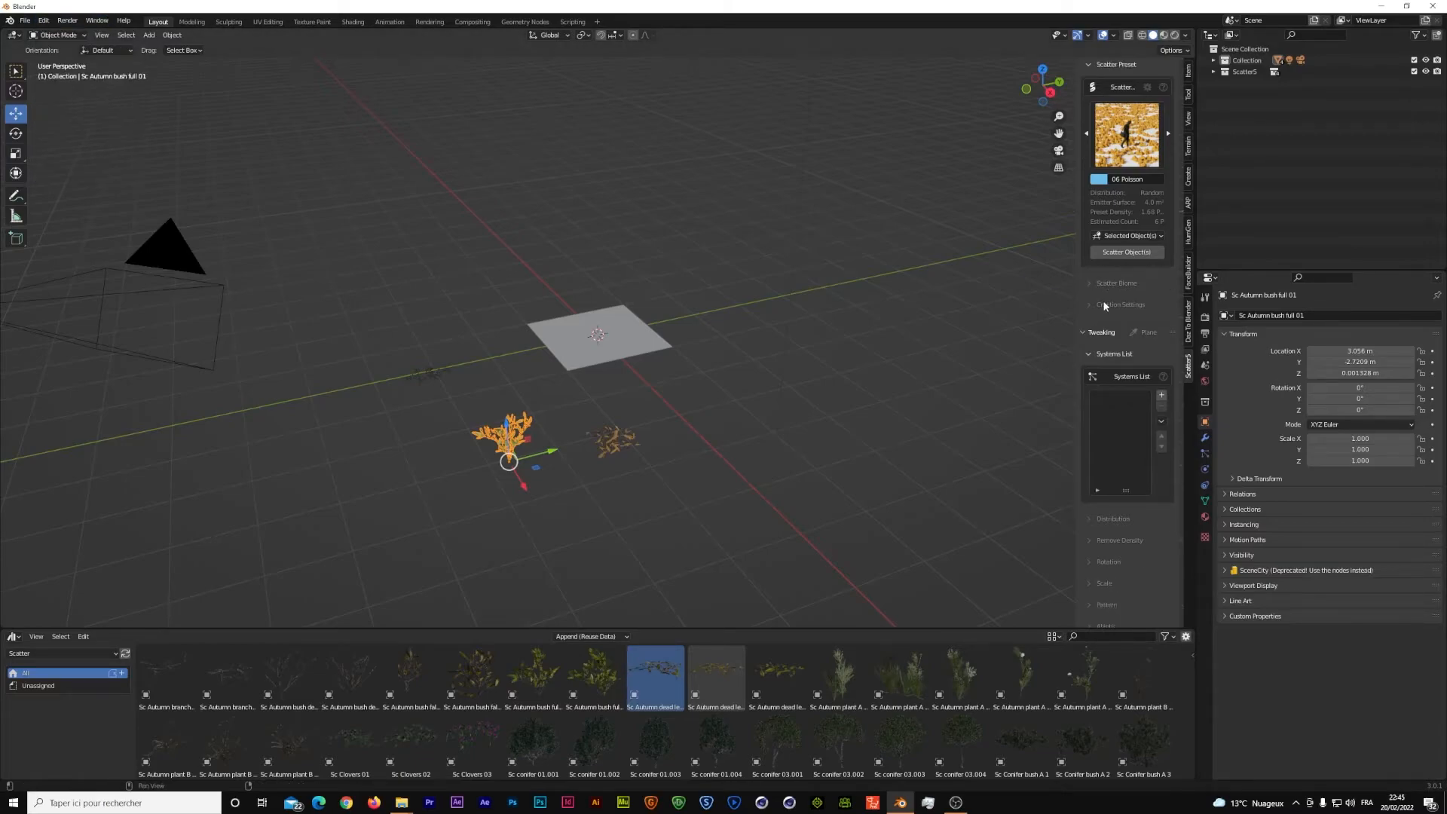
click(1107, 261)
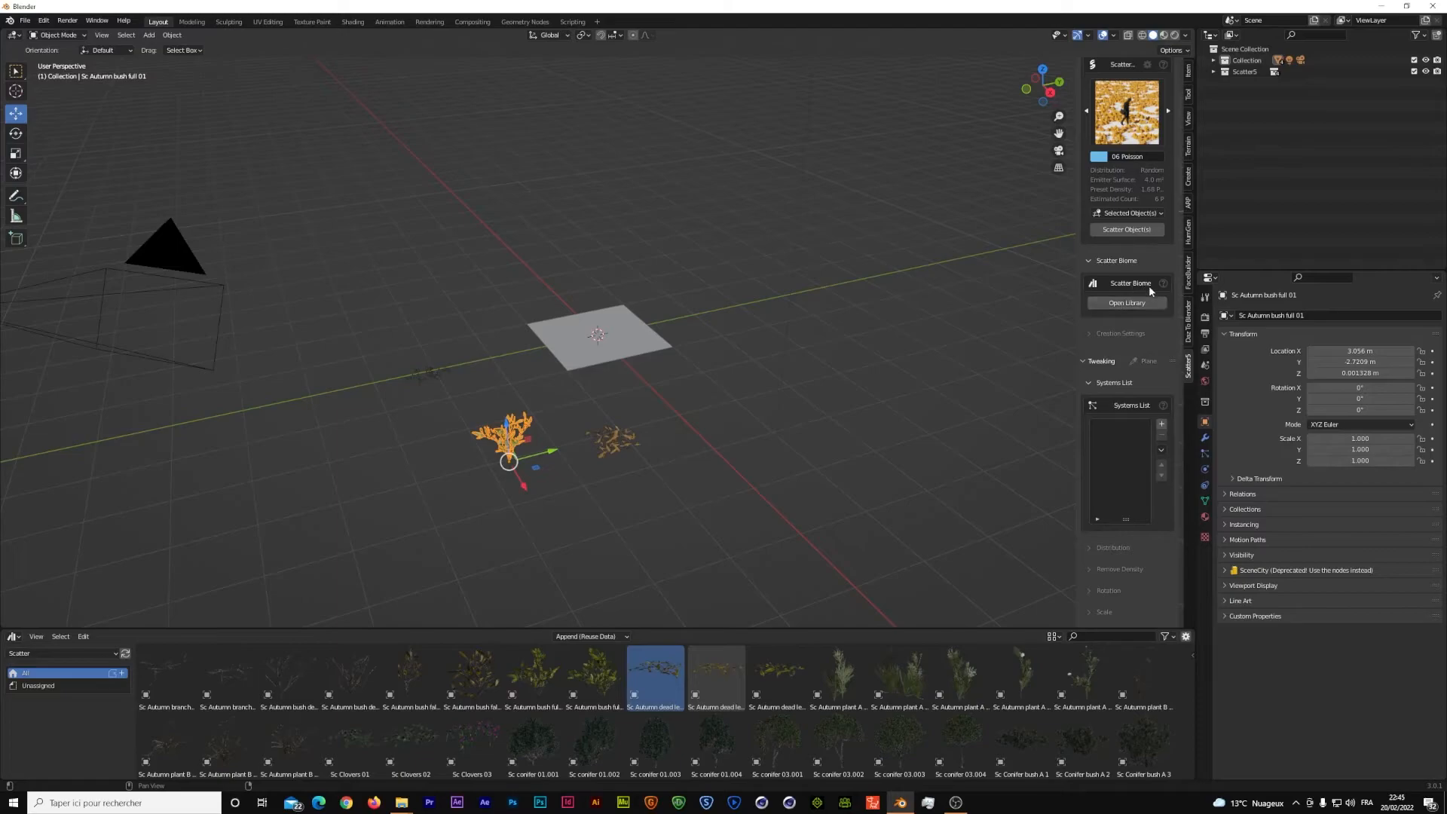
click(1134, 304)
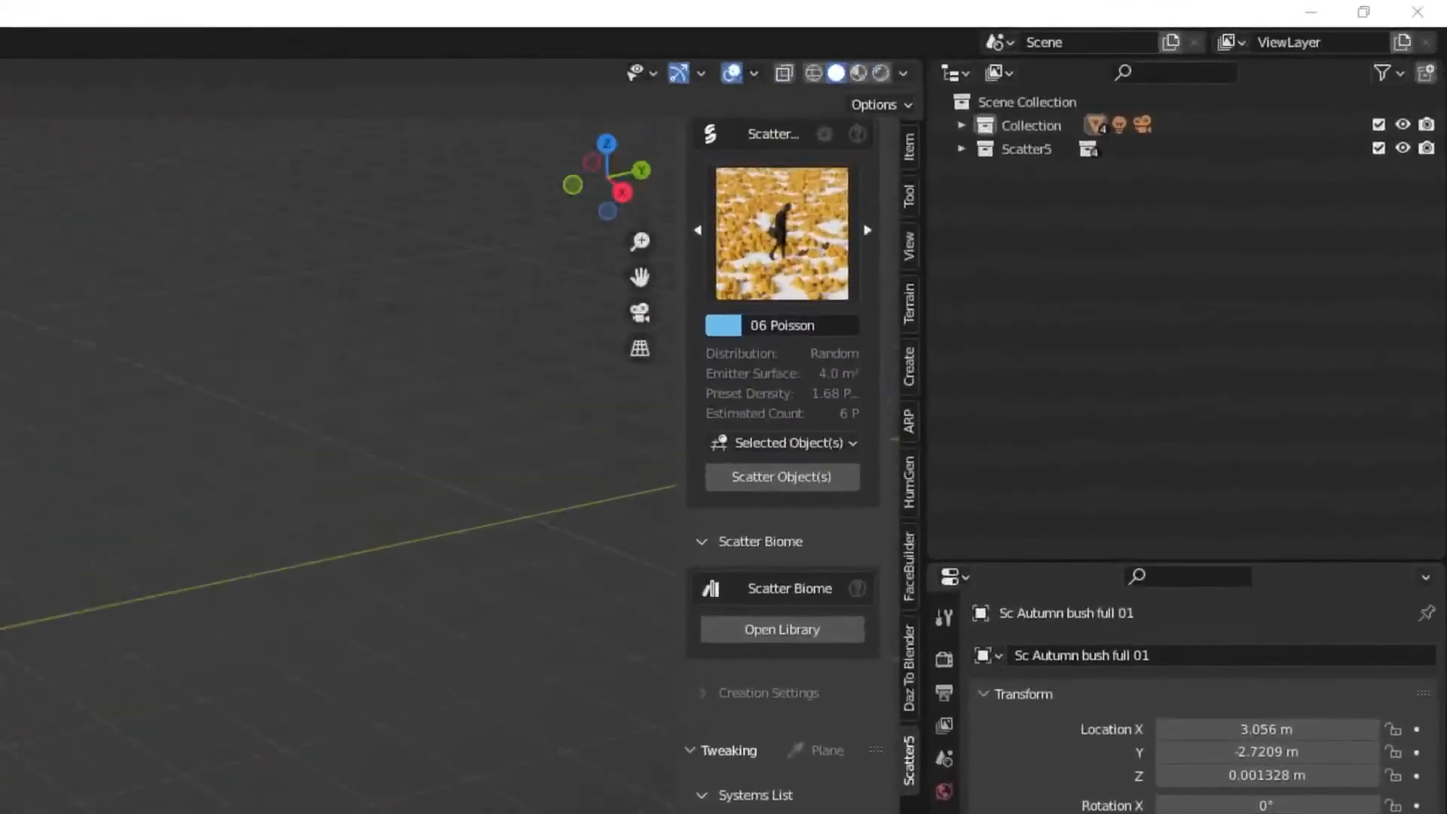
click(780, 635)
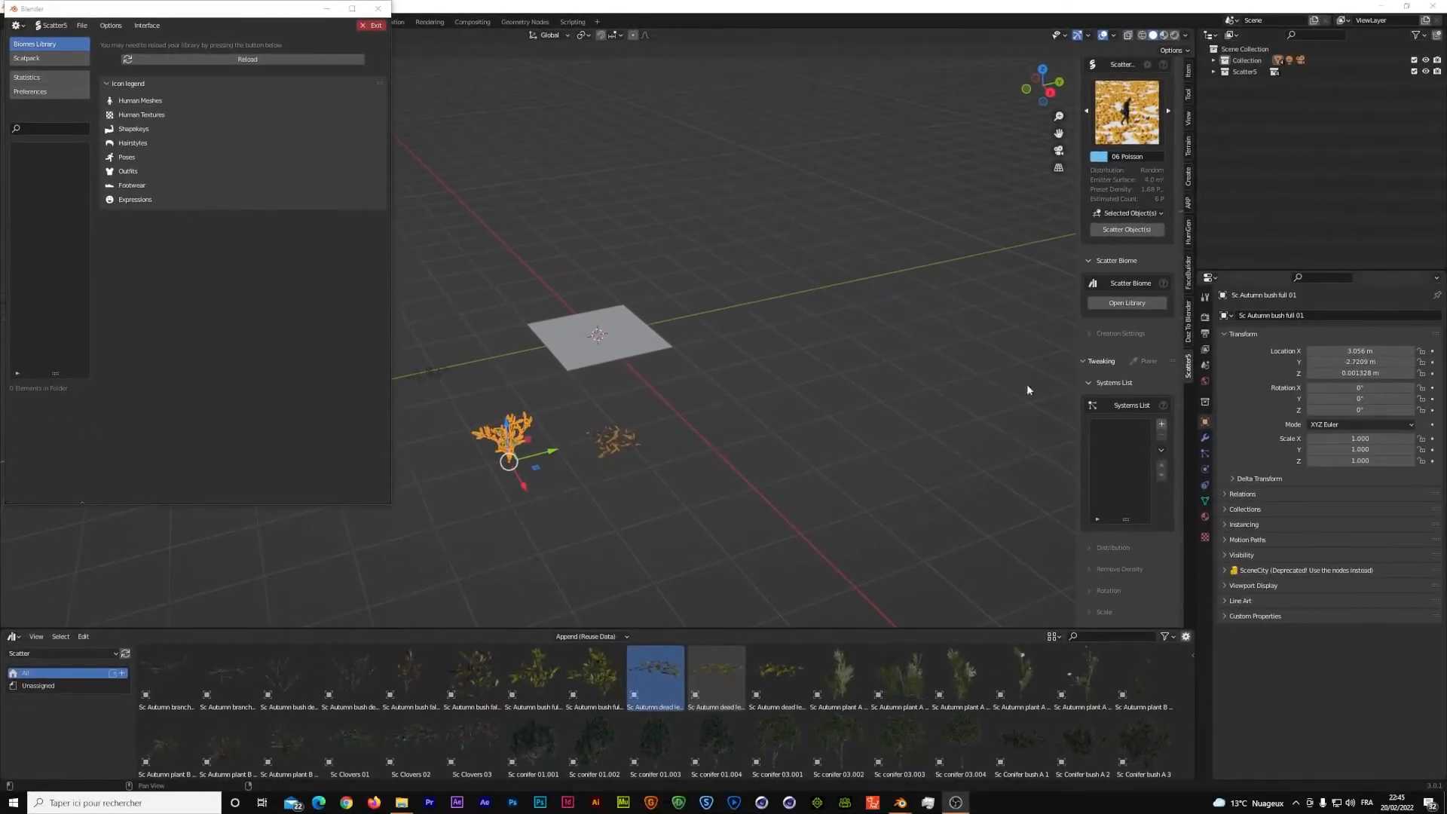
drag(154, 10, 676, 123)
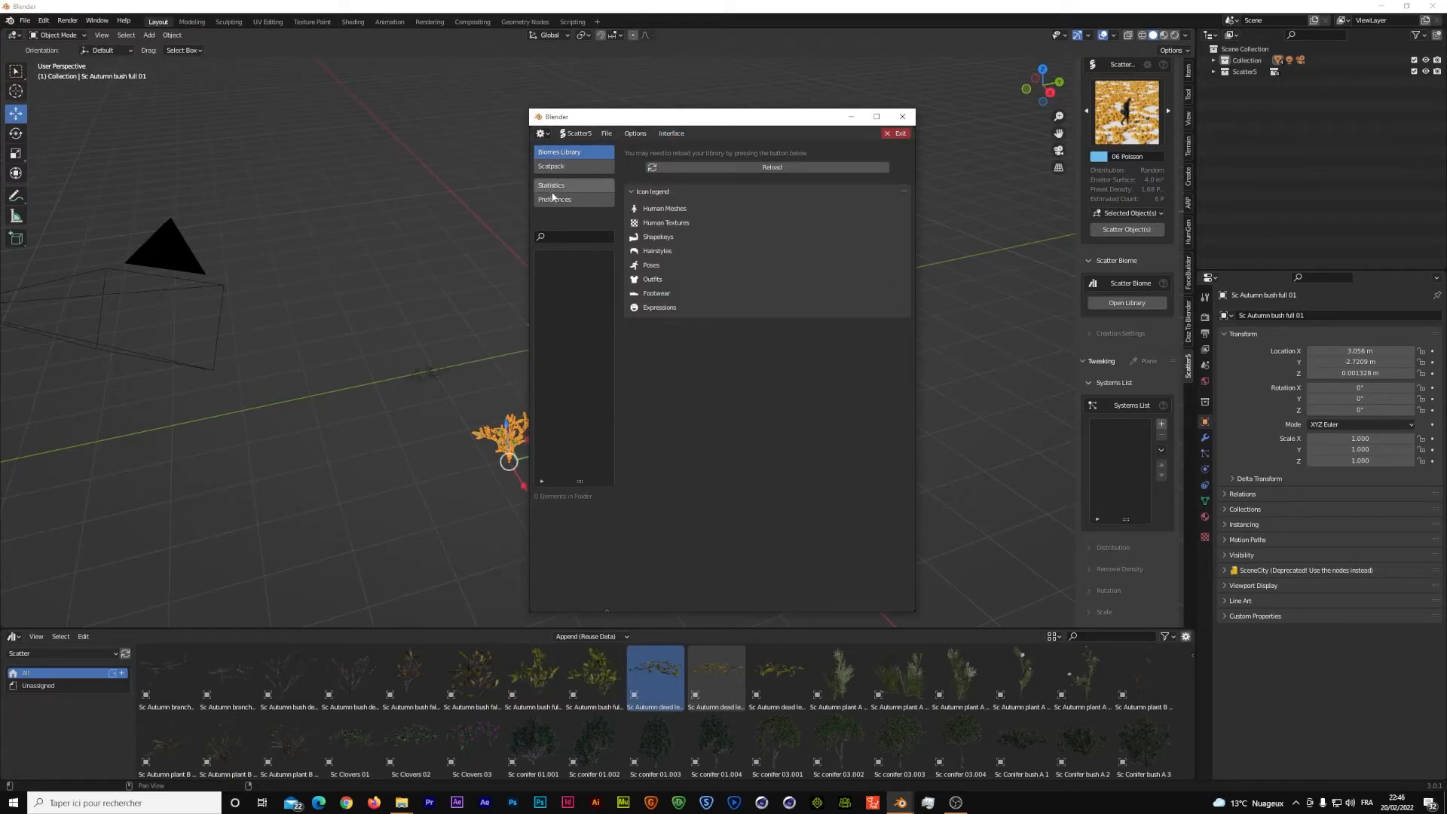
click(559, 167)
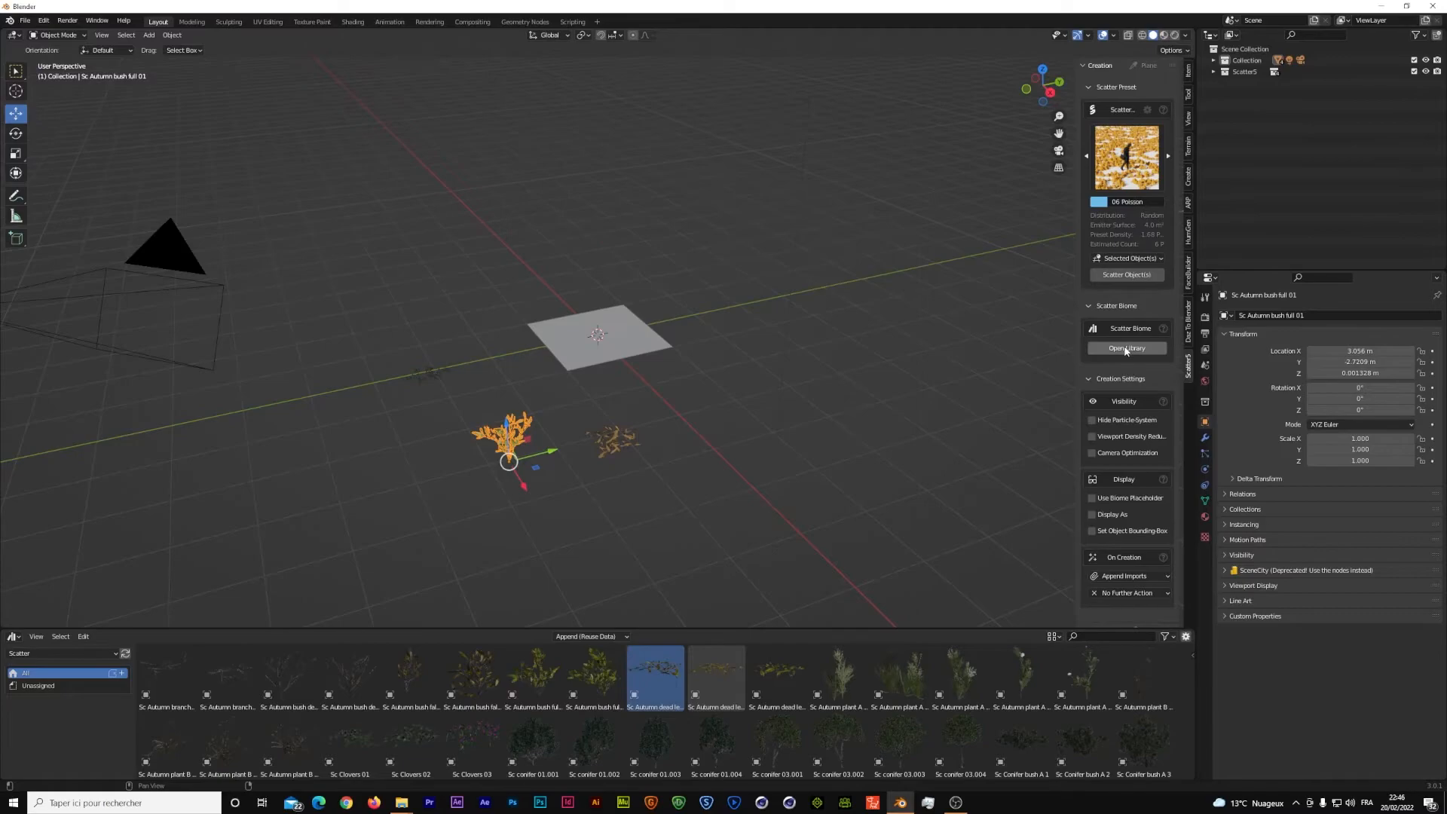
- Reopen the biome library, reload its contents and place its window beside the scattered objects' viewport area
click(1126, 349)
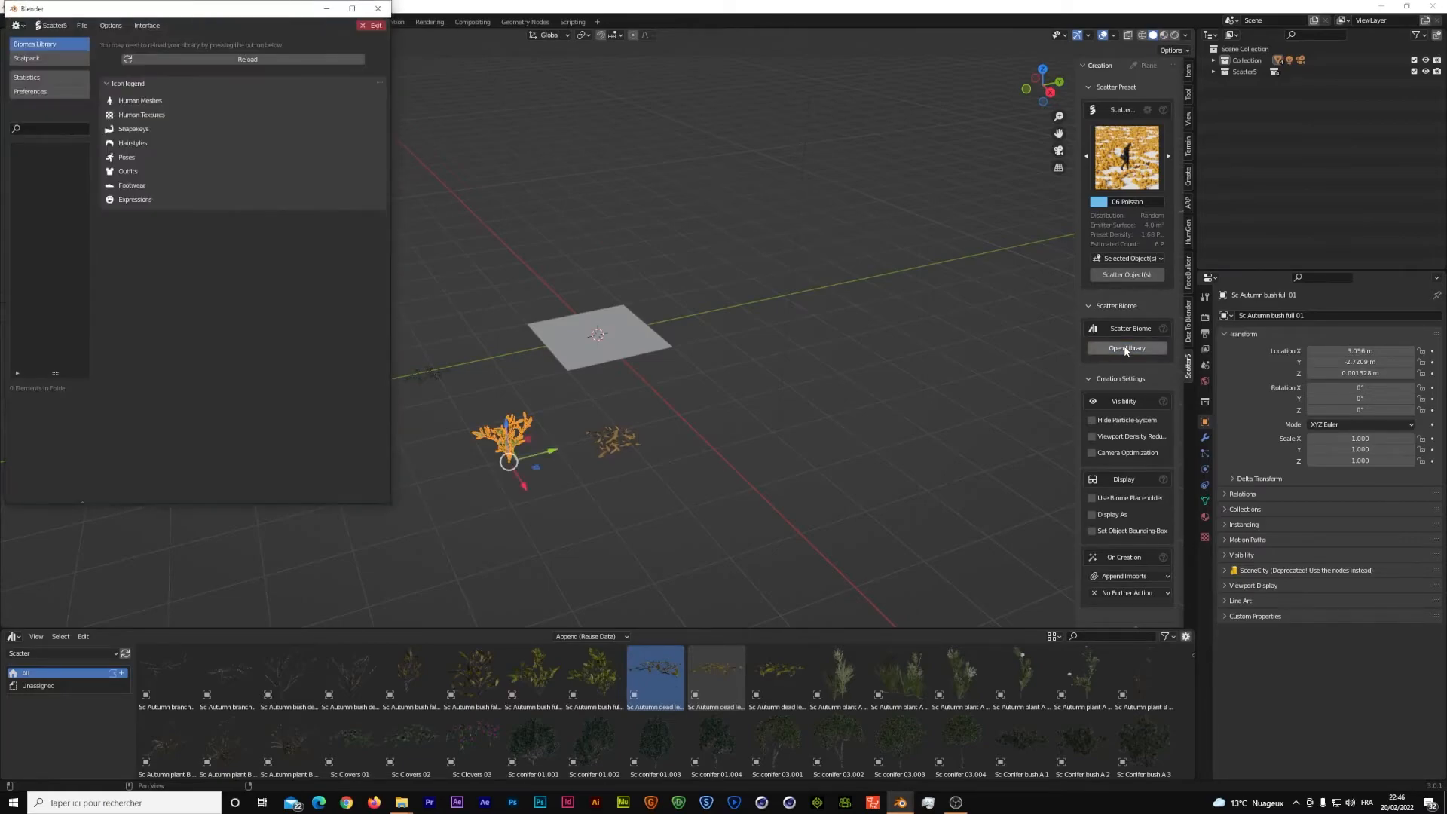
click(207, 59)
drag(222, 11, 712, 116)
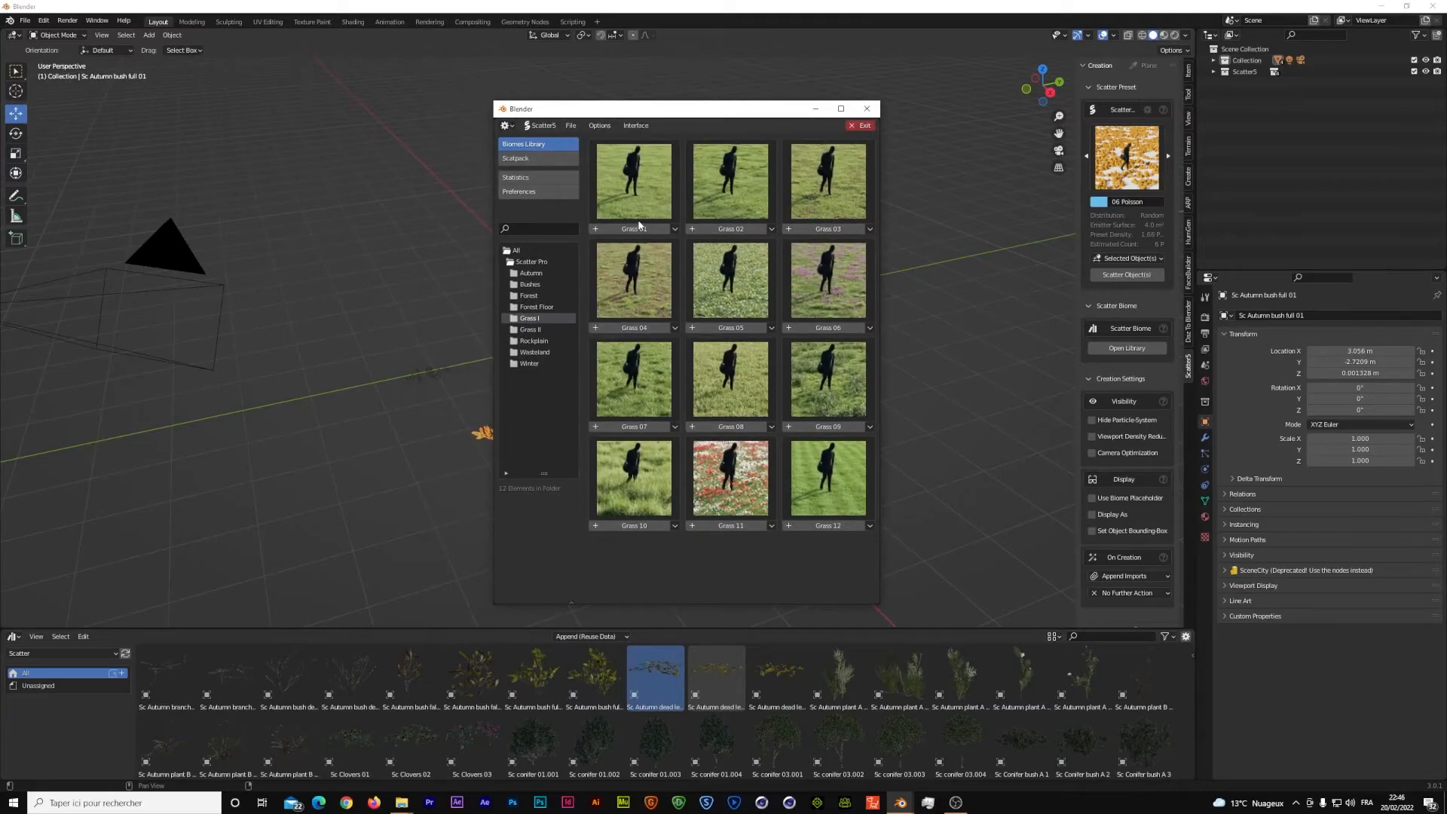
drag(722, 118, 865, 124)
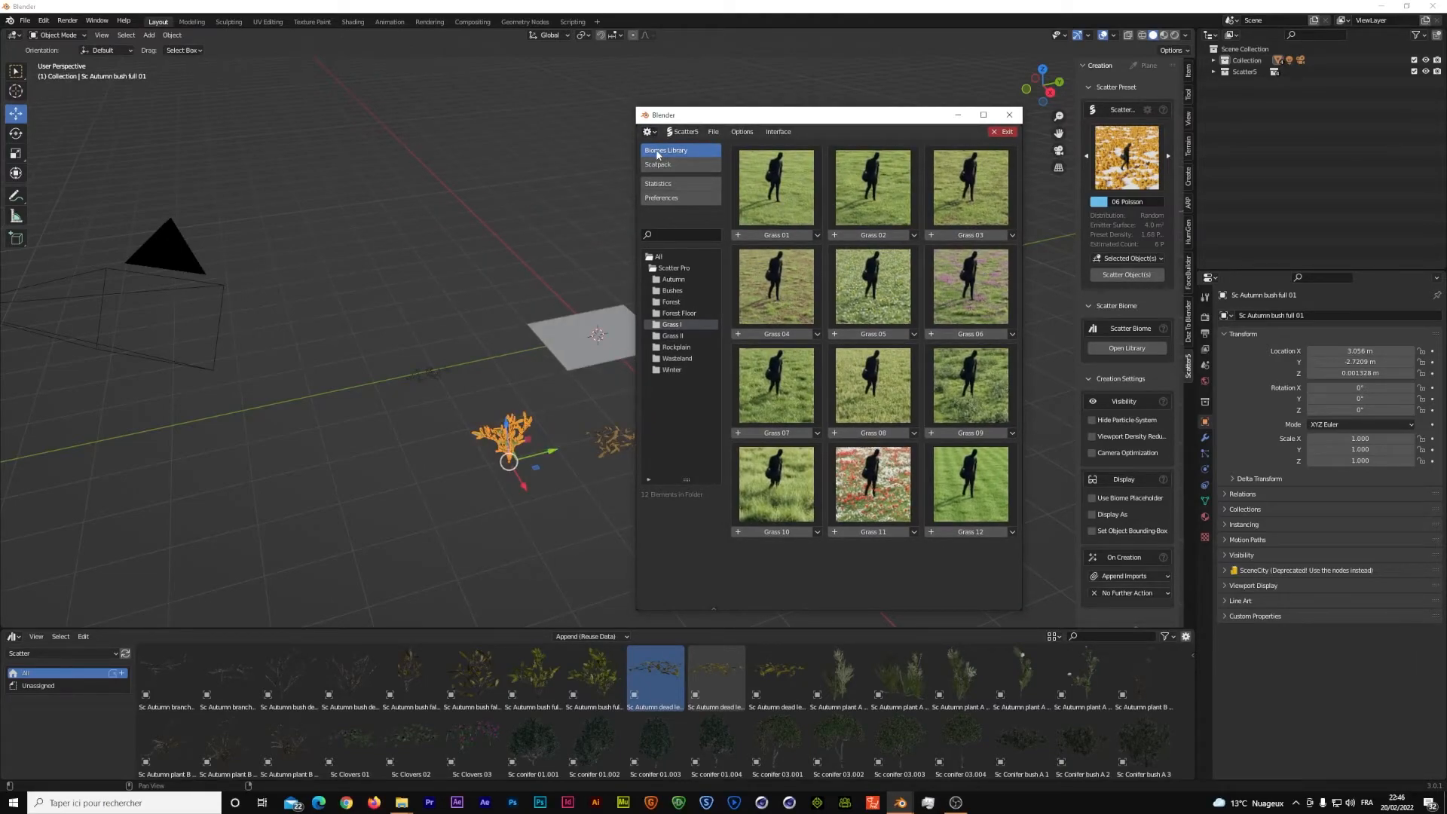
- View the whole Scatter Pro collection and the Scatpack page, and return to the Biomes Library with the plane uncovered
click(652, 270)
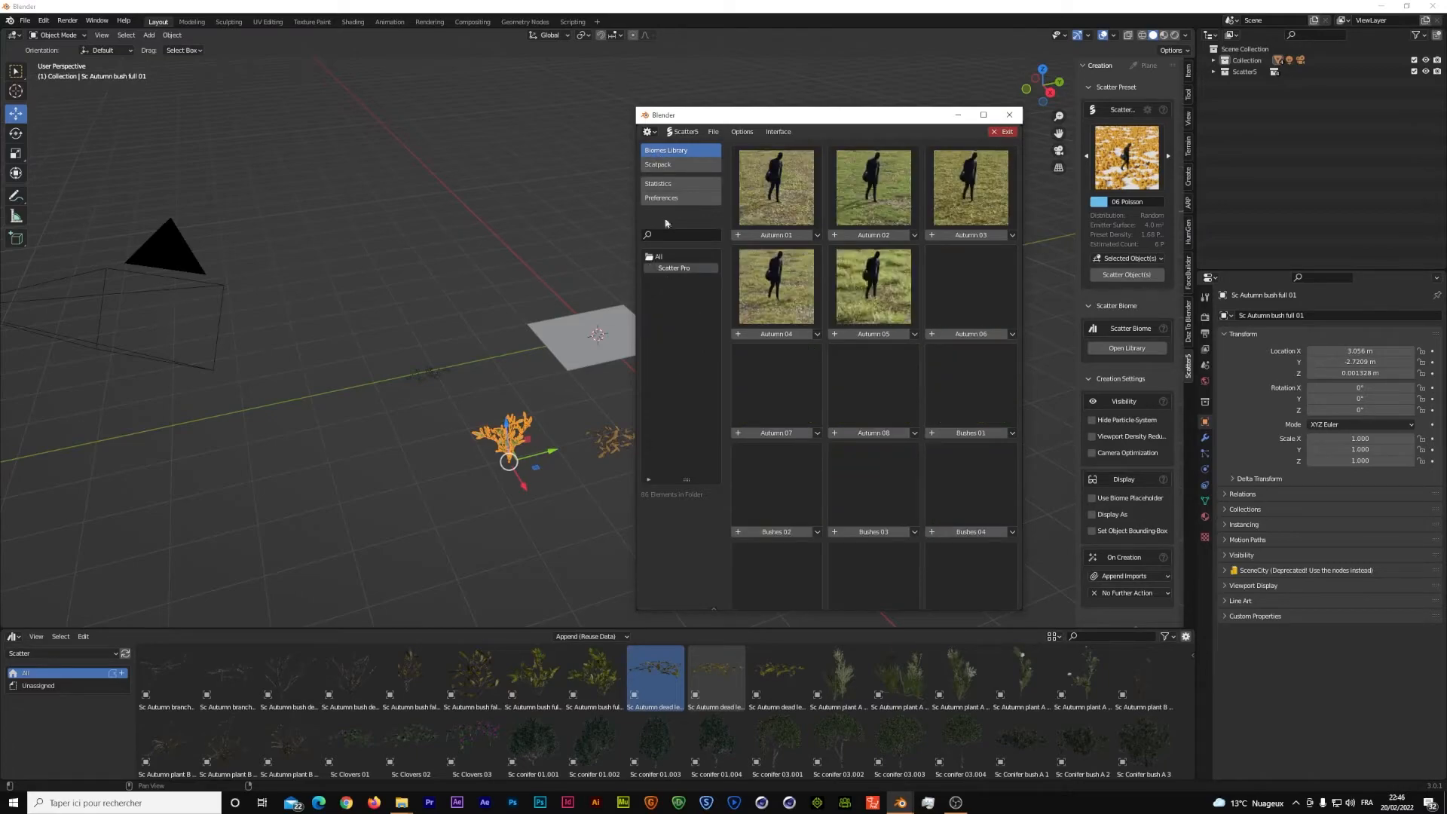
click(661, 166)
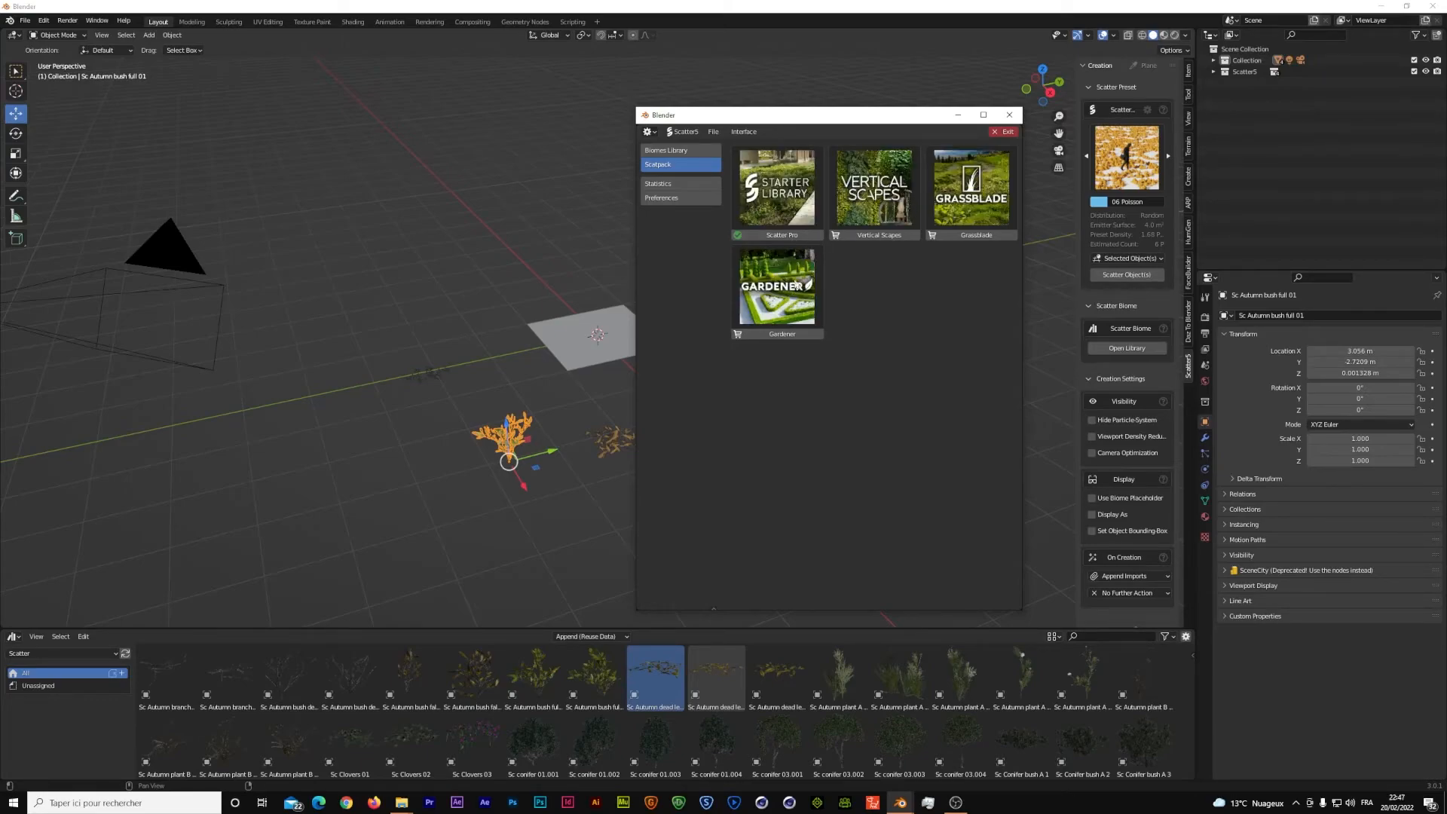
click(680, 151)
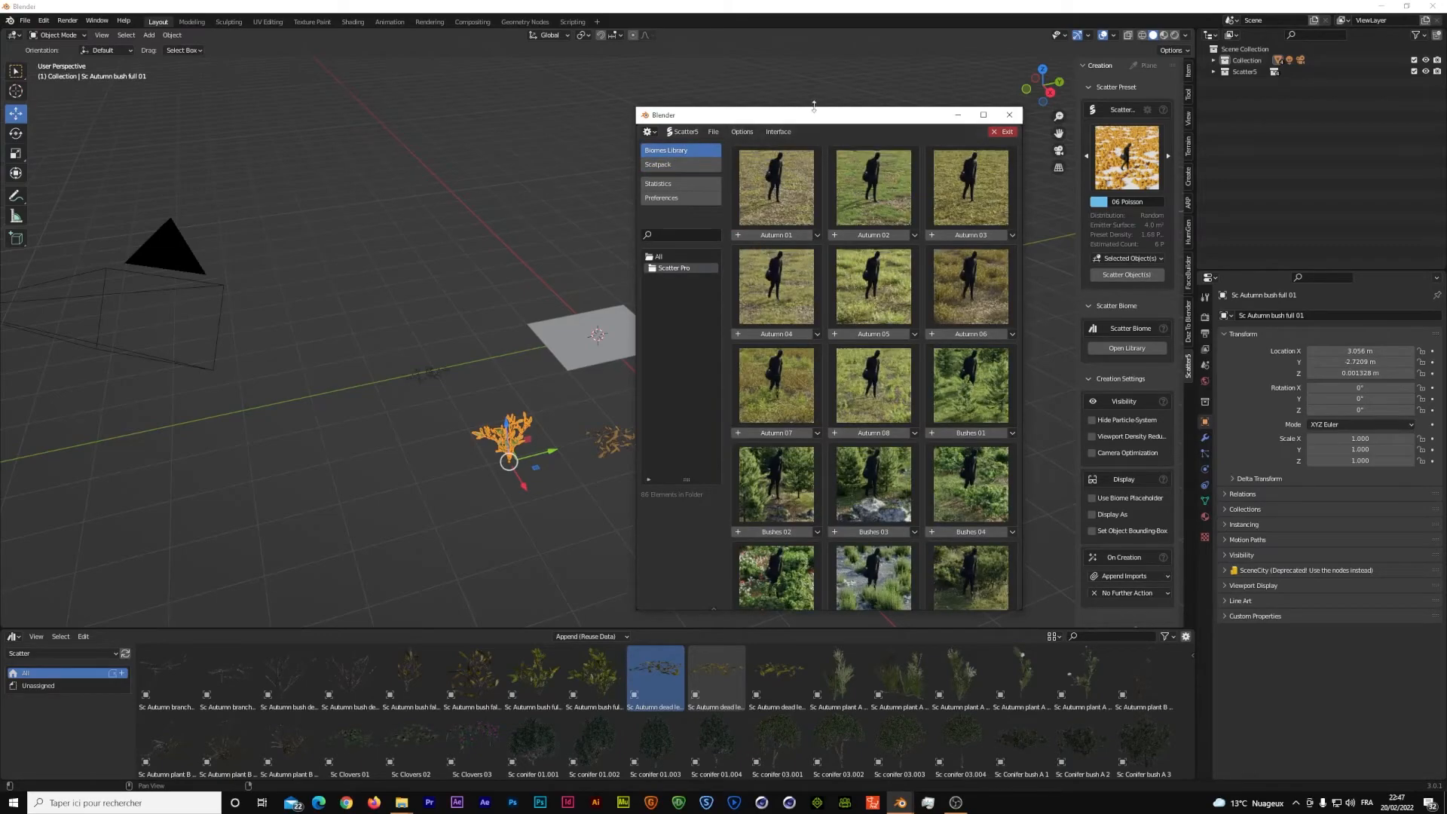
drag(816, 120, 956, 73)
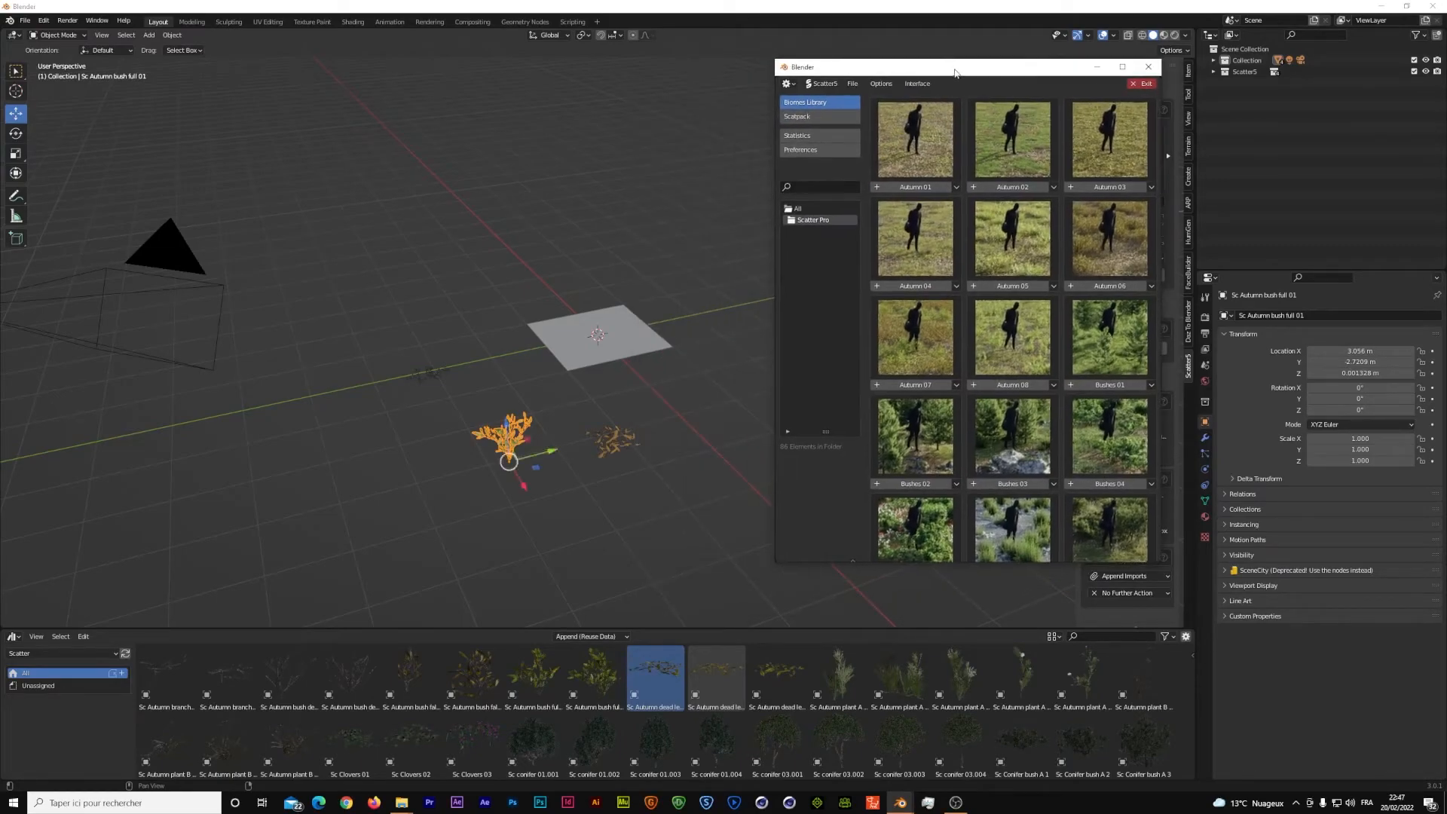
- Browse the Scatter Pro biome categories from Autumn, Bushes and Forest through Grass, Rockplain and Wasteland to Winter
click(792, 221)
click(812, 230)
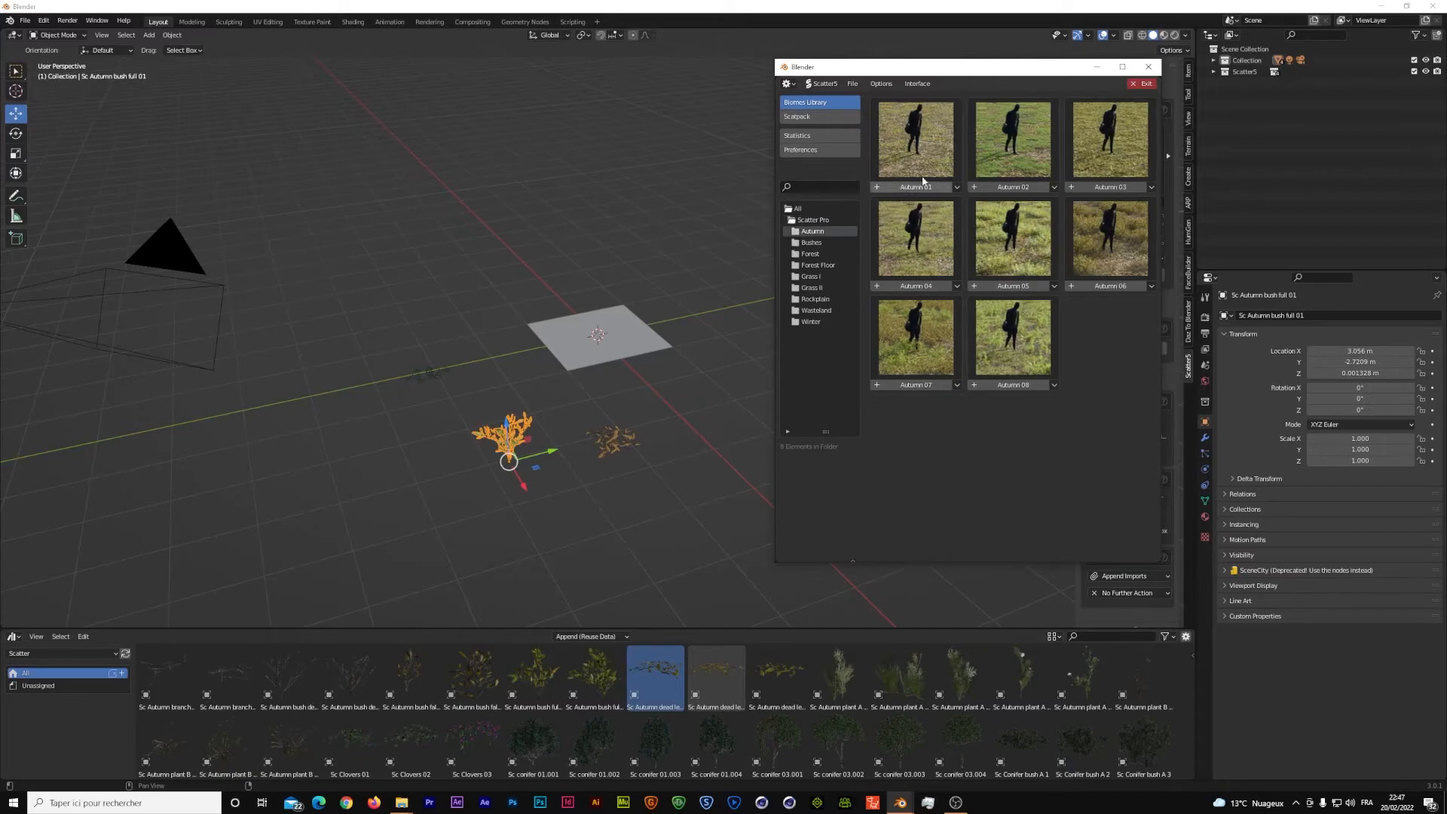
click(812, 241)
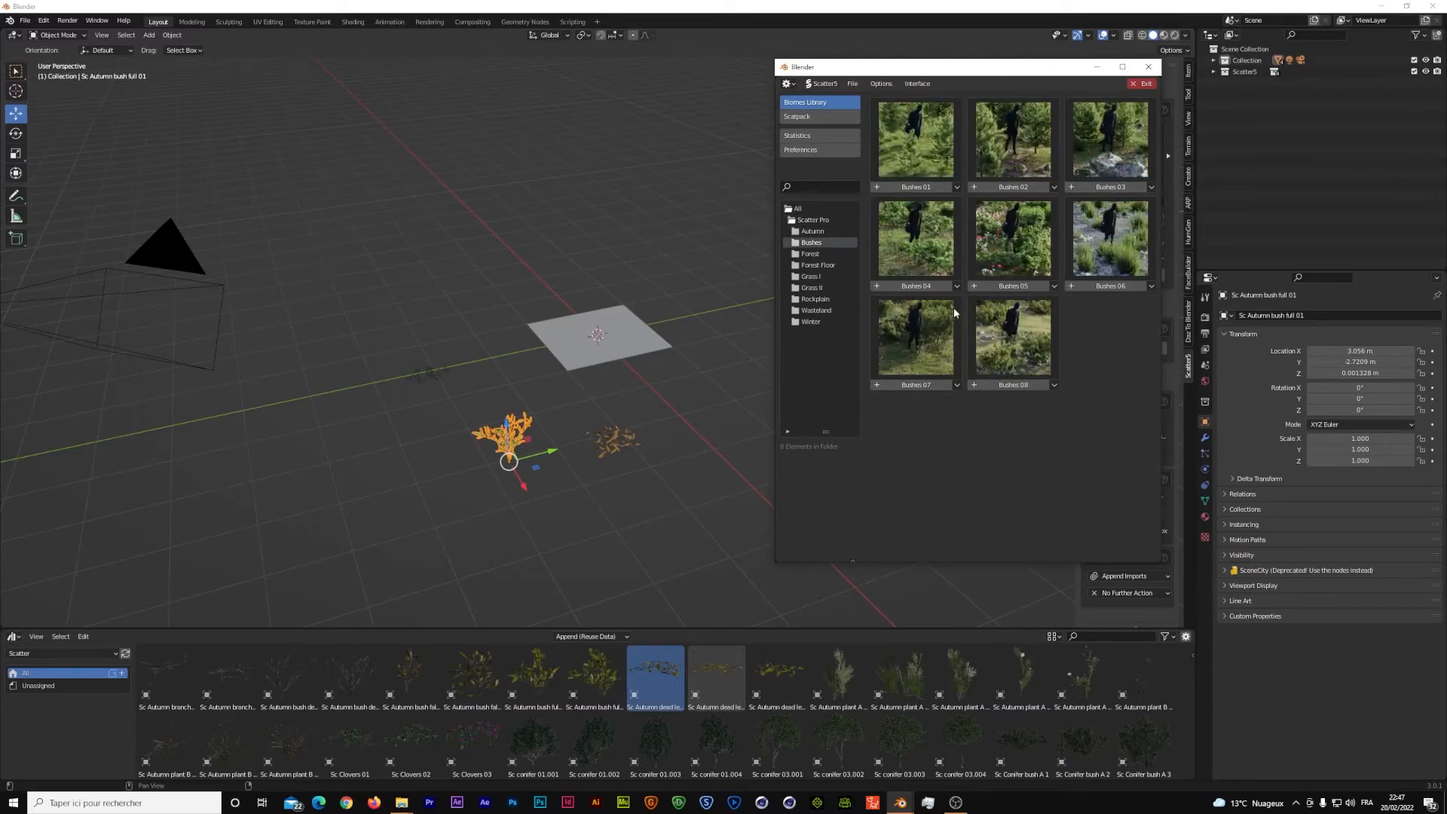
click(811, 253)
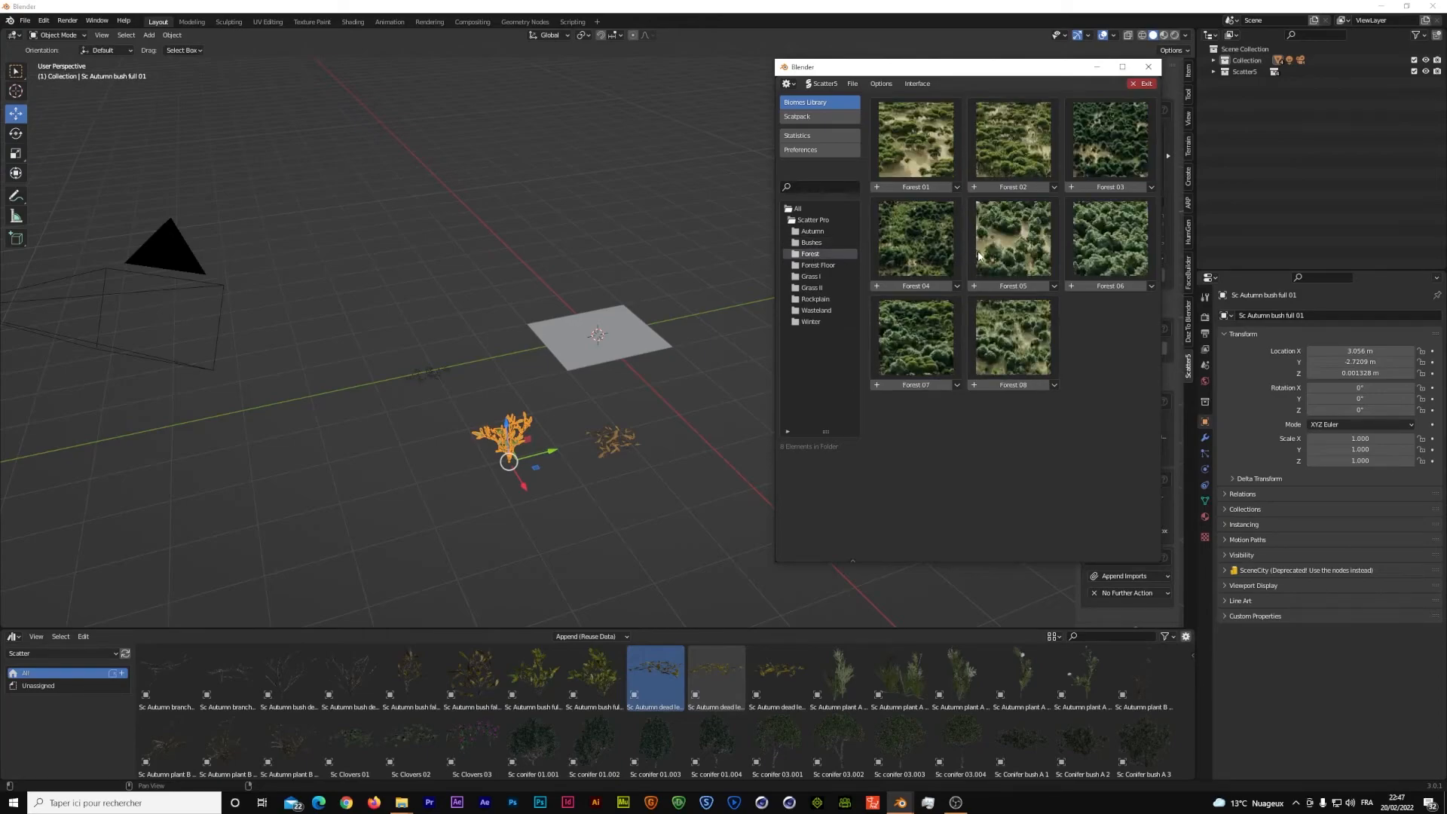
click(836, 266)
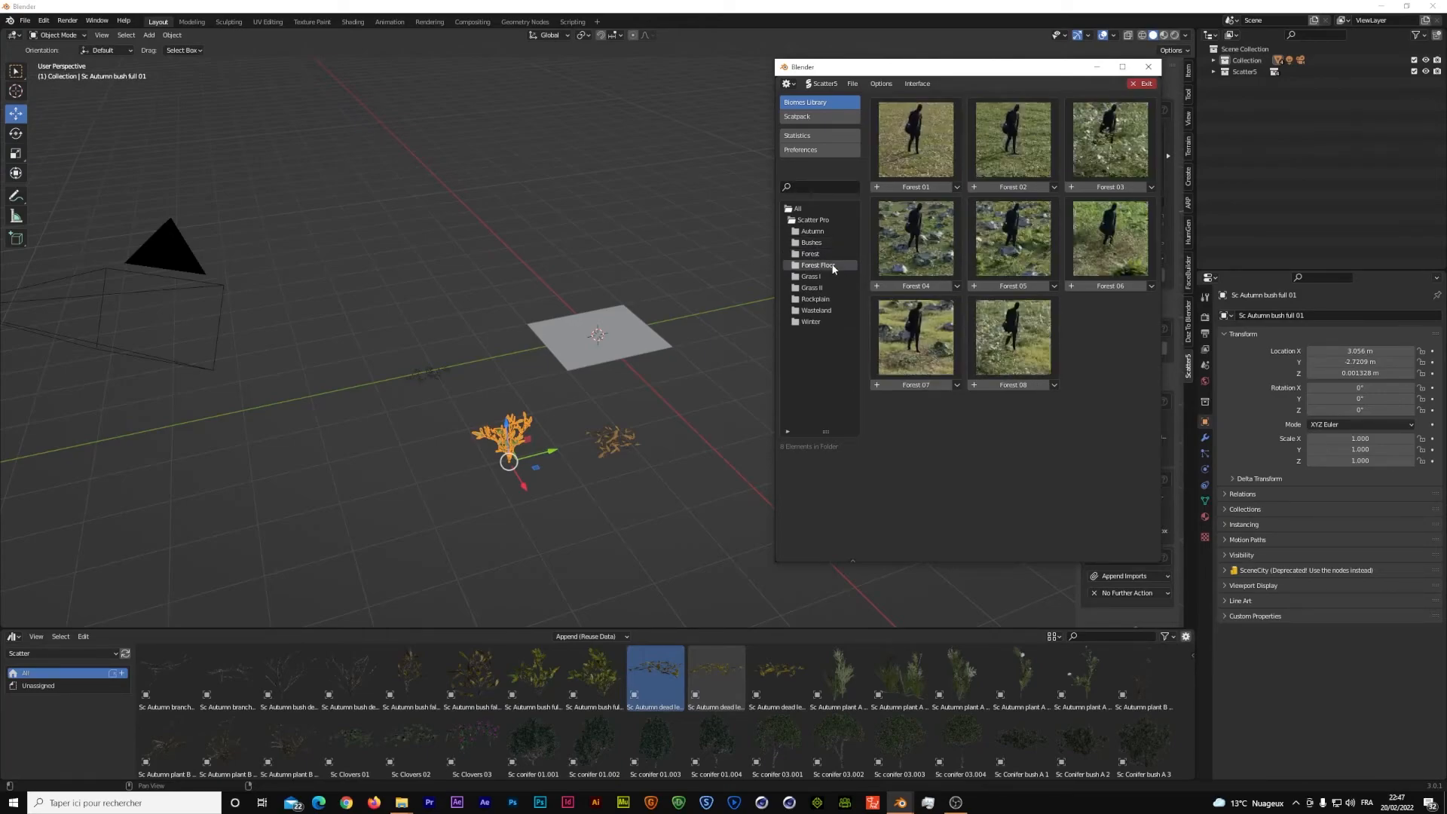
click(810, 277)
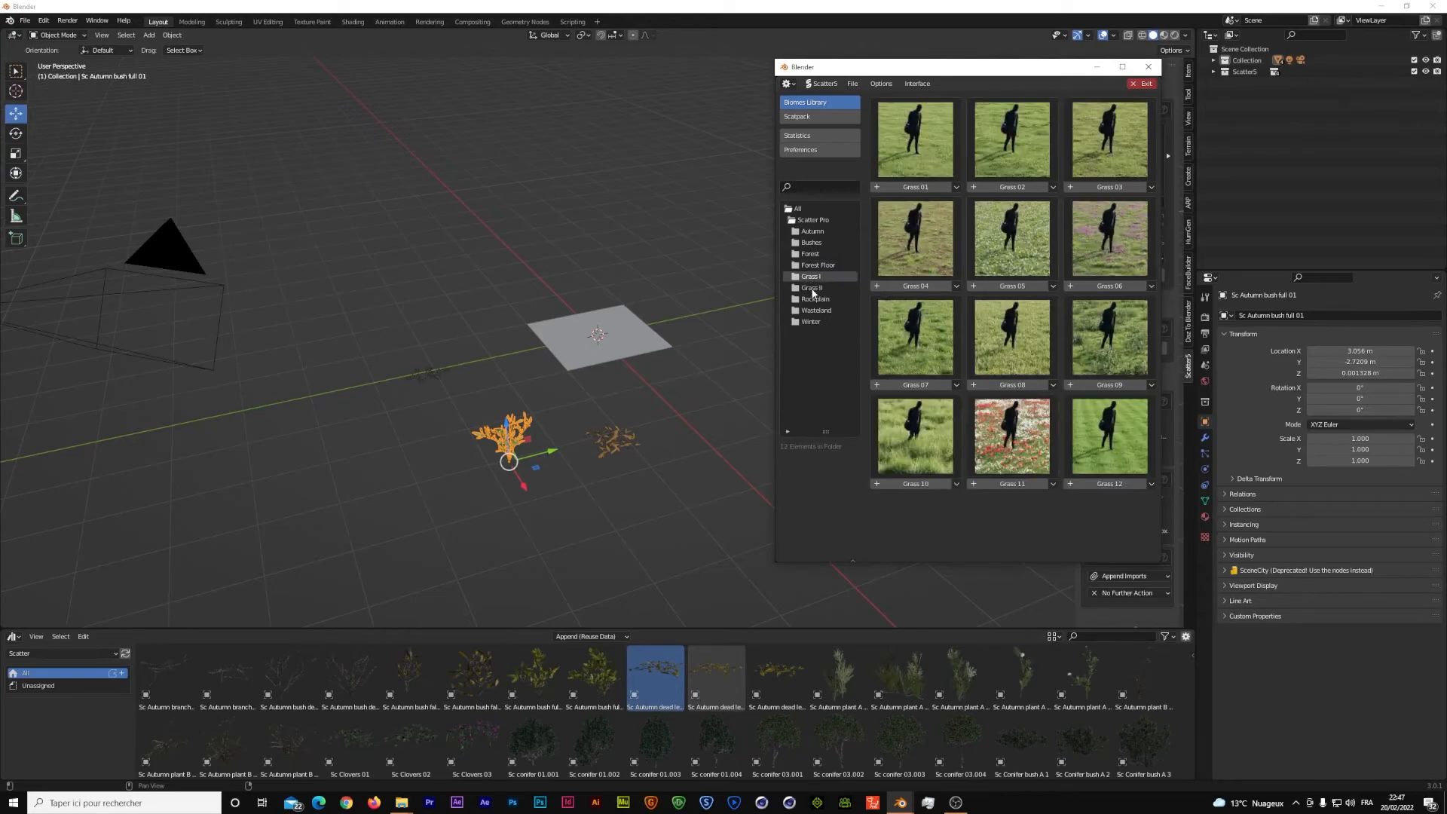
click(812, 287)
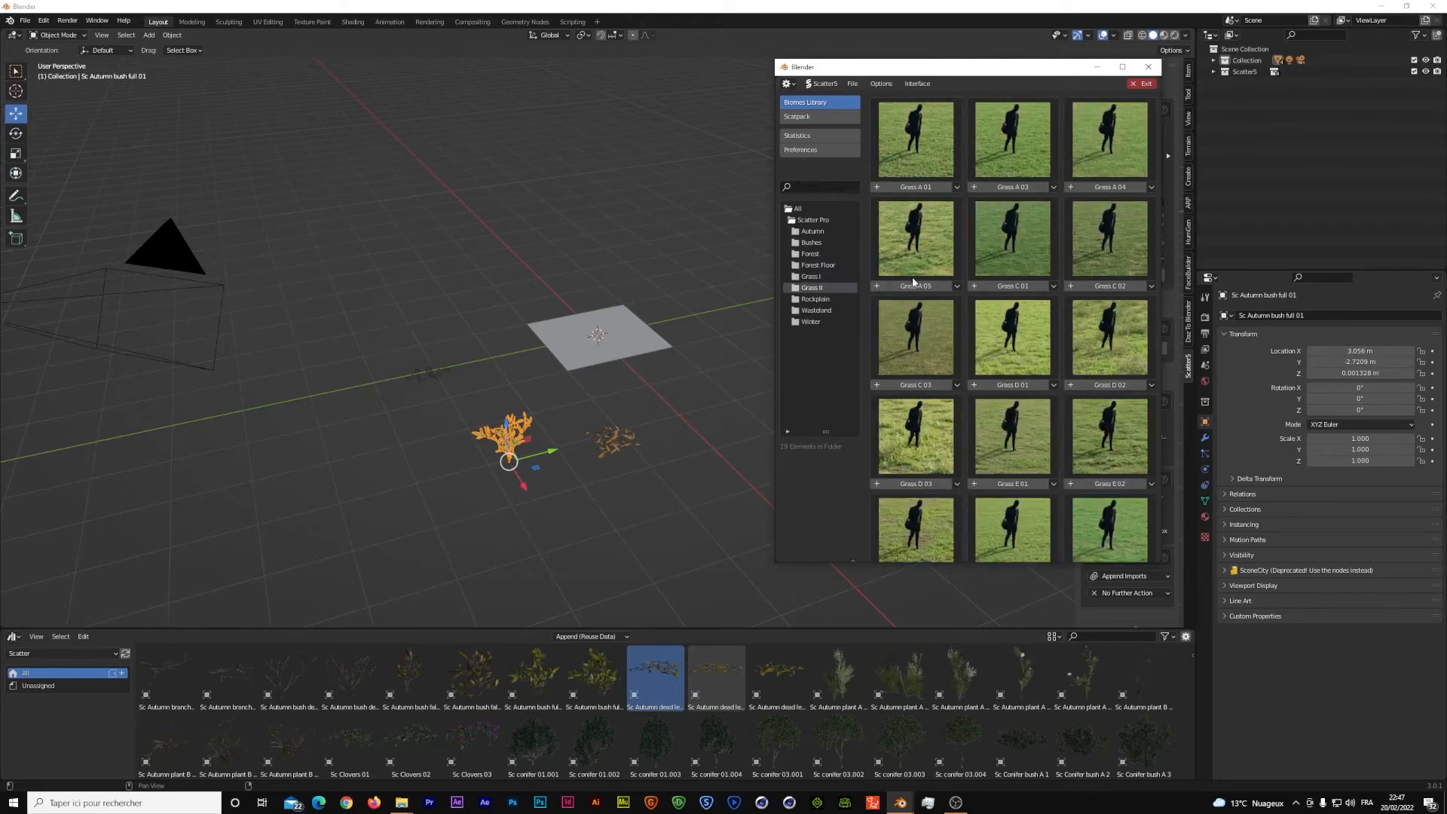
click(811, 299)
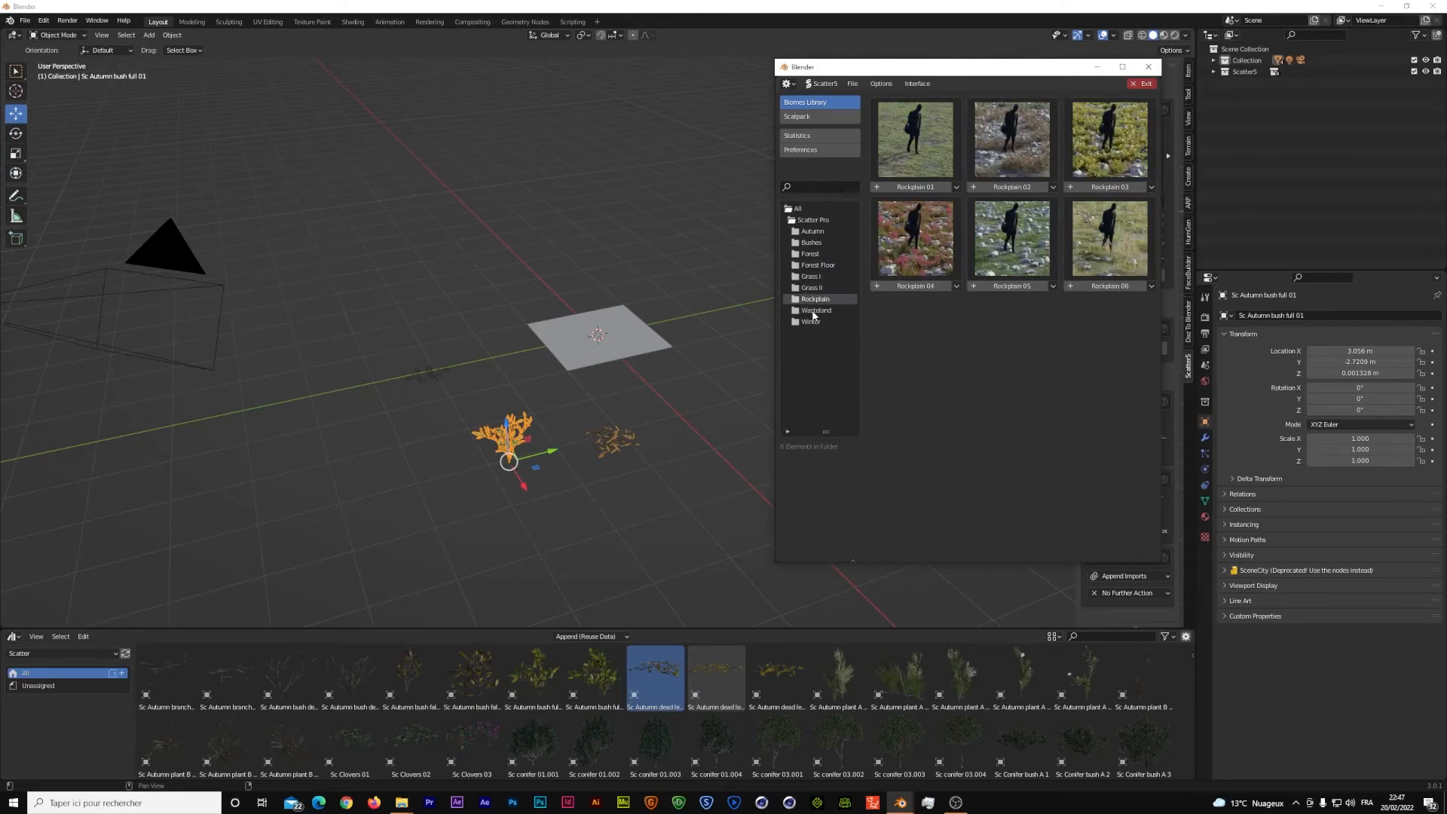
click(811, 276)
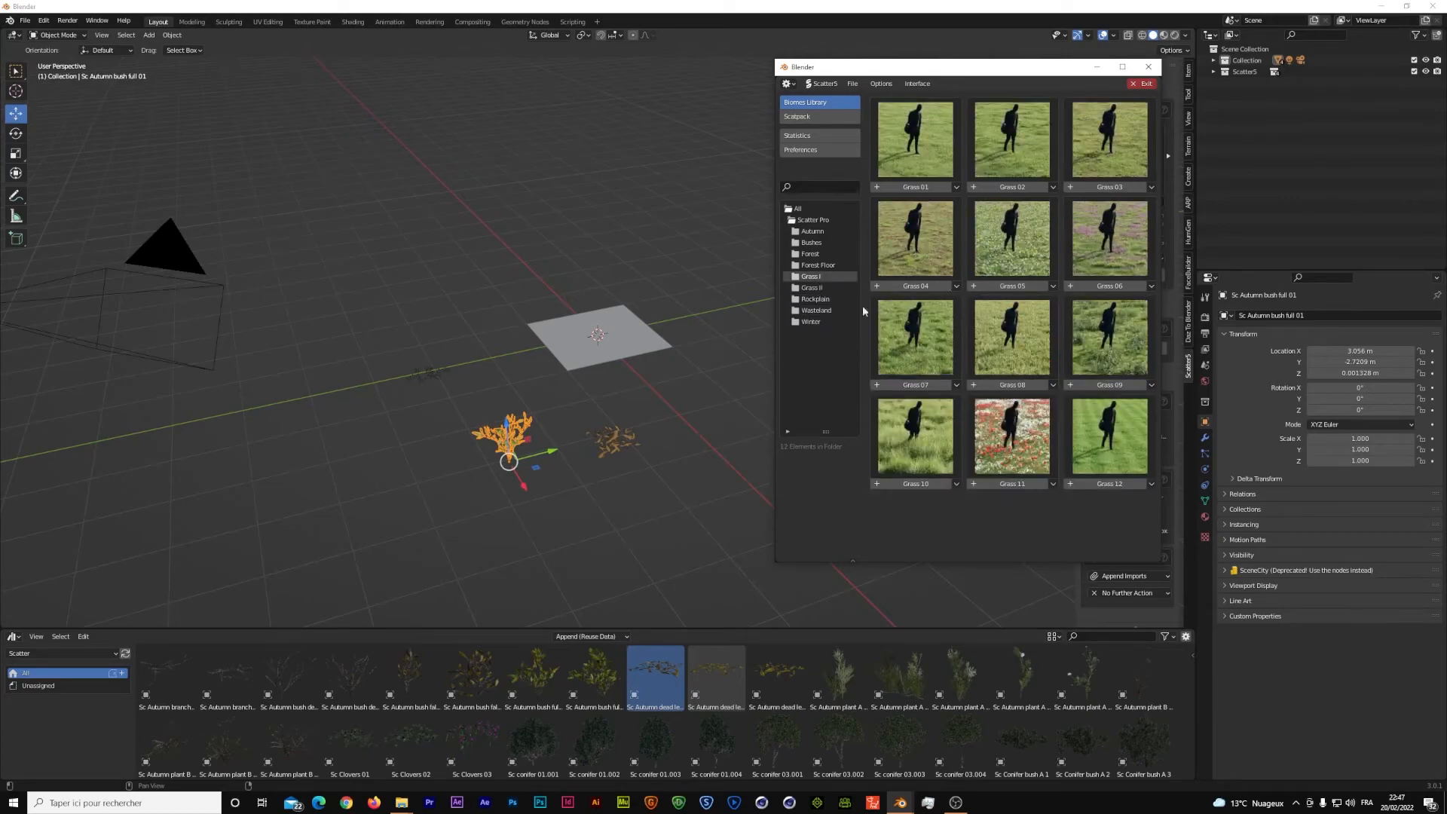
click(811, 290)
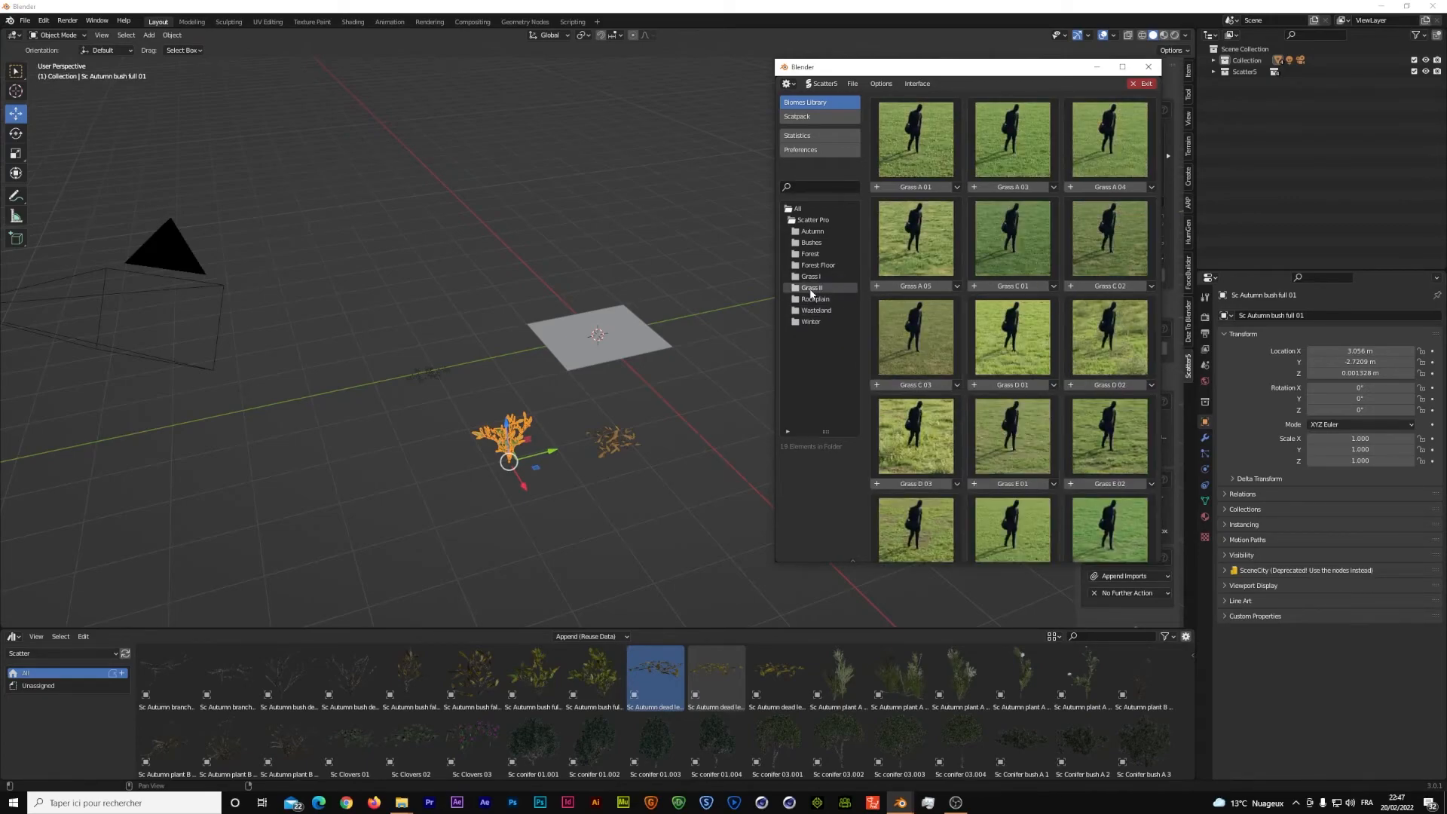
click(812, 278)
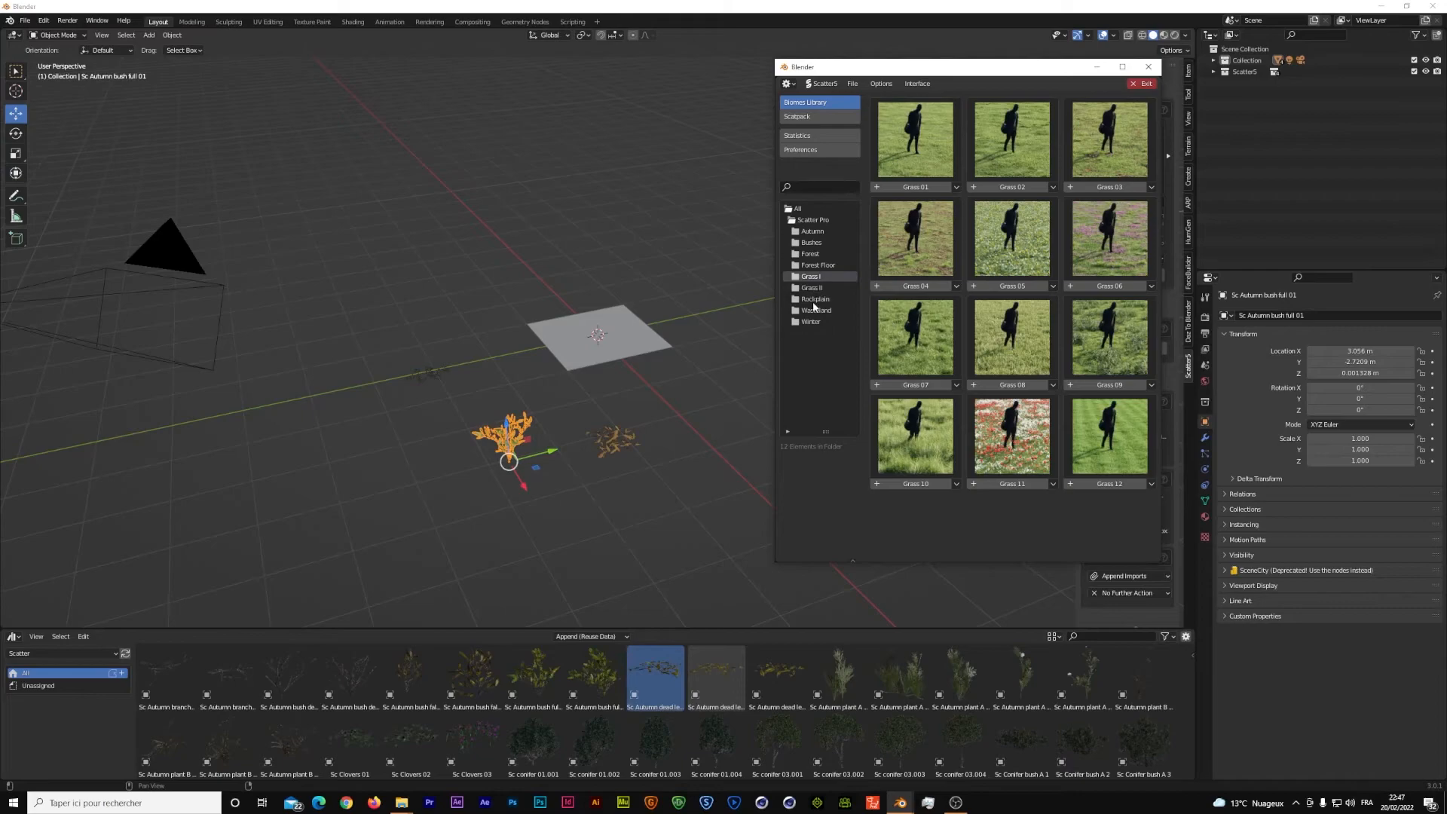
click(815, 300)
click(814, 312)
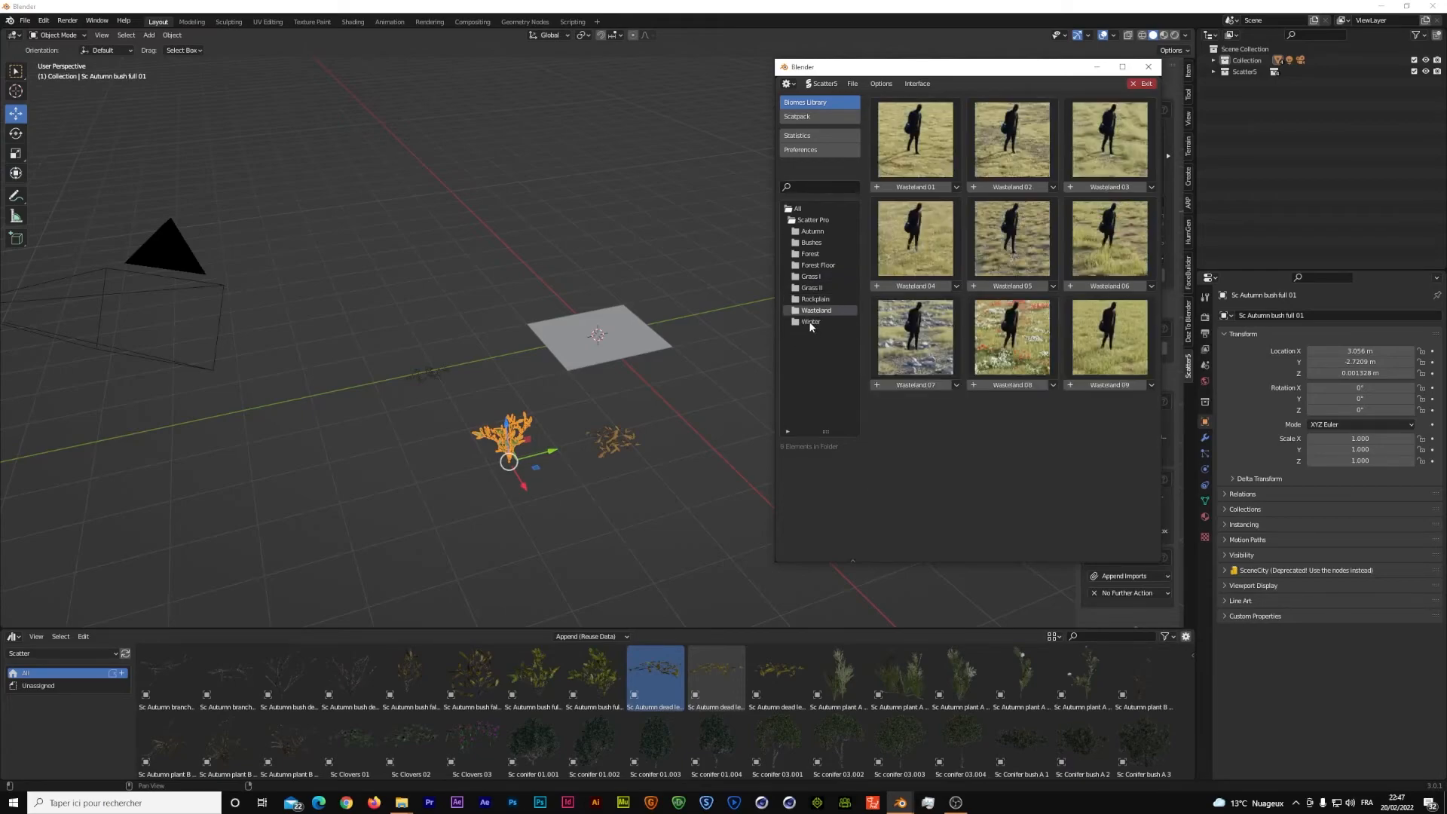
click(811, 322)
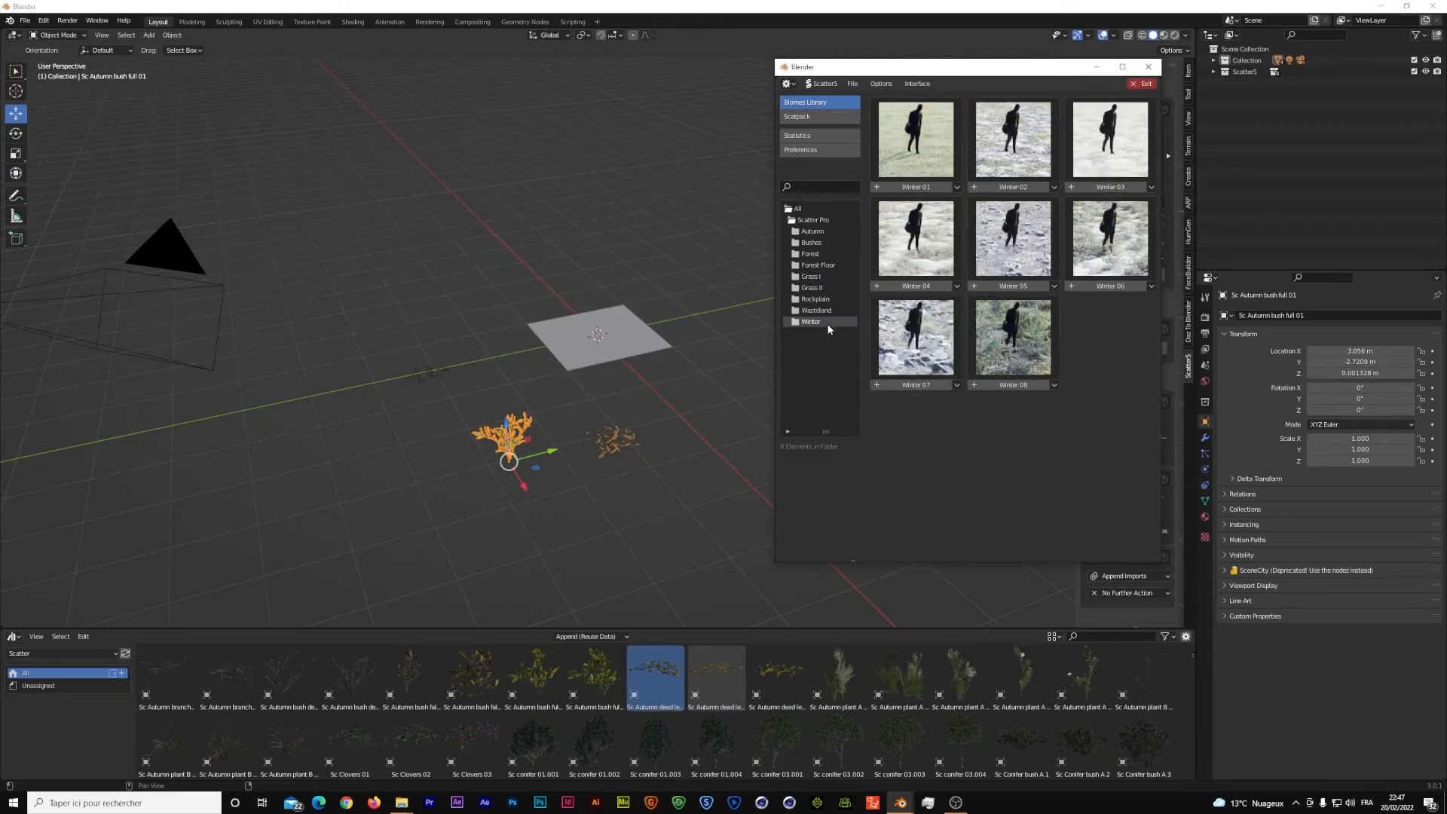
- Scatter the Winter 07 biome over the plane, then close the biome library and inspect the scattered rocks and plants
click(615, 349)
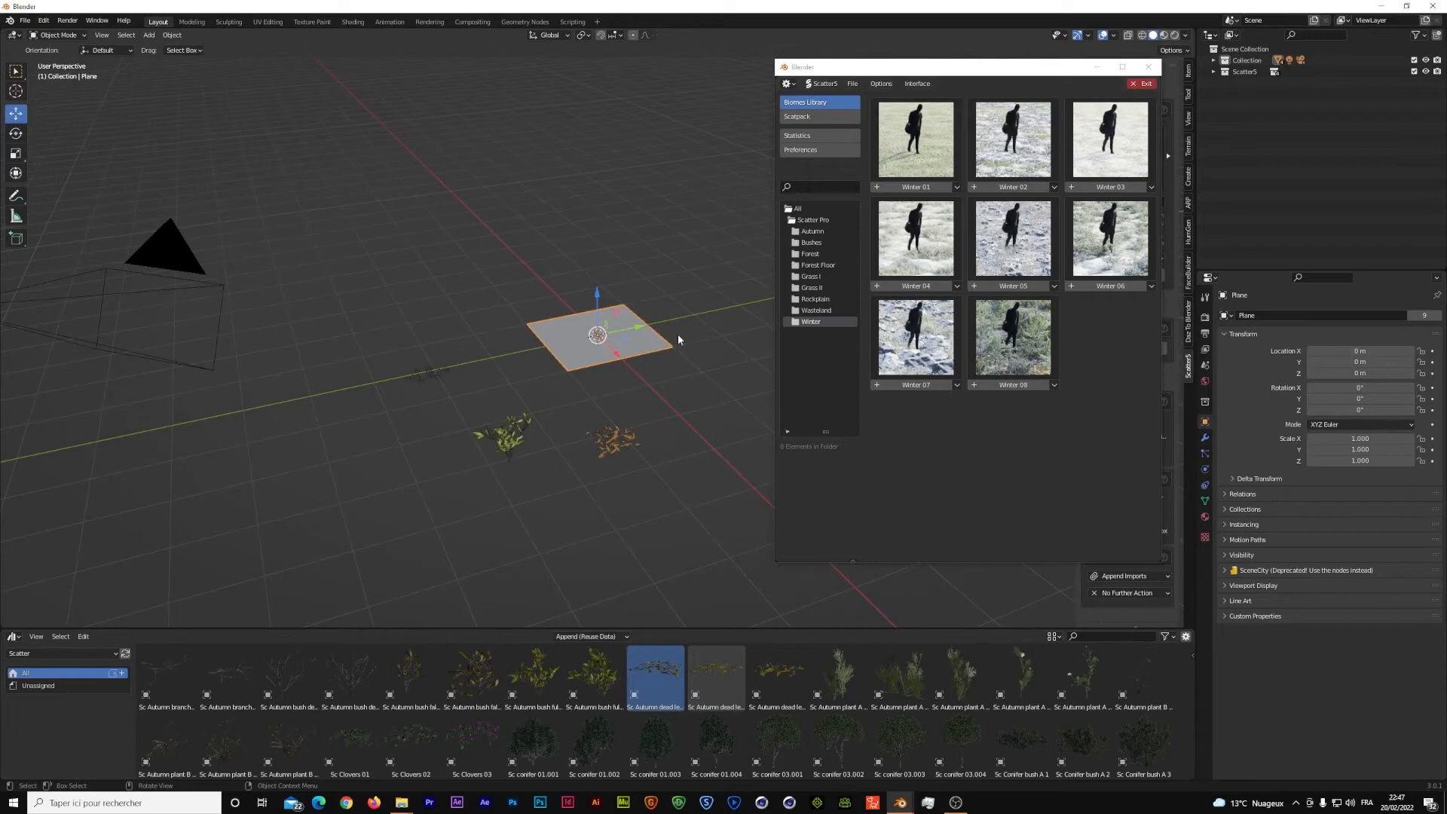
click(905, 383)
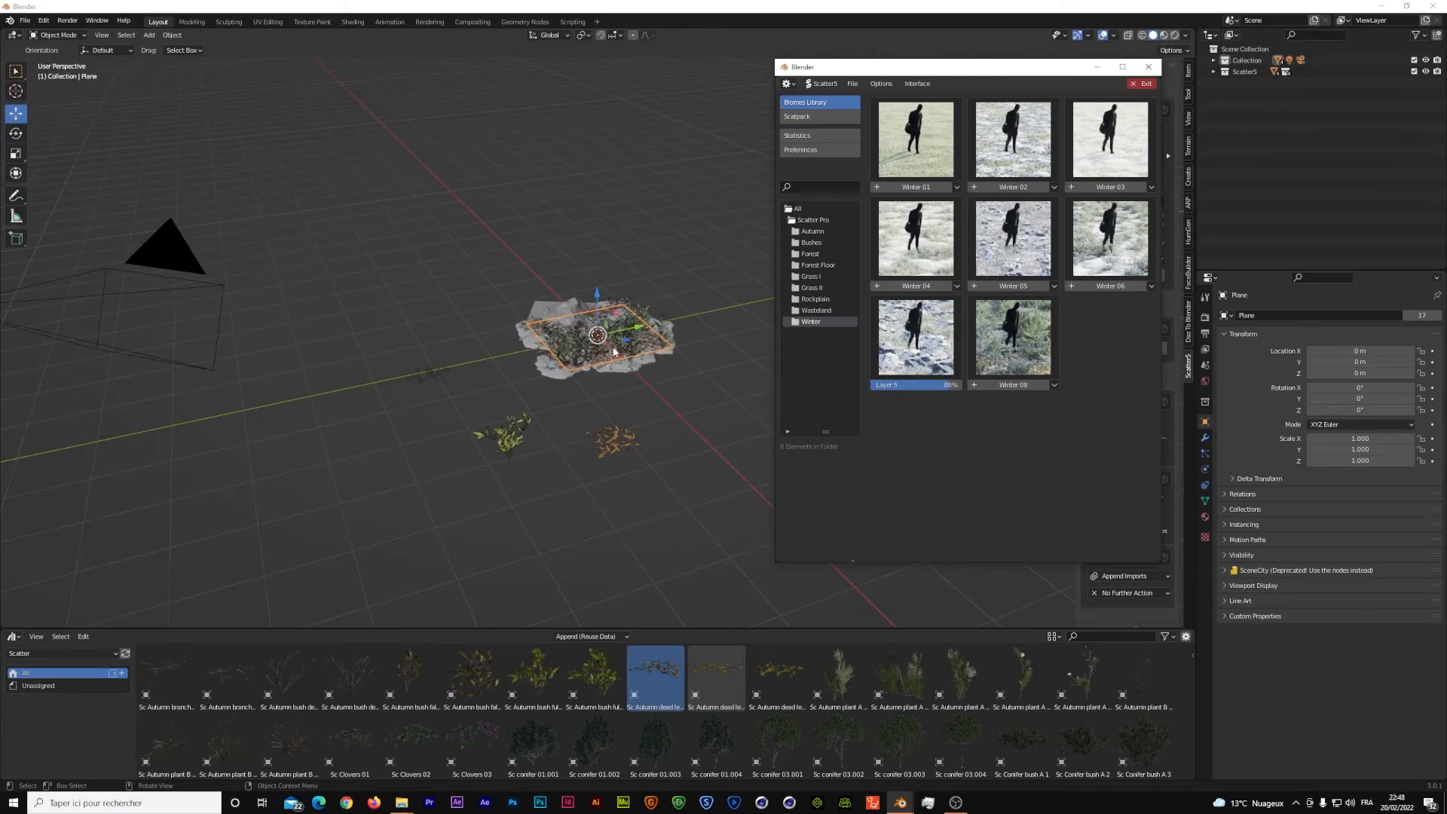
scroll(614, 350, up, 4)
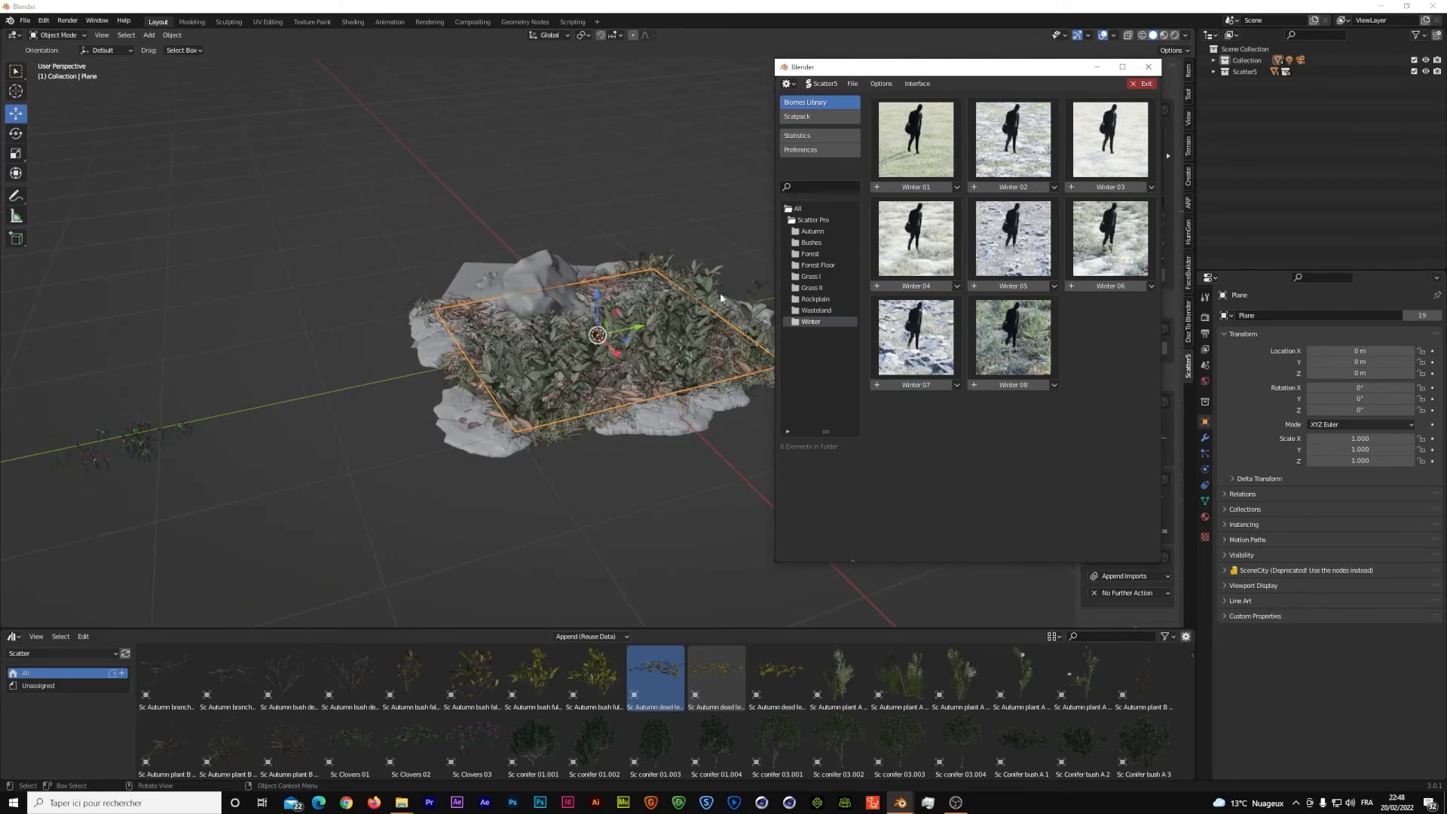
click(1147, 66)
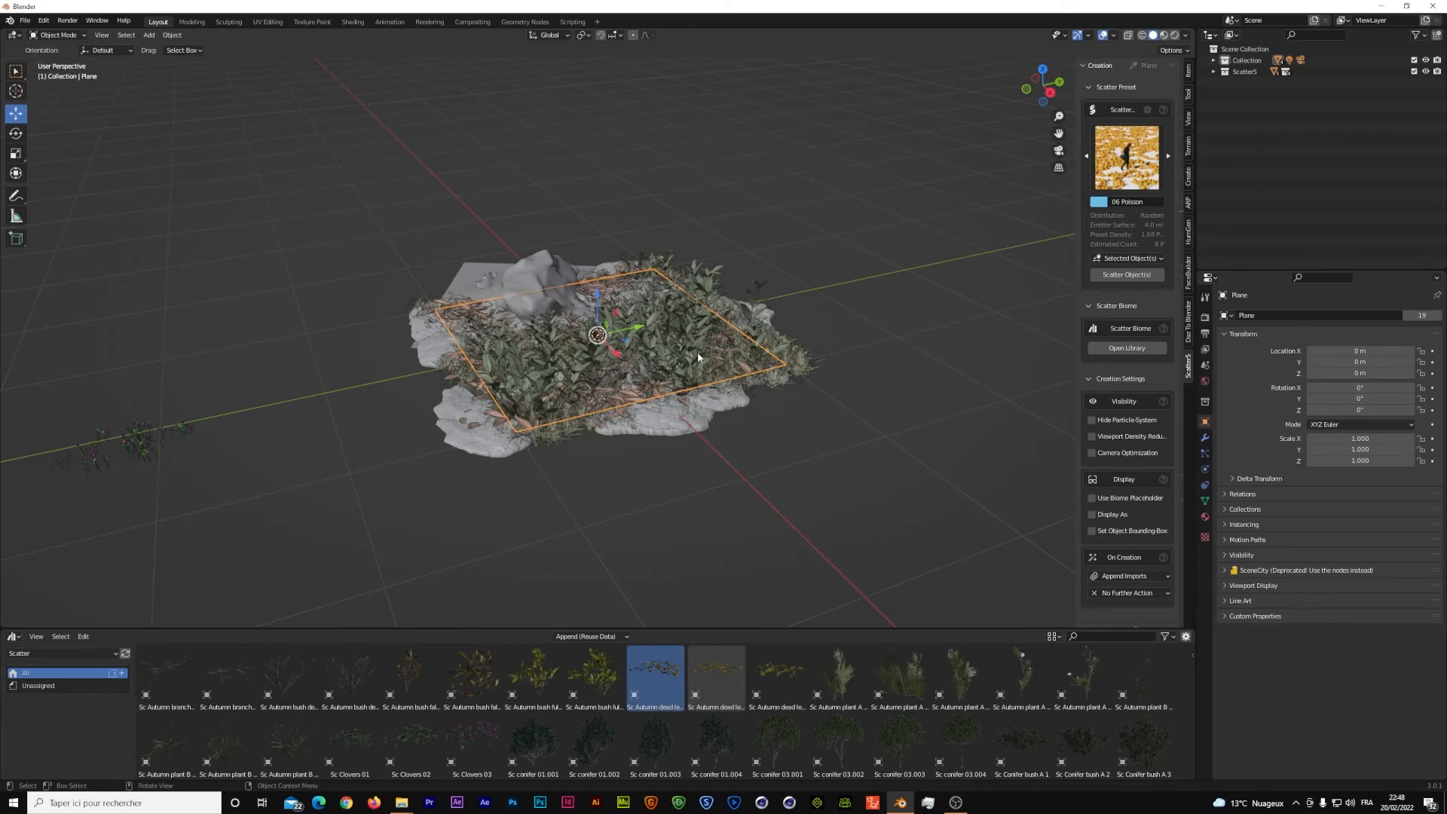
scroll(558, 334, down, 6)
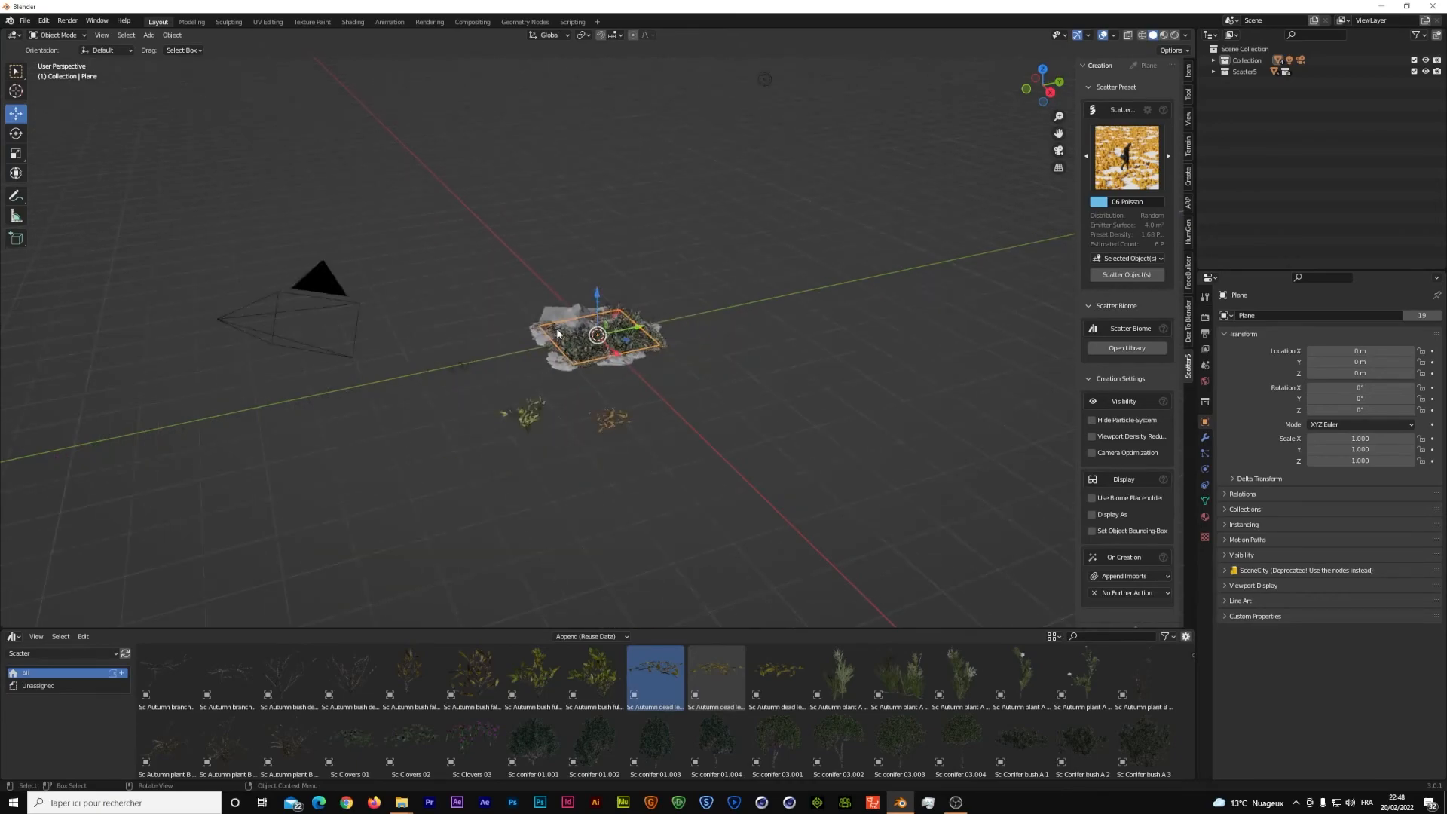
scroll(583, 346, up, 3)
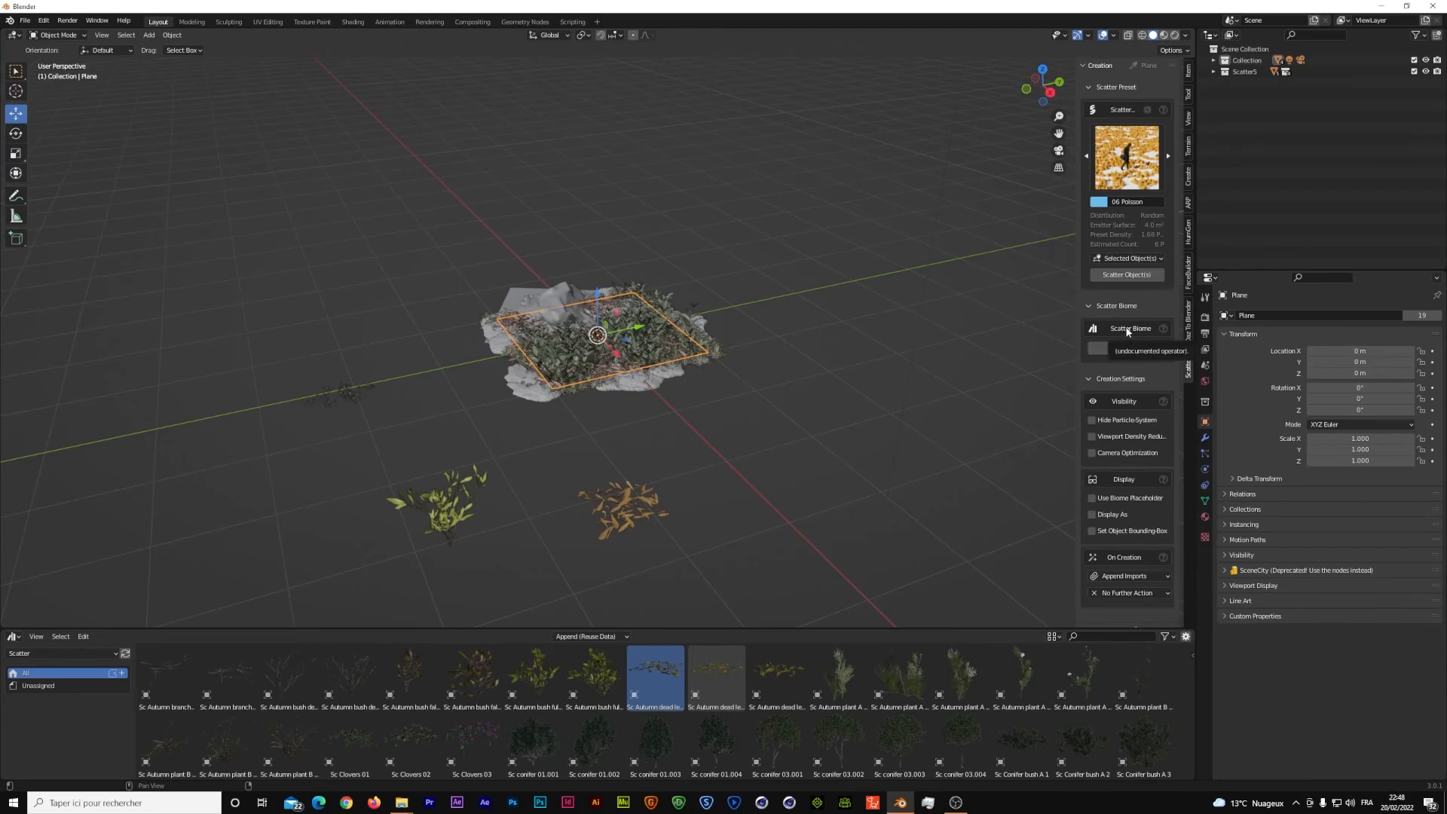
- Examine the options in the Wind and Abiotic tweaking settings for the plane's scatter, collapsing each section after viewing it
scroll(1127, 331, down, 15)
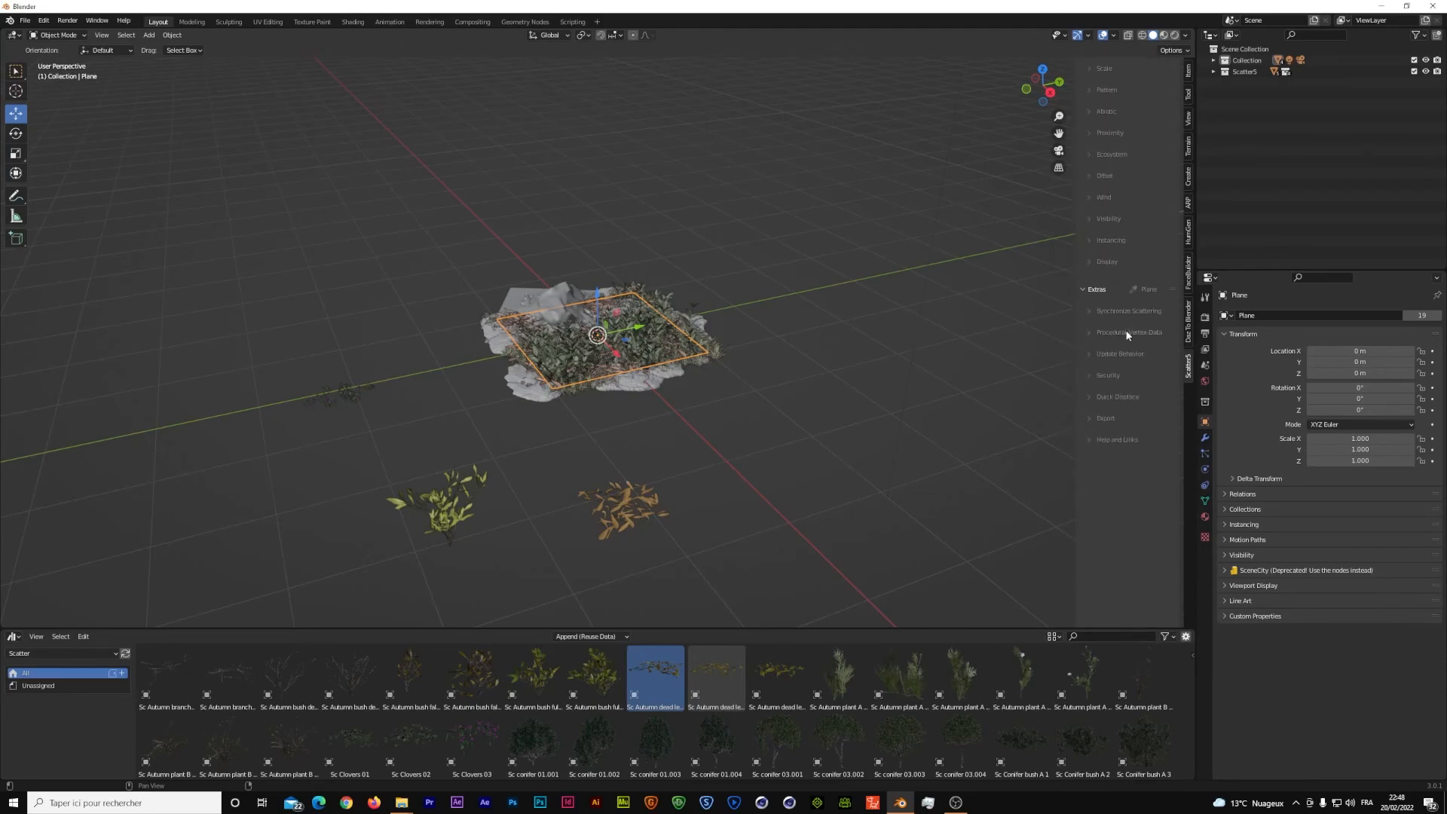
click(1091, 197)
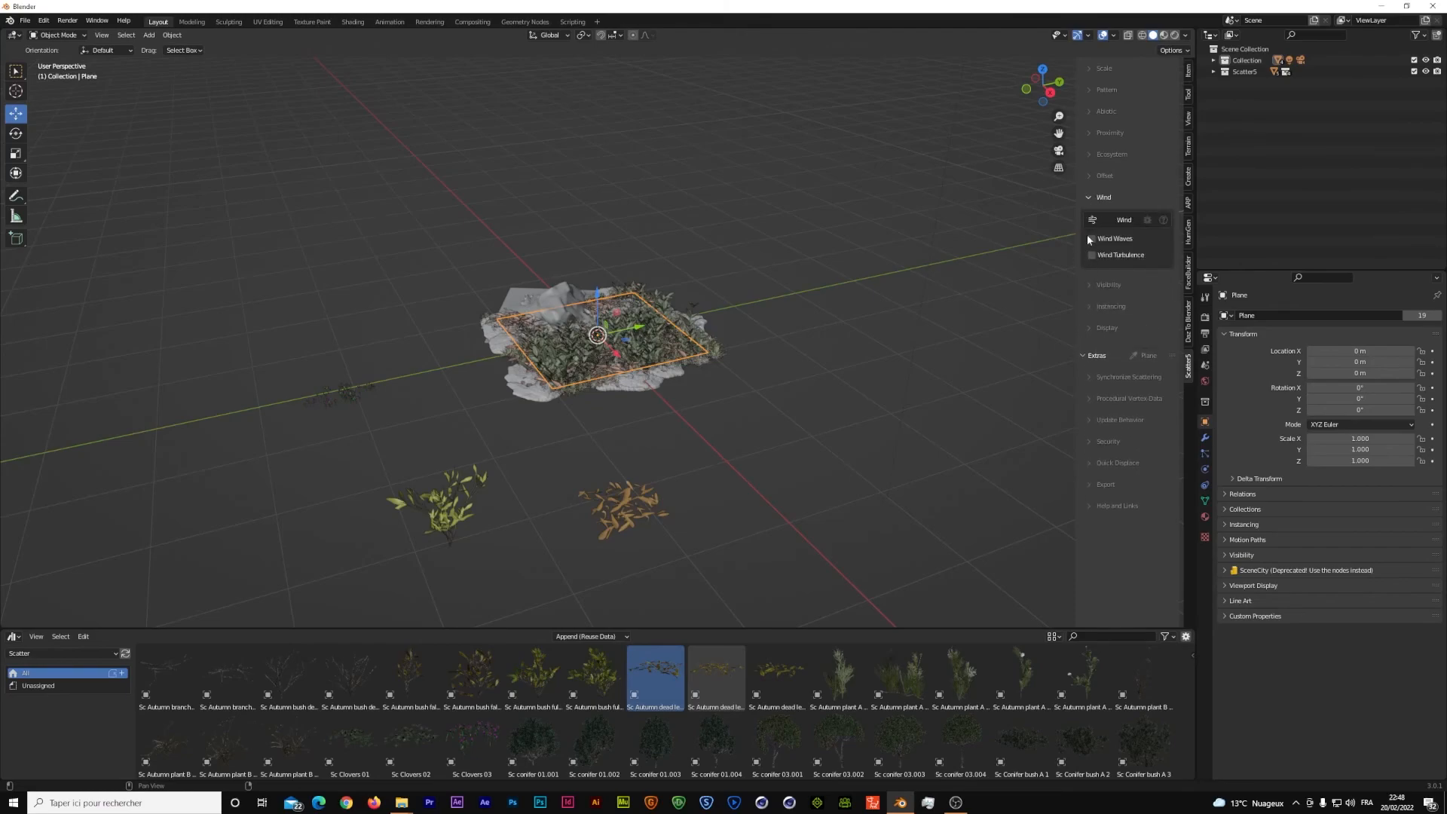
click(1083, 196)
scroll(1103, 308, up, 7)
scroll(1113, 309, up, 5)
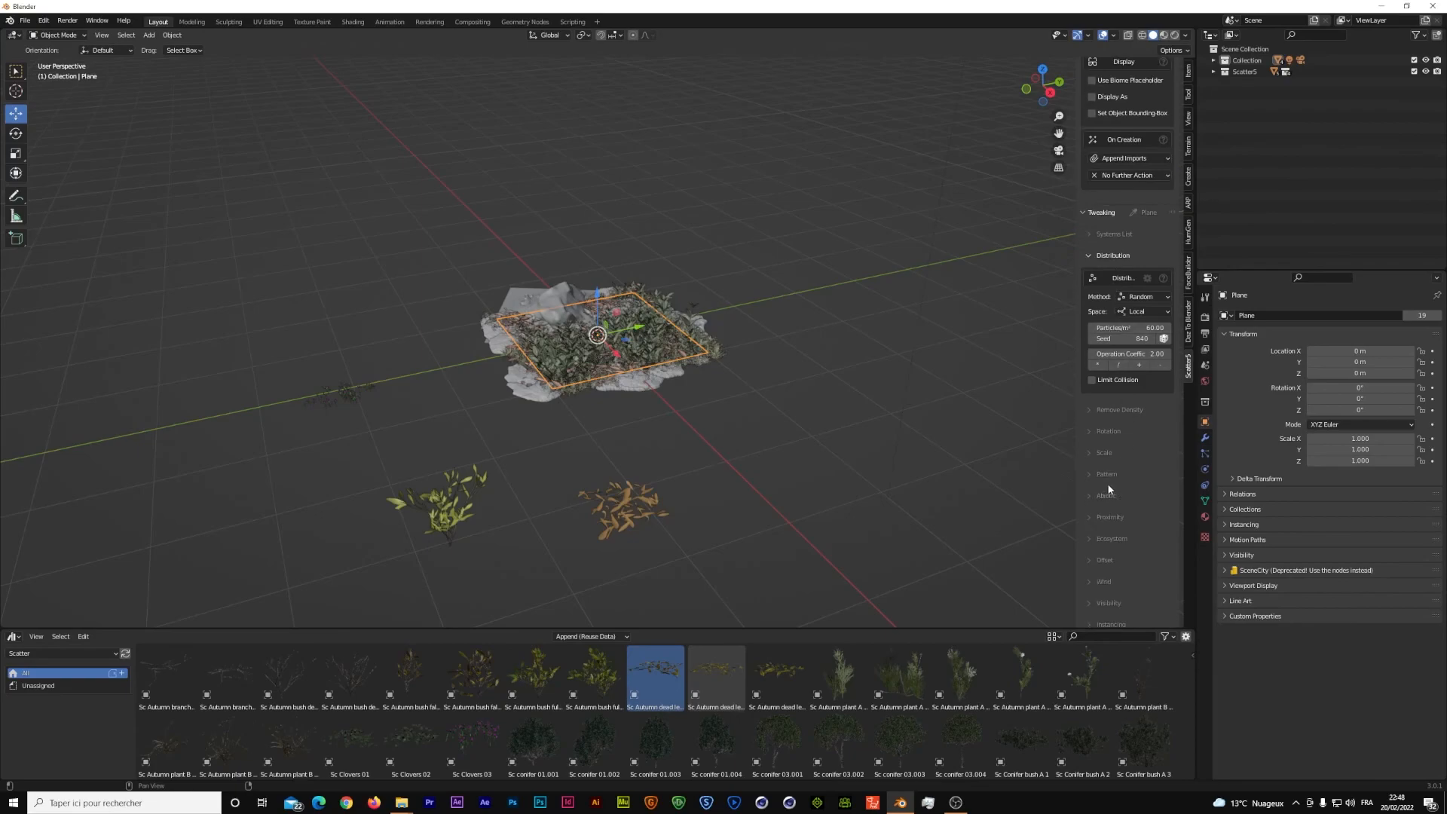
click(1085, 495)
scroll(1121, 472, down, 4)
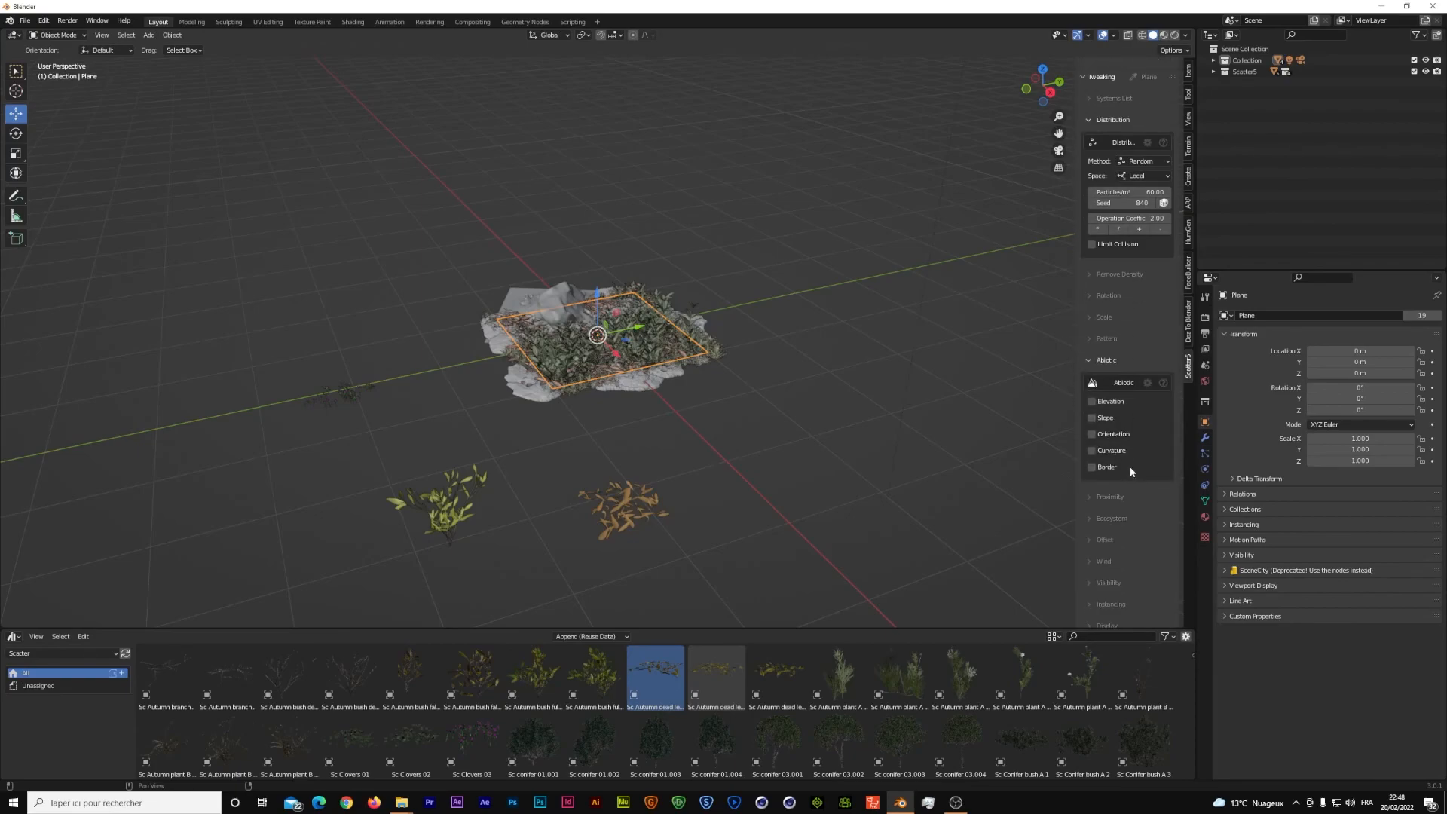
click(1088, 359)
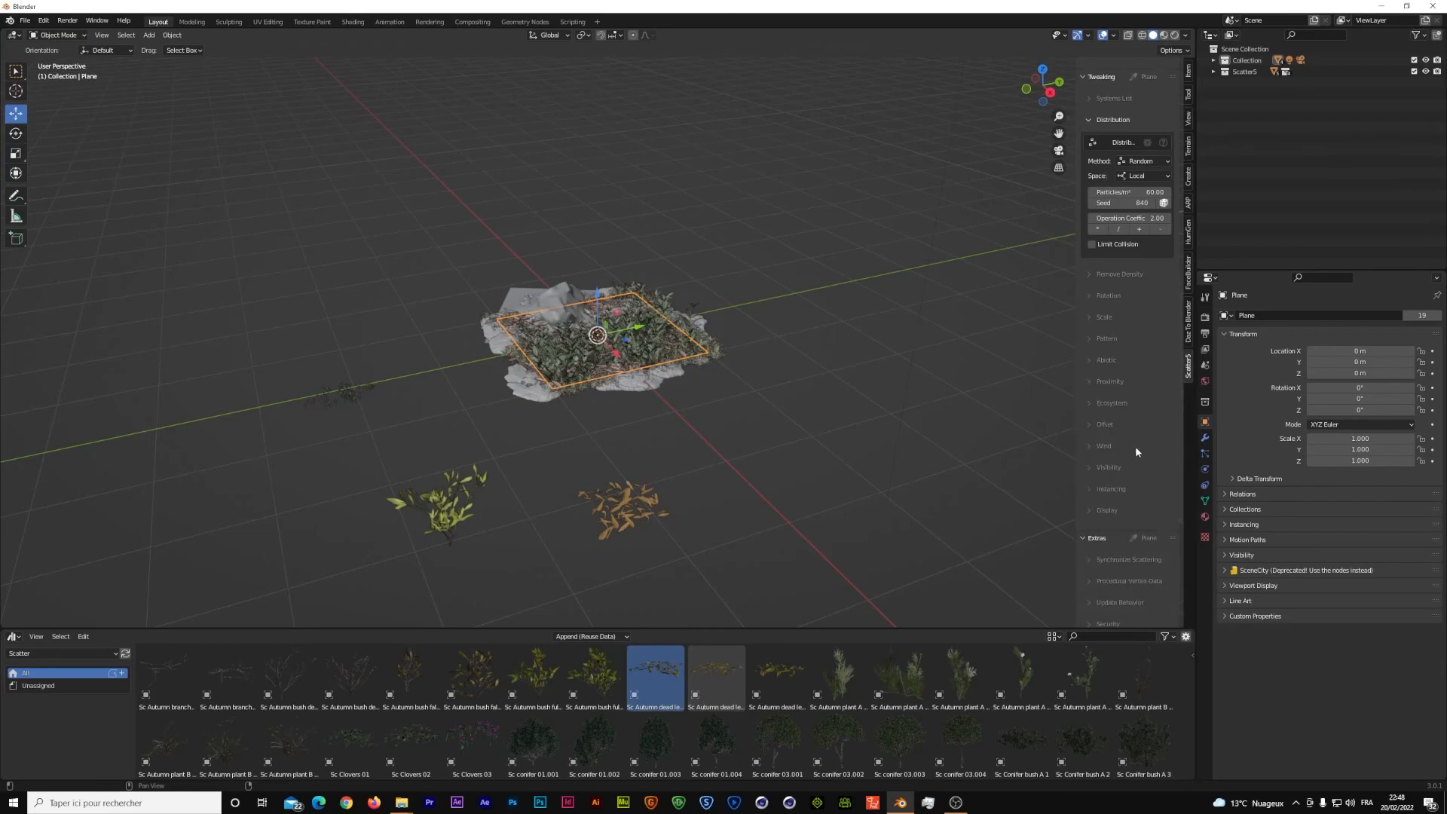
scroll(1136, 450, down, 1)
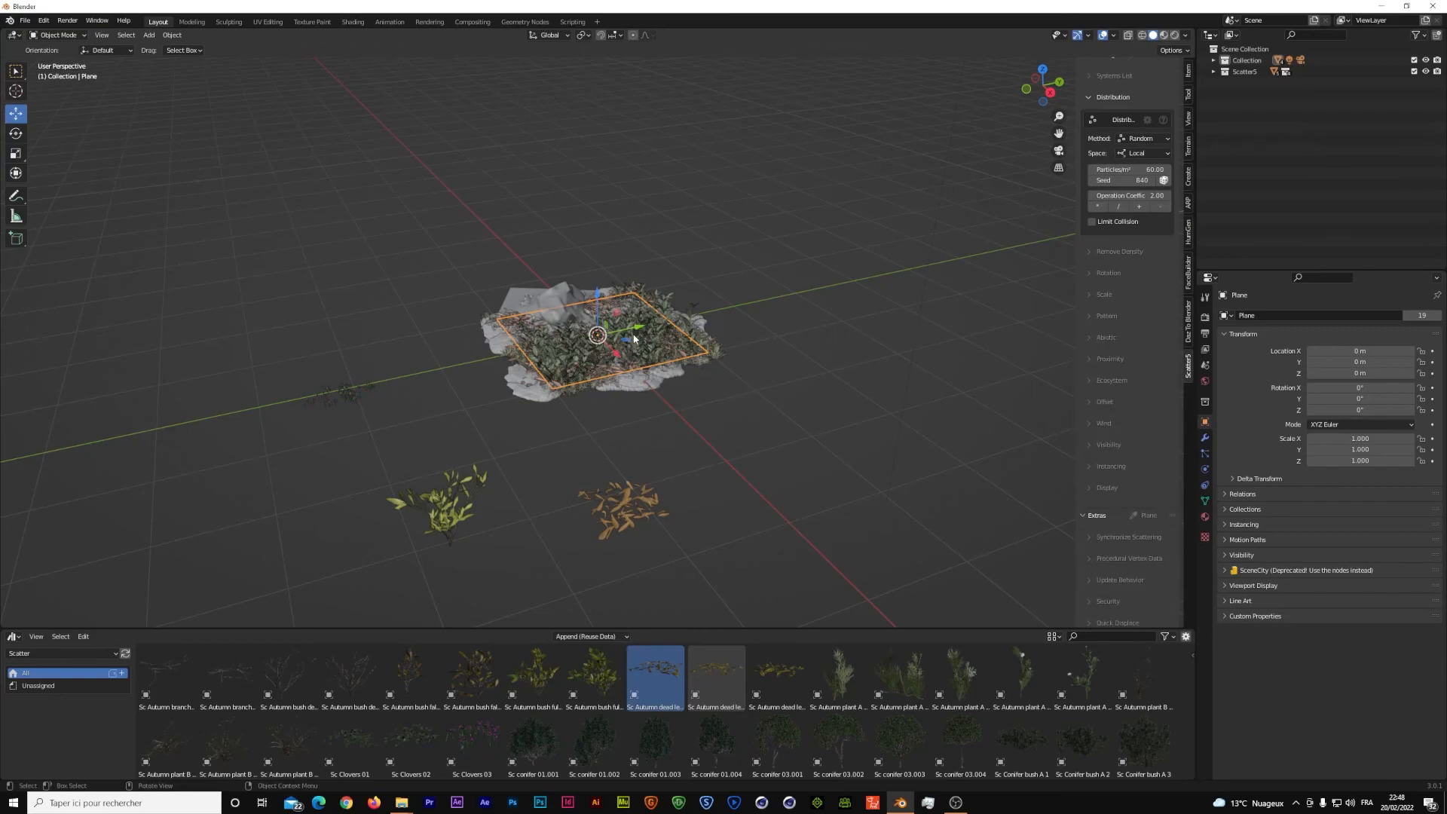
- Move the plane with its scattered biome about 0.03 m along the negative Y axis
mouse_move(640, 328)
mouse_down()
mouse_move(655, 325)
mouse_move(636, 344)
mouse_up()
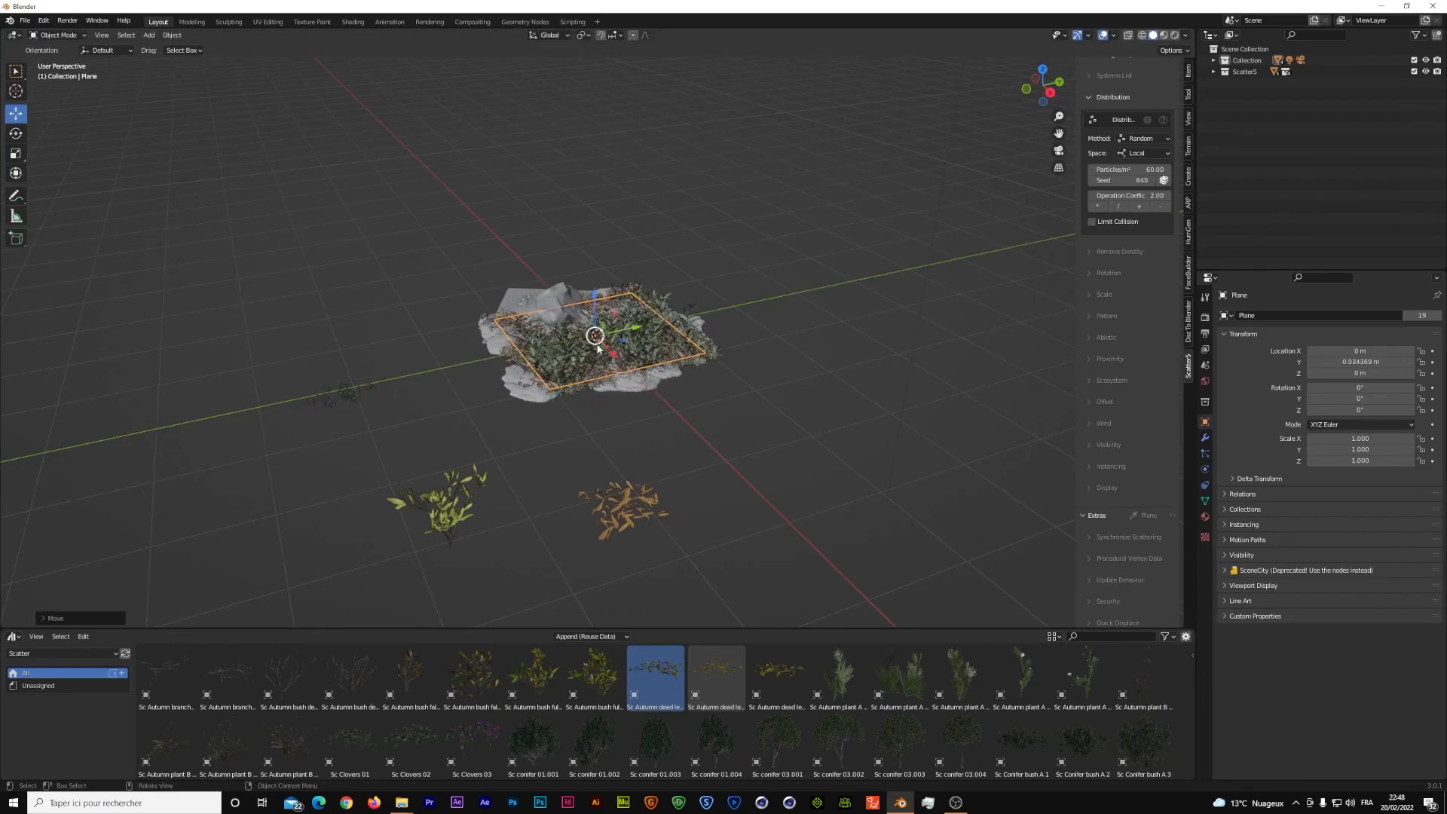